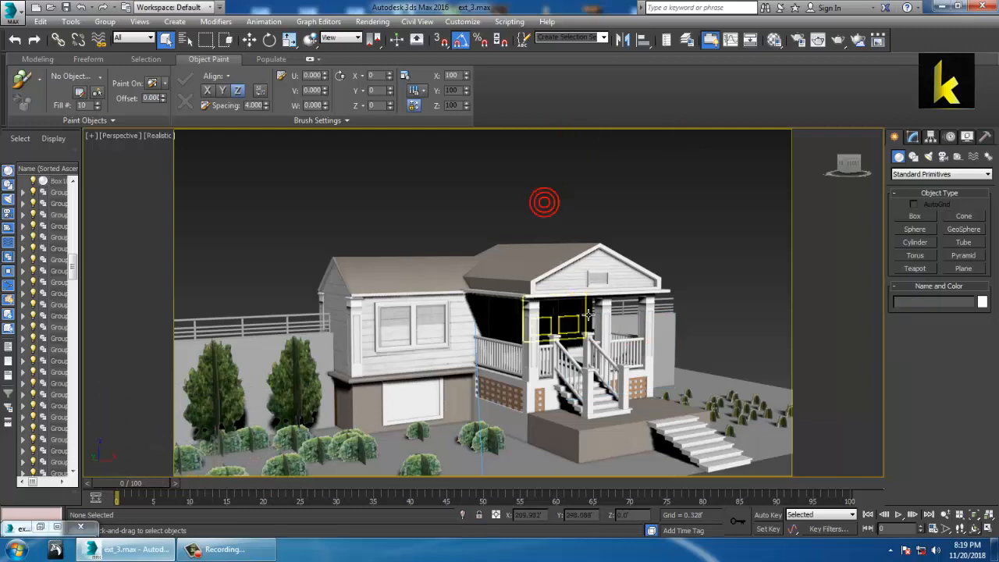
Freeze one upright foliage plane on each of the three tall trees in front of the side boundary wall.
middle_click_drag(535, 201, 401, 286, "alt")
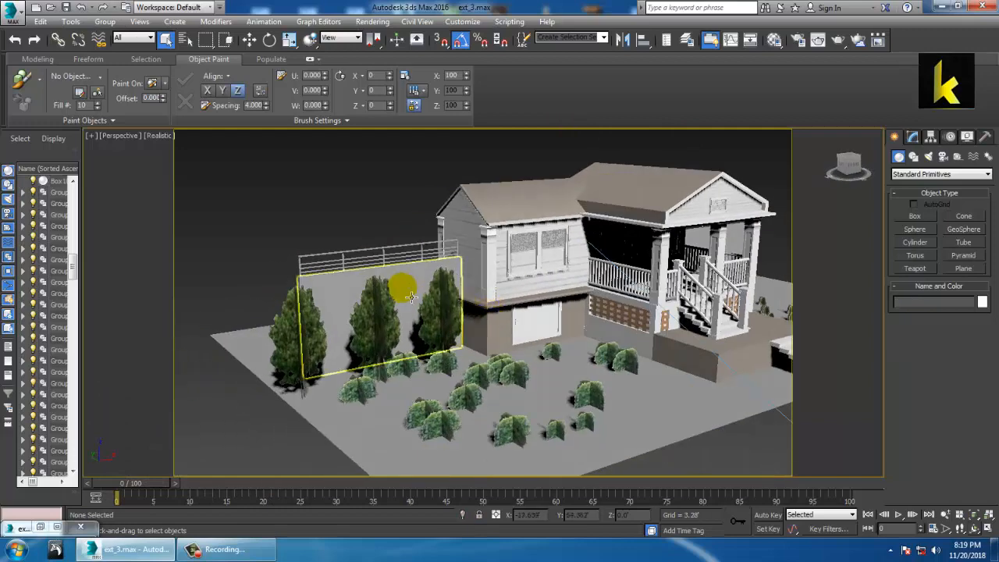
left_click(401, 286)
scroll(401, 286, "up", 6)
scroll(379, 252, "down", 4)
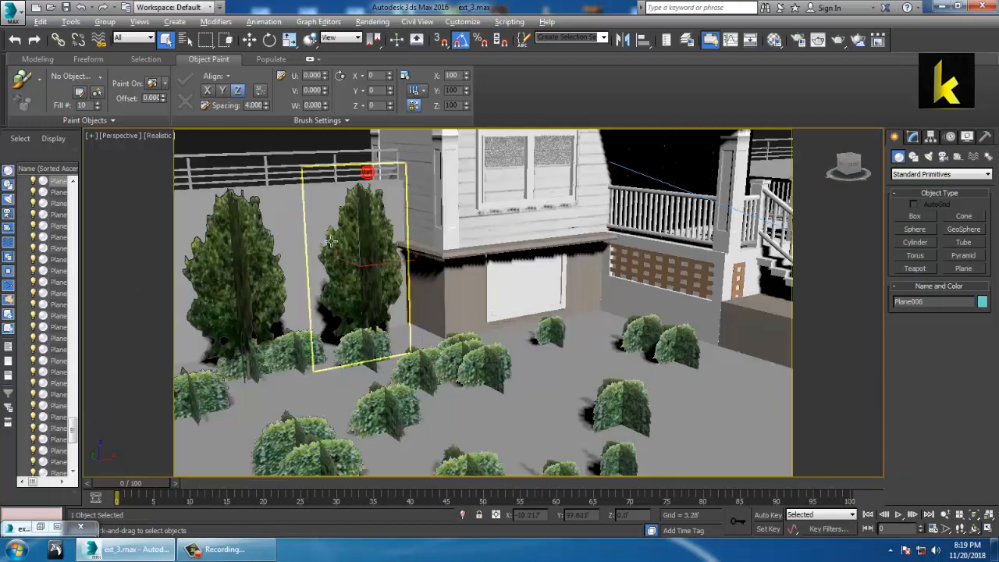
middle_click_drag(310, 236, 408, 277, "alt")
left_click(297, 209)
left_click(445, 248)
middle_click_drag(444, 248, 476, 245, "alt")
left_click(439, 298, "ctrl")
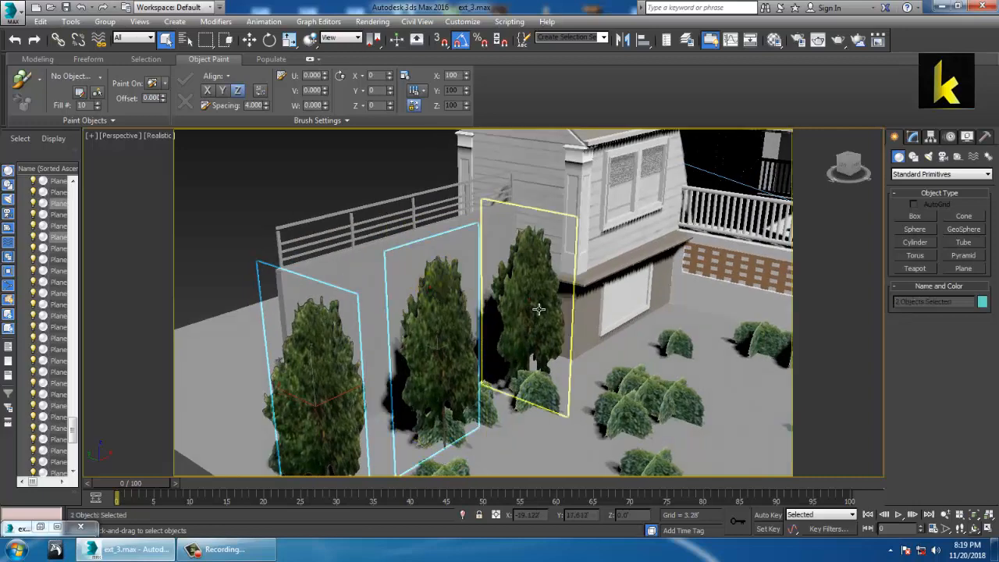
left_click(539, 311, "ctrl")
right_click(529, 305)
left_click(559, 221)
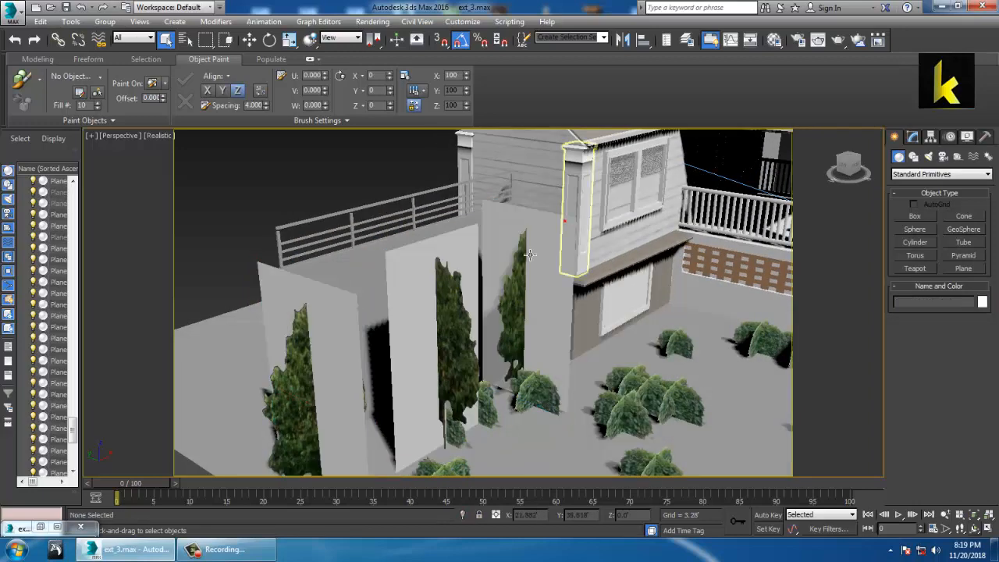
Freeze the crossing foliage plane of the tall tree farthest from the house.
left_click(365, 270)
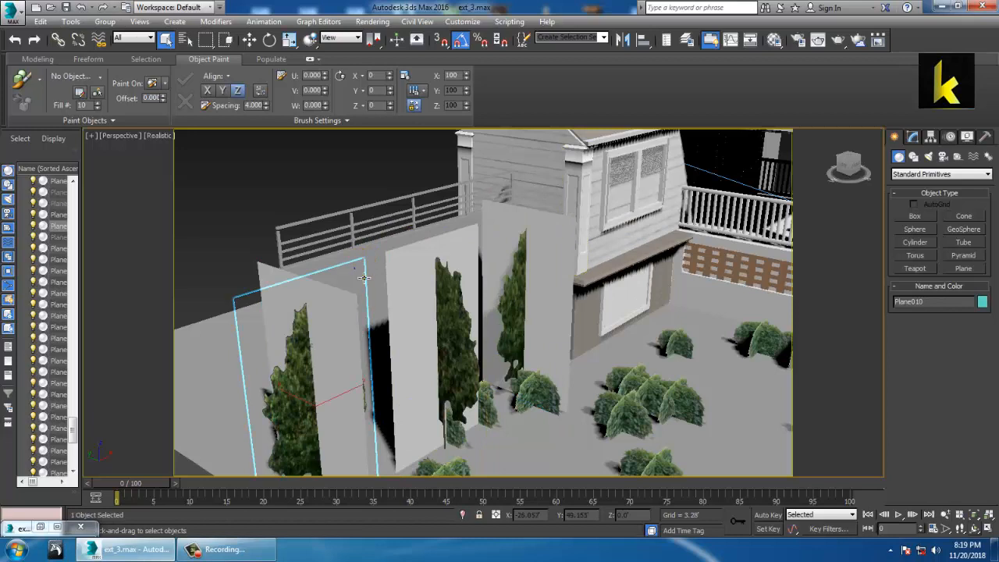
right_click(364, 278)
left_click(406, 211)
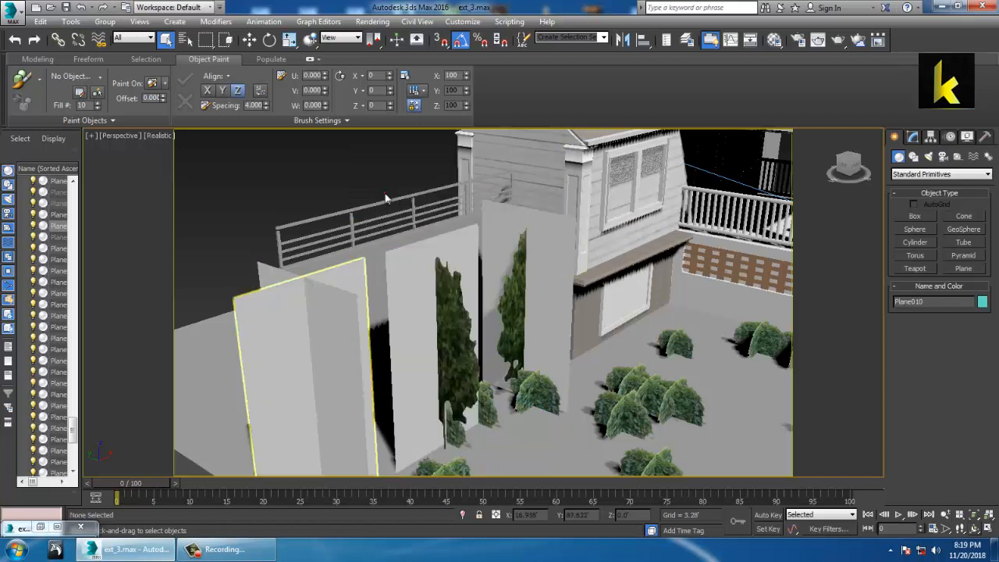
Isolate the boundary wall box behind the tall trees.
left_click(440, 269)
left_click(373, 252)
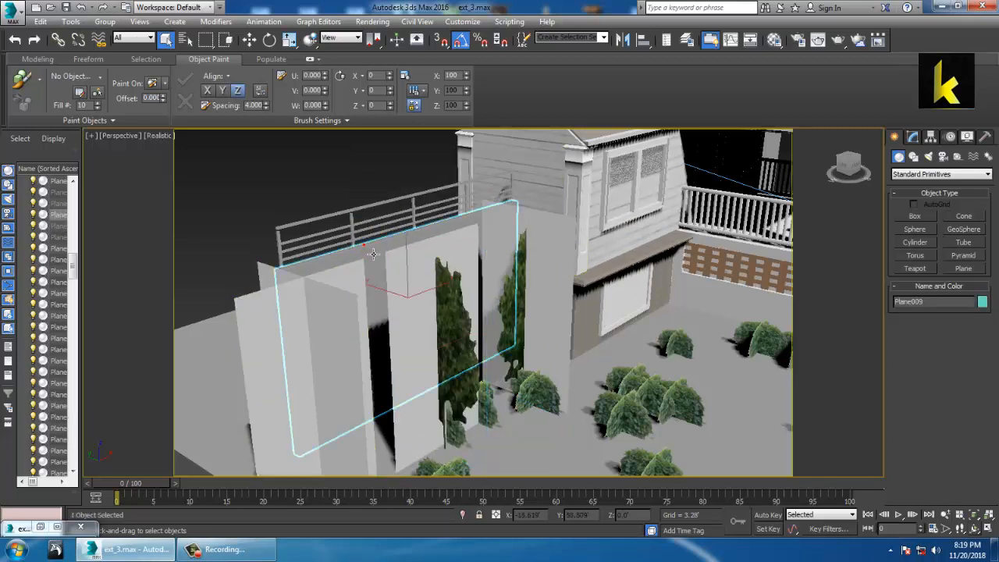
key("alt+q")
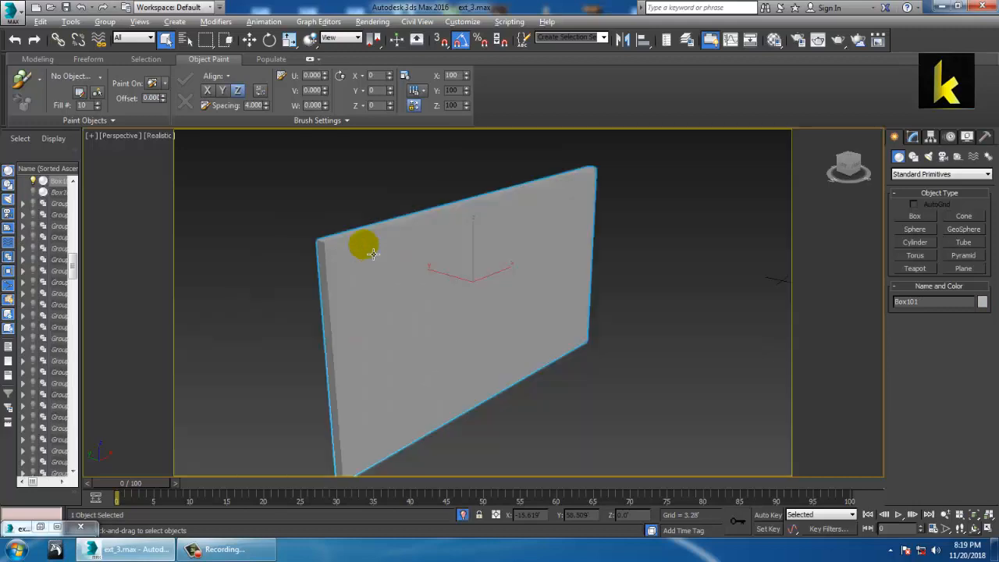
middle_click_drag(633, 283, 611, 290, "alt")
middle_click_drag(630, 332, 598, 311)
scroll(598, 312, "down", 3)
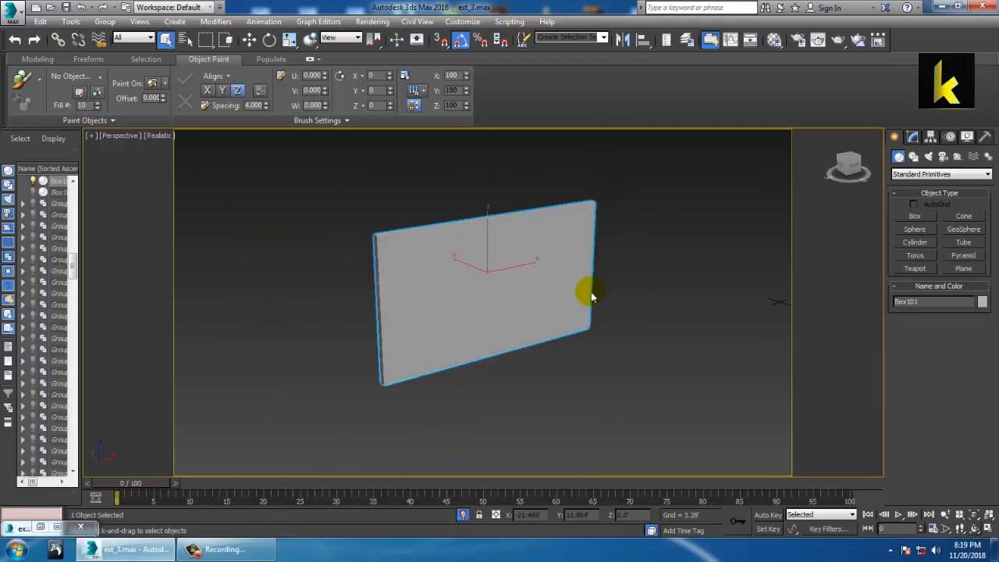
Change the unused material 20 - Default in the Material Editor to a VRayMtl.
key("m")
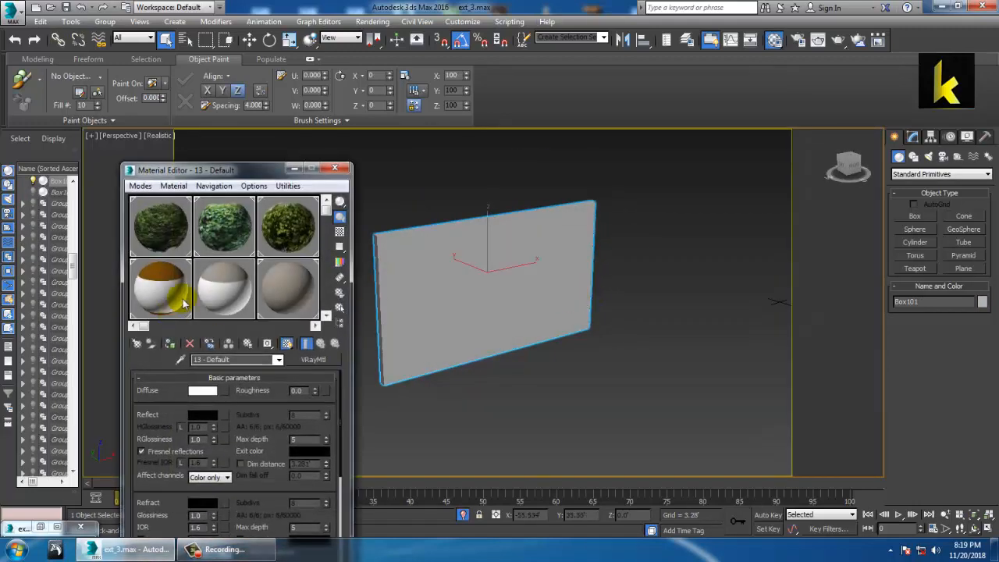
left_click(327, 315)
left_click(327, 315)
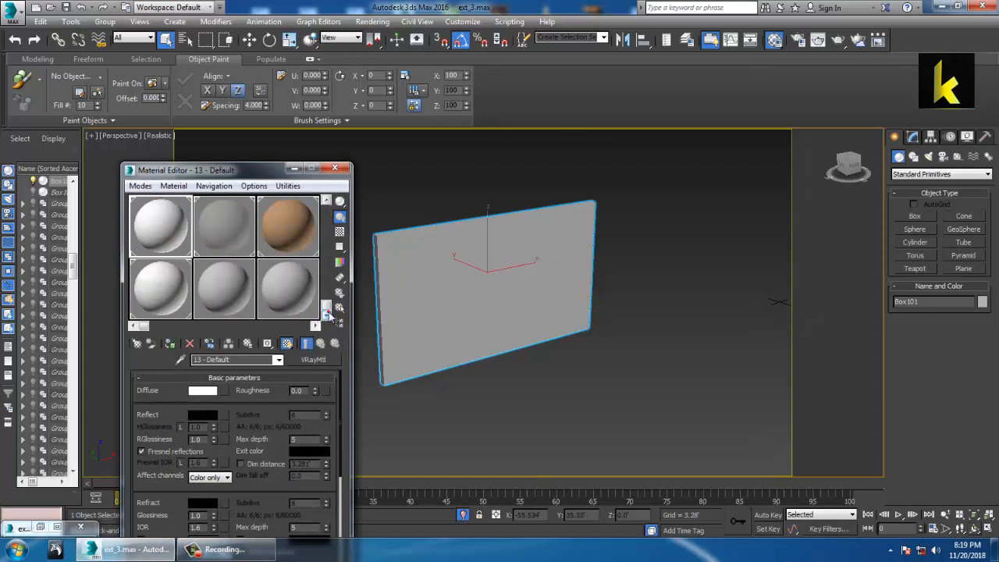
left_click(252, 305)
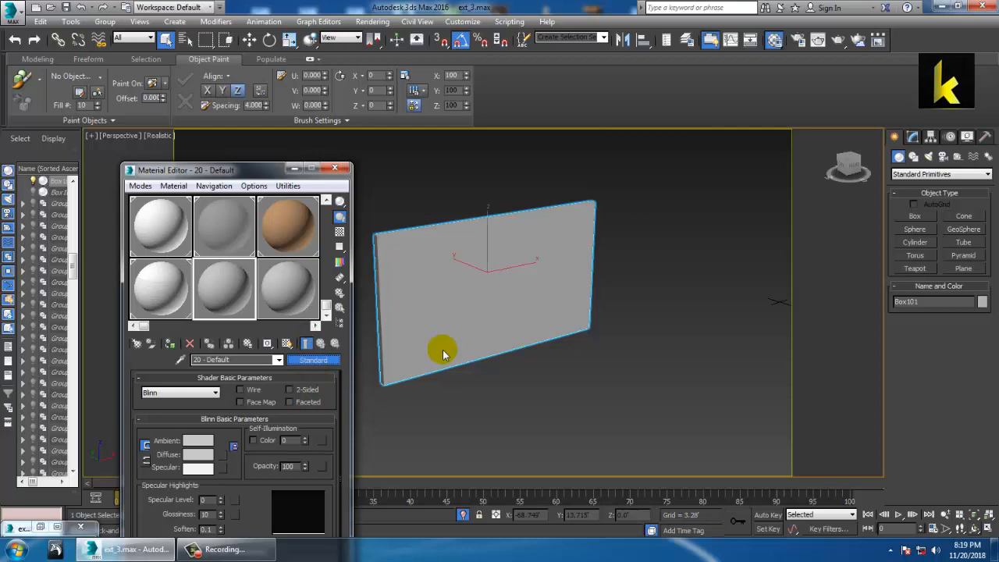
scroll(445, 348, "down", 2)
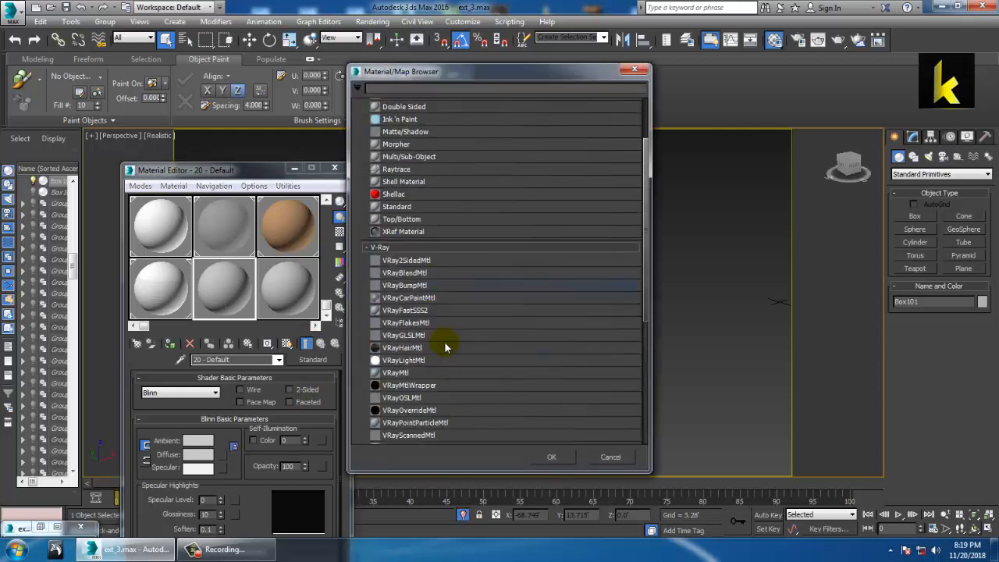
double_click(413, 377)
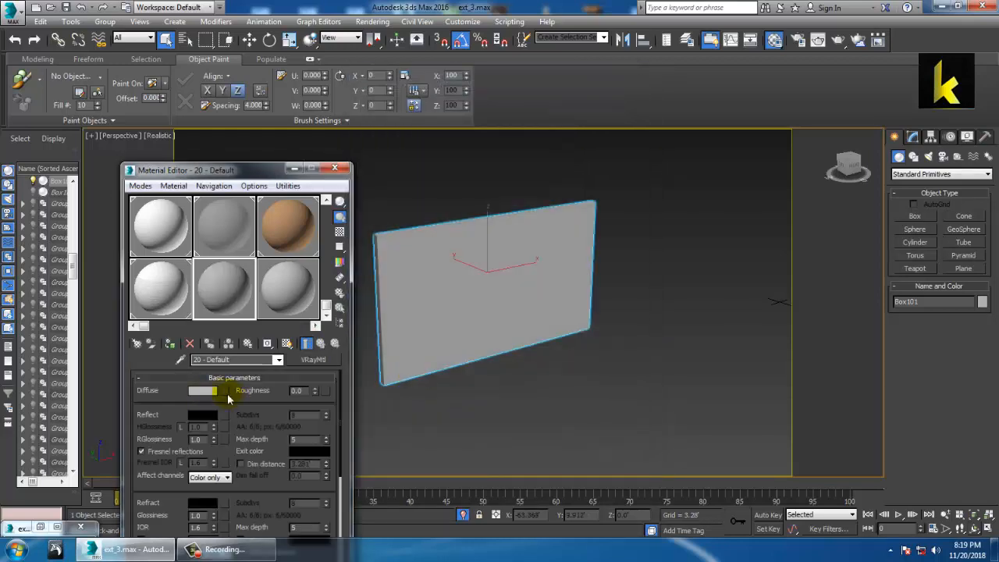
Add a Bitmap map to the material's diffuse channel and browse to the image files on the Desktop.
left_click(224, 392)
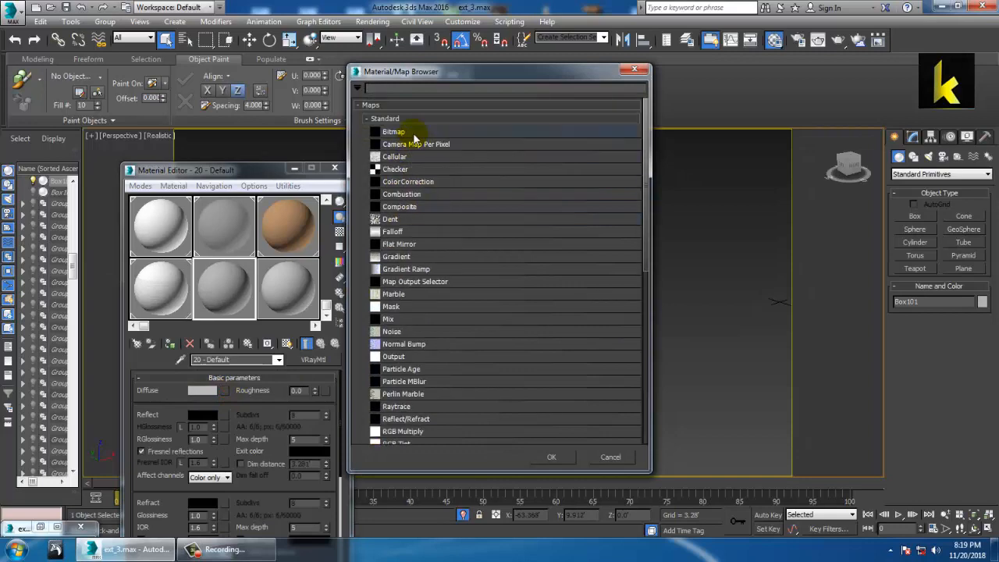
double_click(413, 134)
left_click(43, 119)
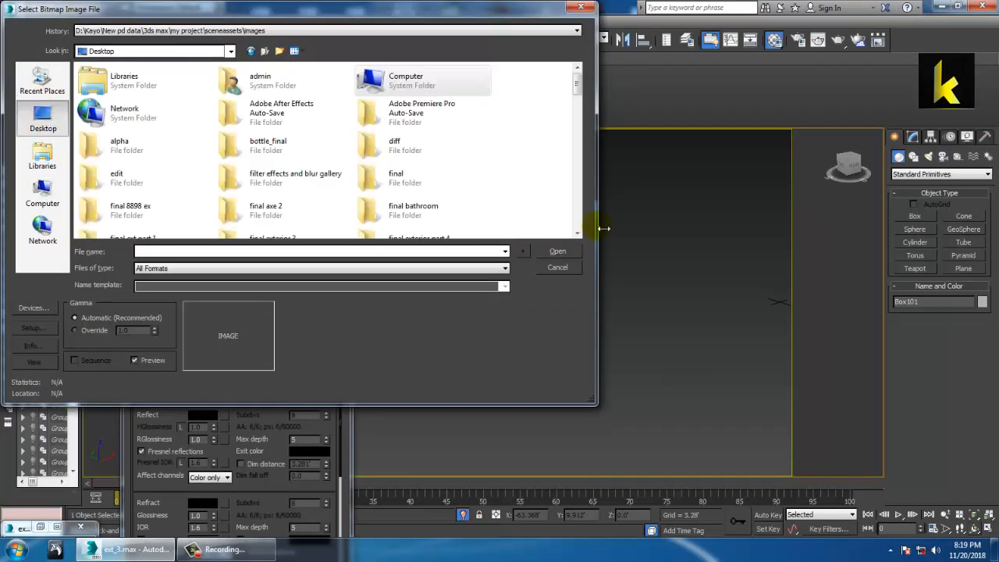
left_click_drag(579, 99, 576, 146)
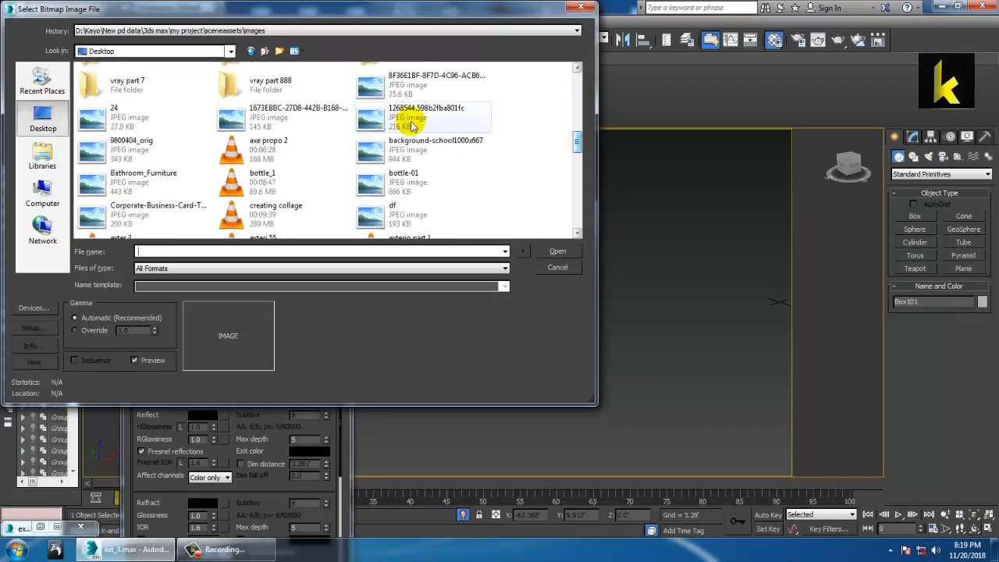
Preview the Desktop images to find a suitable texture for the wall.
left_click(406, 92)
left_click(394, 117)
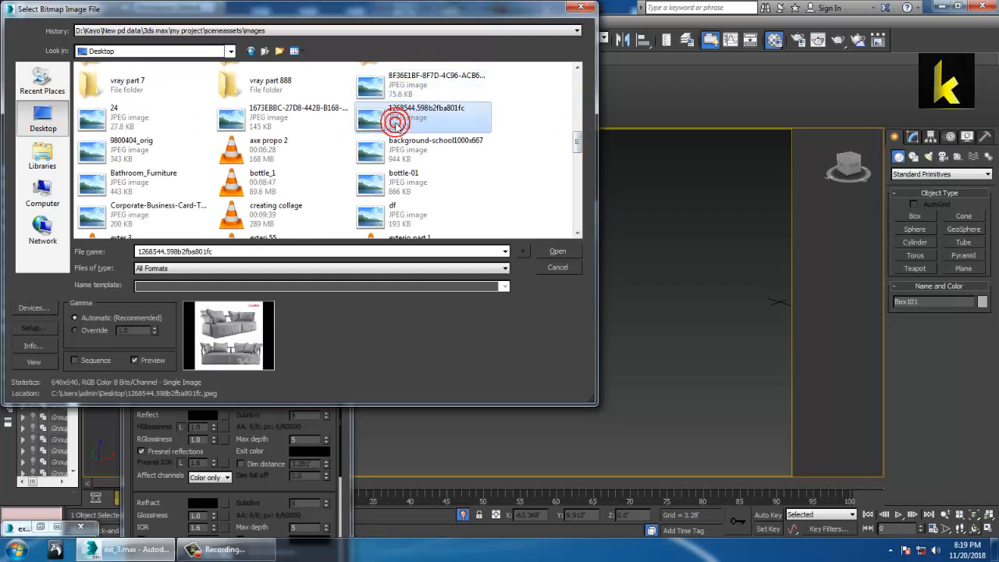
left_click(399, 181)
scroll(449, 230, "down", 3)
left_click(404, 188)
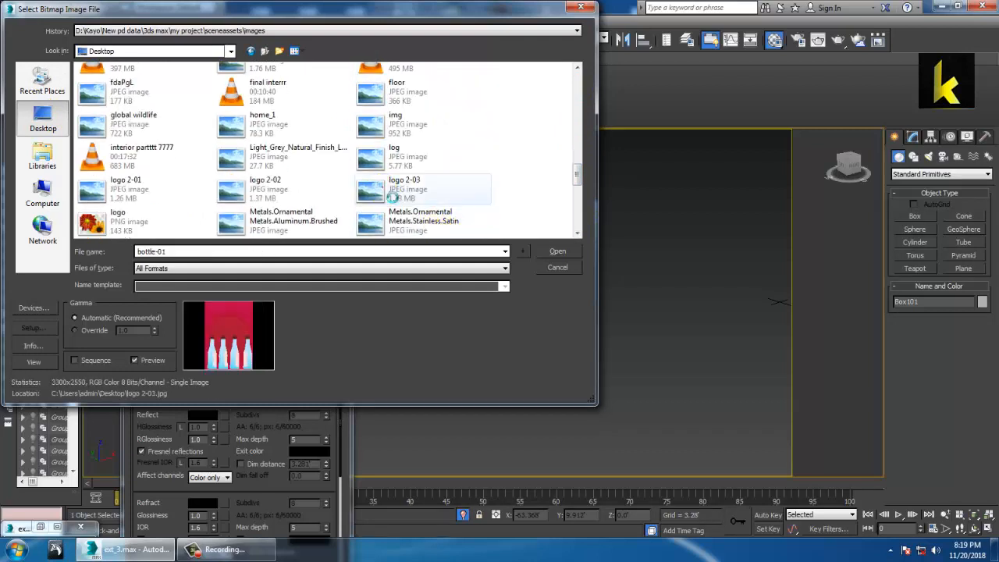
left_click(407, 220)
left_click(291, 224)
left_click(260, 184)
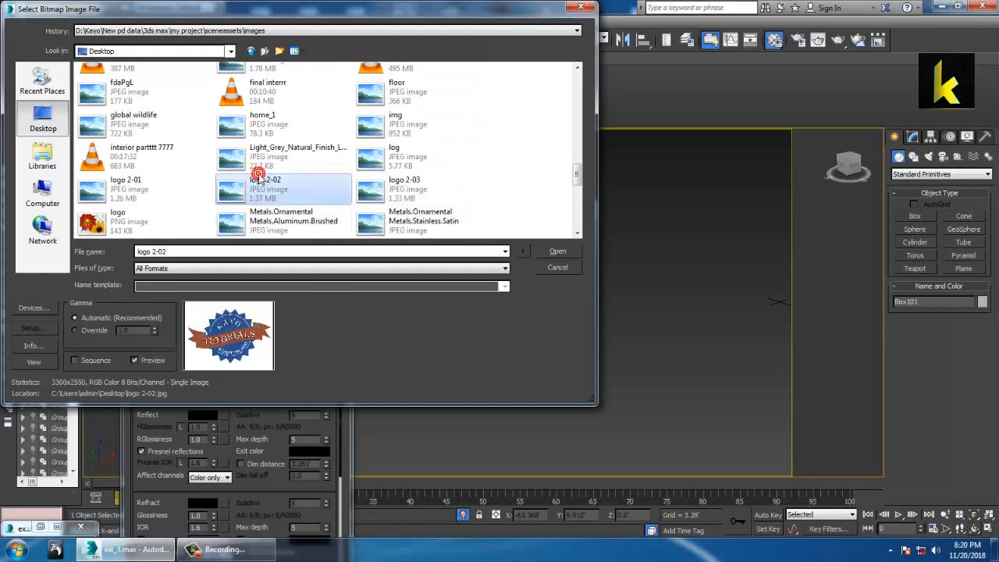
left_click(190, 185)
scroll(250, 196, "down", 5)
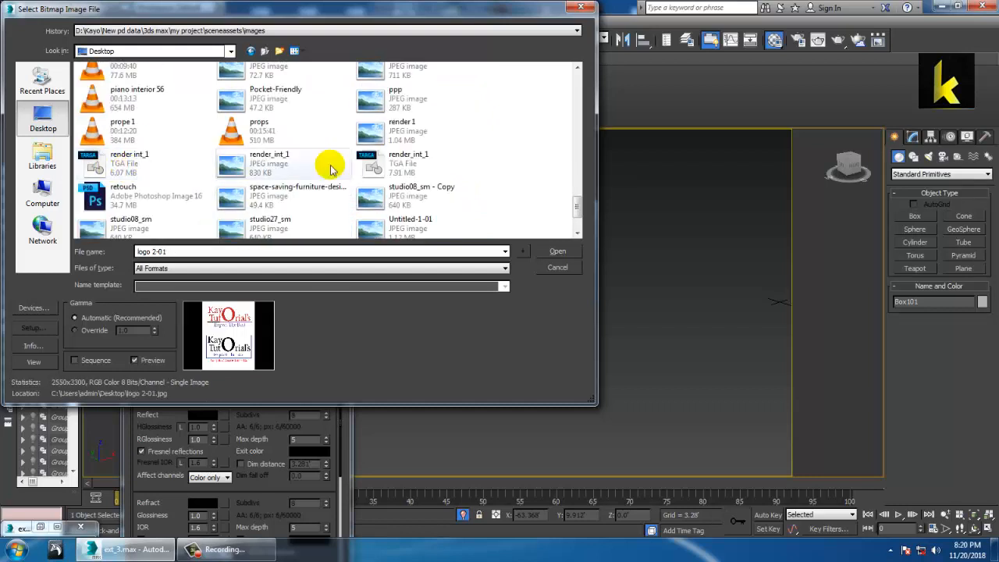
left_click(327, 161)
left_click(384, 187)
scroll(382, 191, "down", 2)
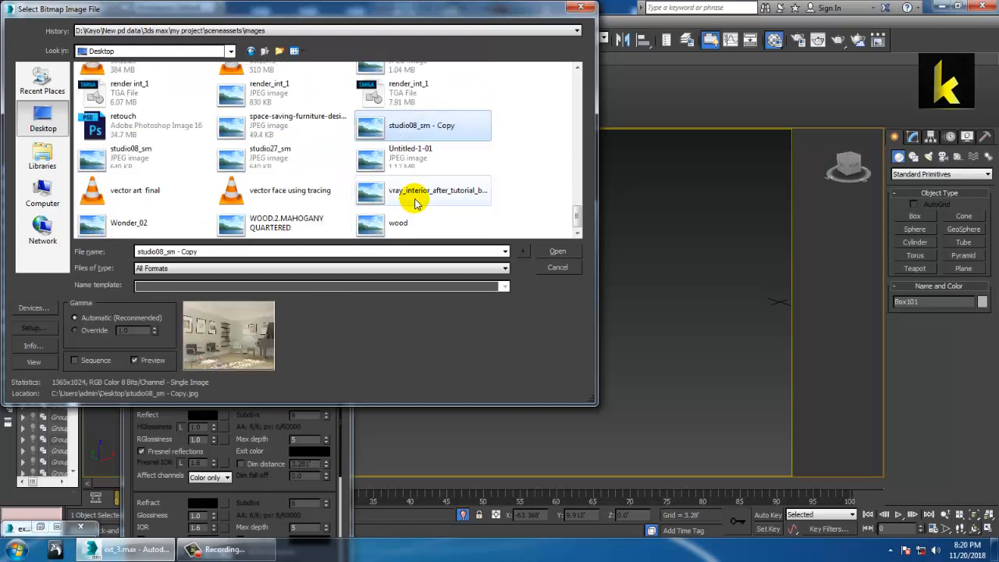
left_click(414, 158)
left_click(422, 193)
left_click(404, 227)
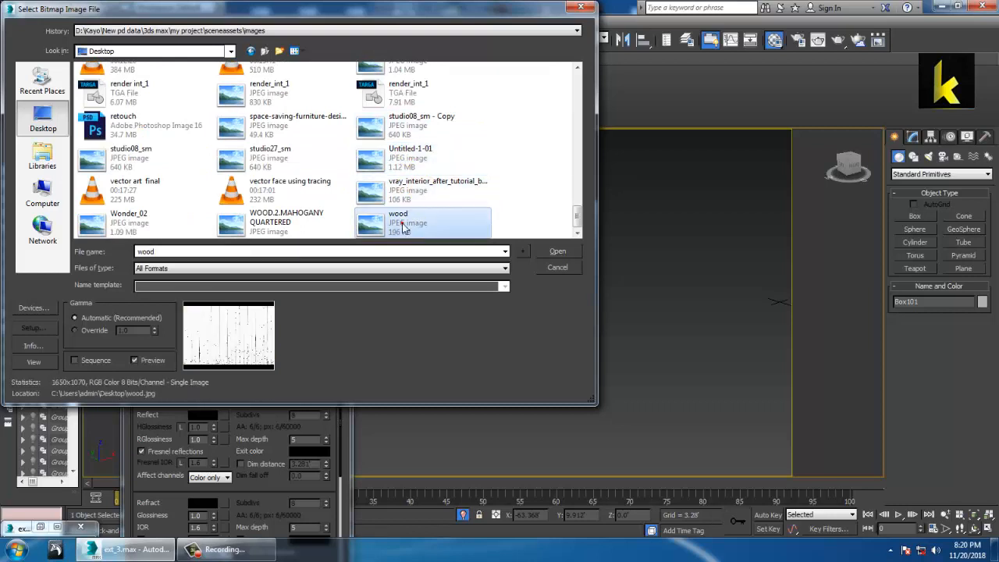
left_click(279, 225)
key("Left")
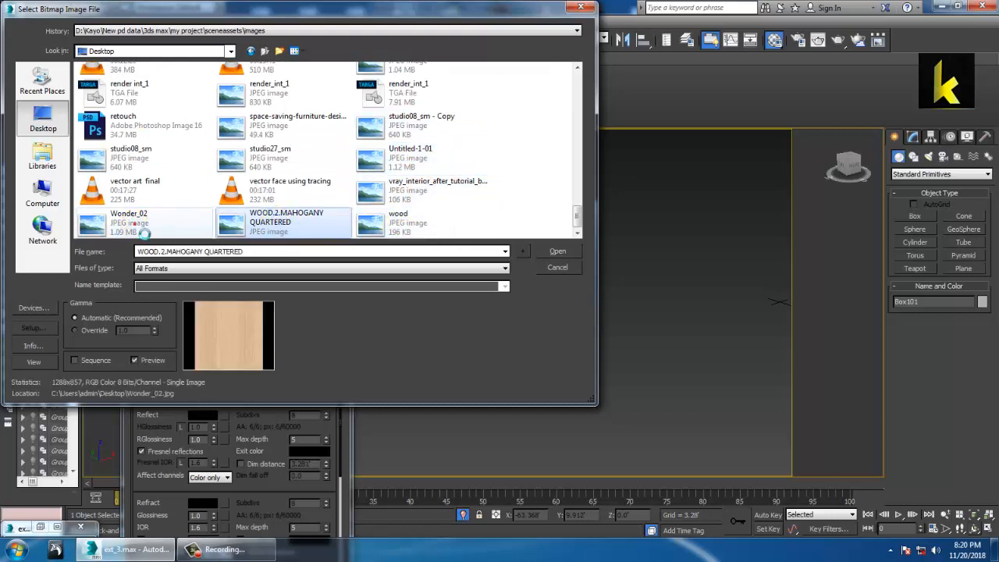
left_click(145, 160)
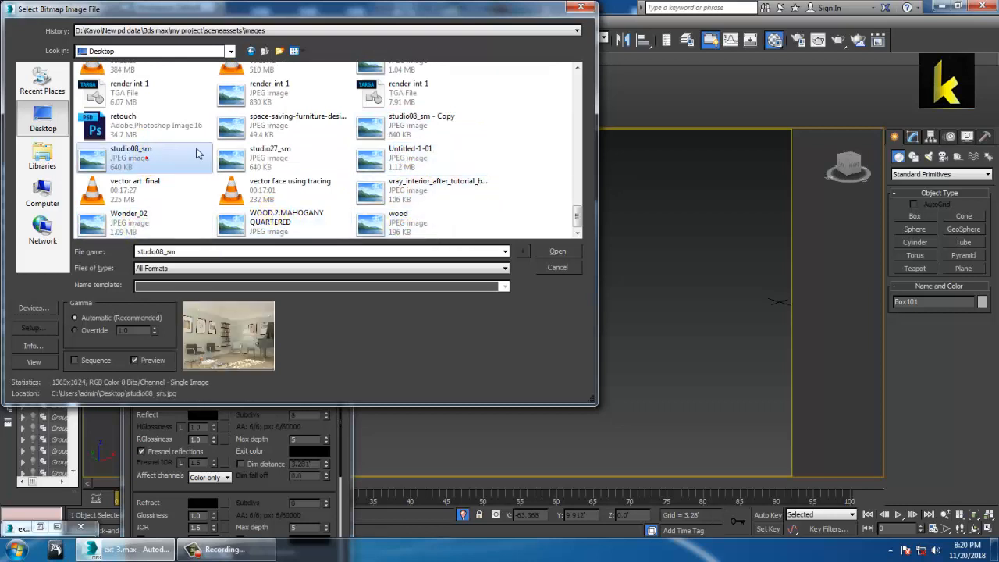
left_click(259, 156)
Load WOOD.2.MAHOGANY QUARTERED as the diffuse bitmap and assign the material to the isolated wall with its texture shown in the viewport.
left_click(279, 227)
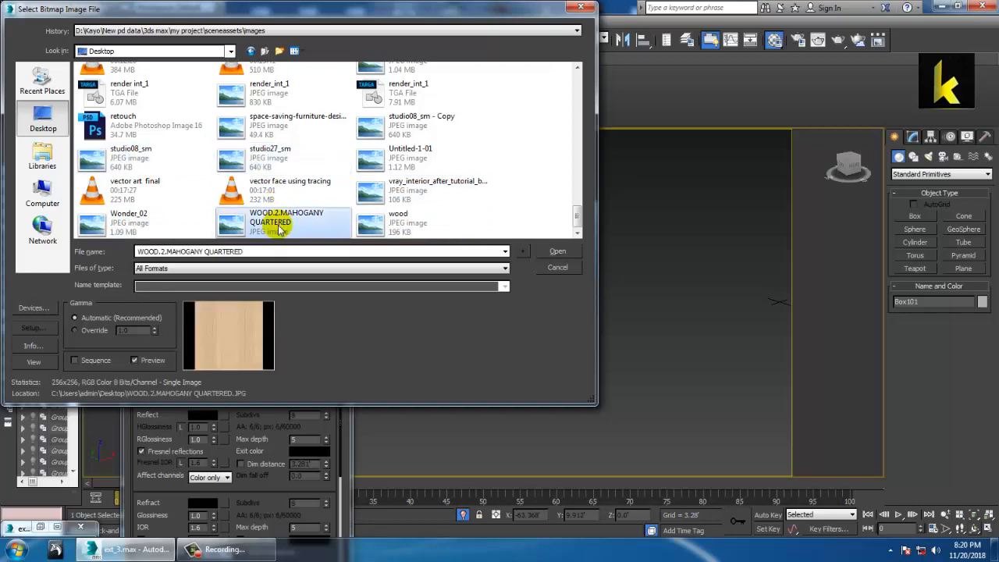
left_click(263, 92)
double_click(273, 225)
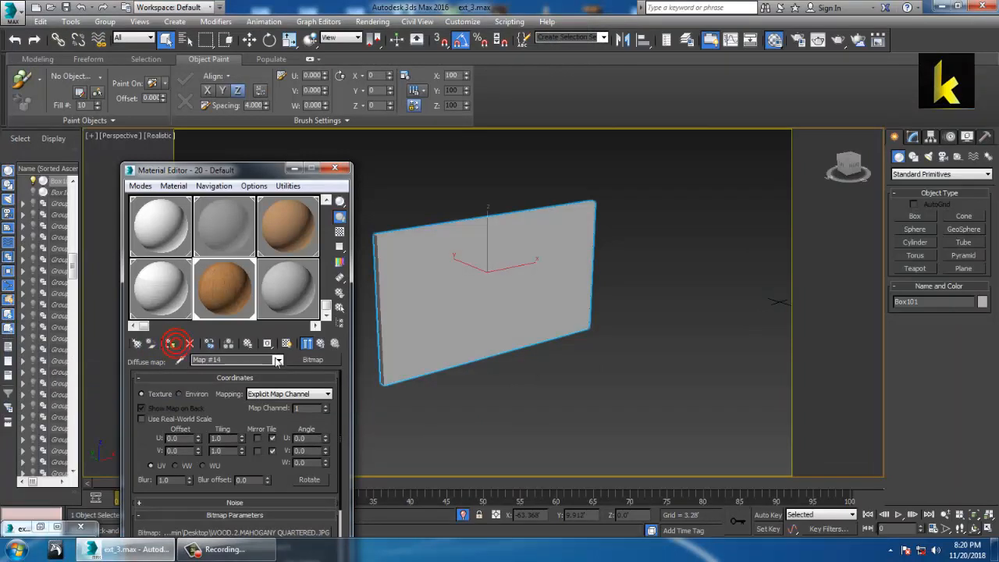
left_click(287, 345)
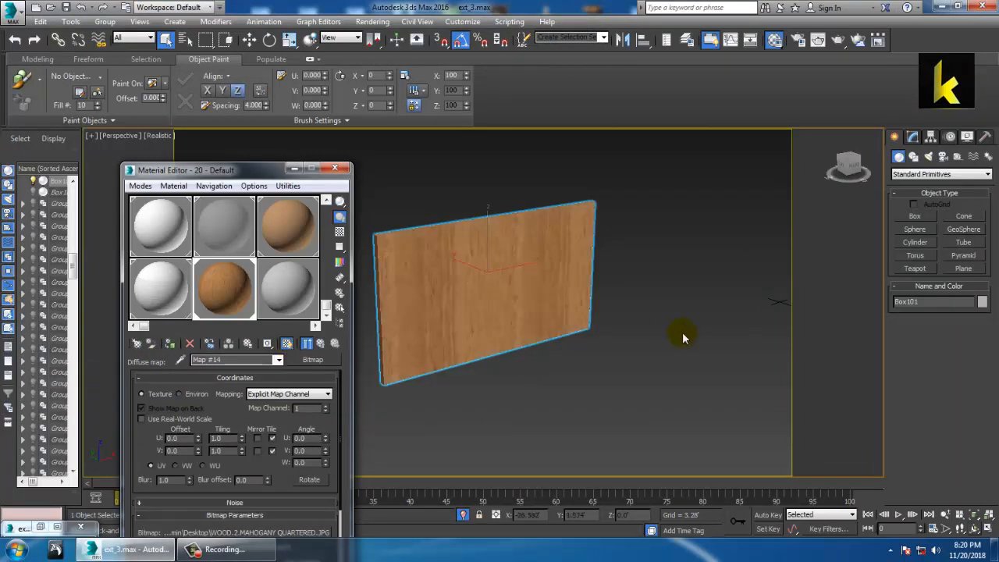
End the wall's isolation to bring back the full house scene.
right_click(676, 232)
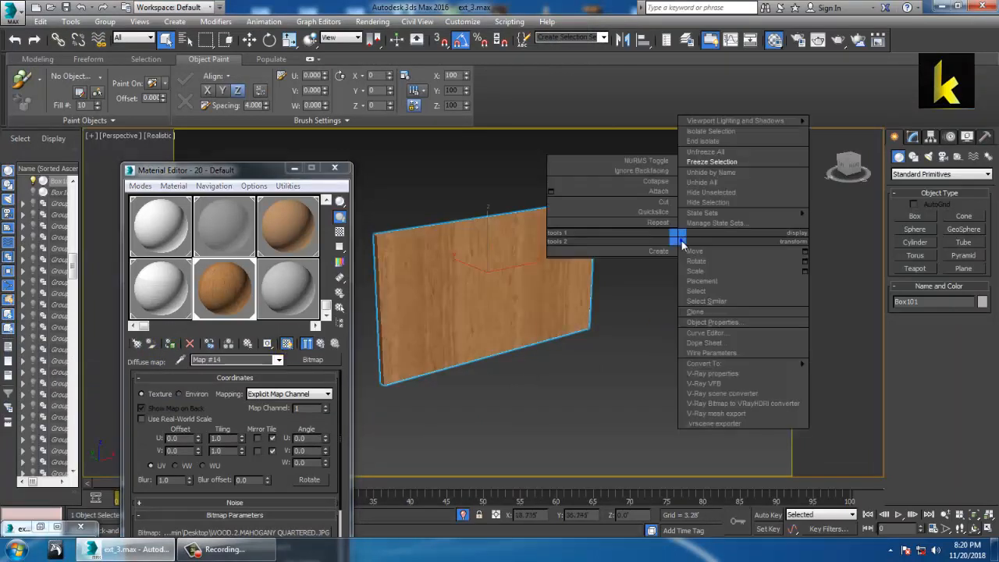
left_click(724, 146)
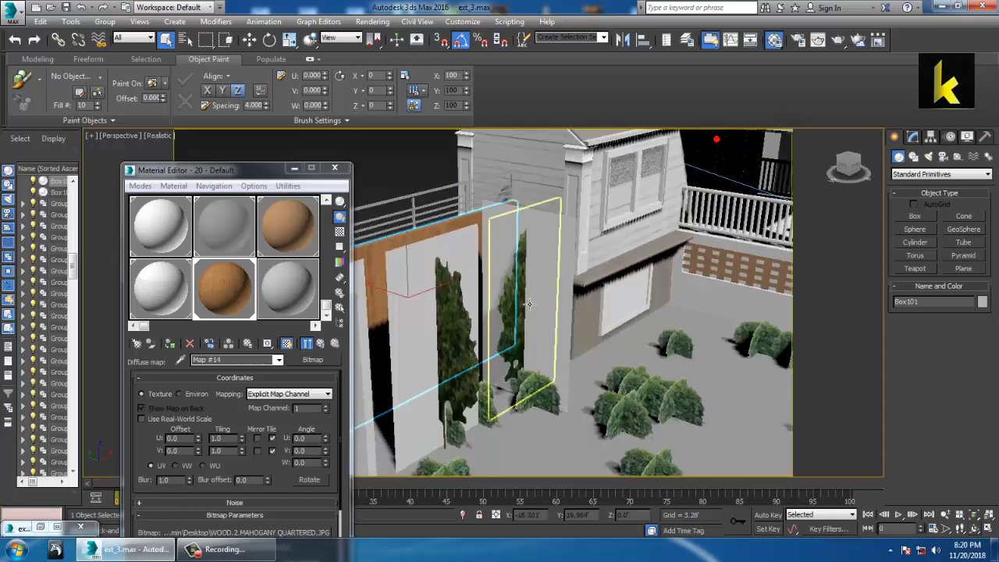
scroll(547, 328, "down", 4)
middle_click_drag(595, 328, 593, 317, "alt")
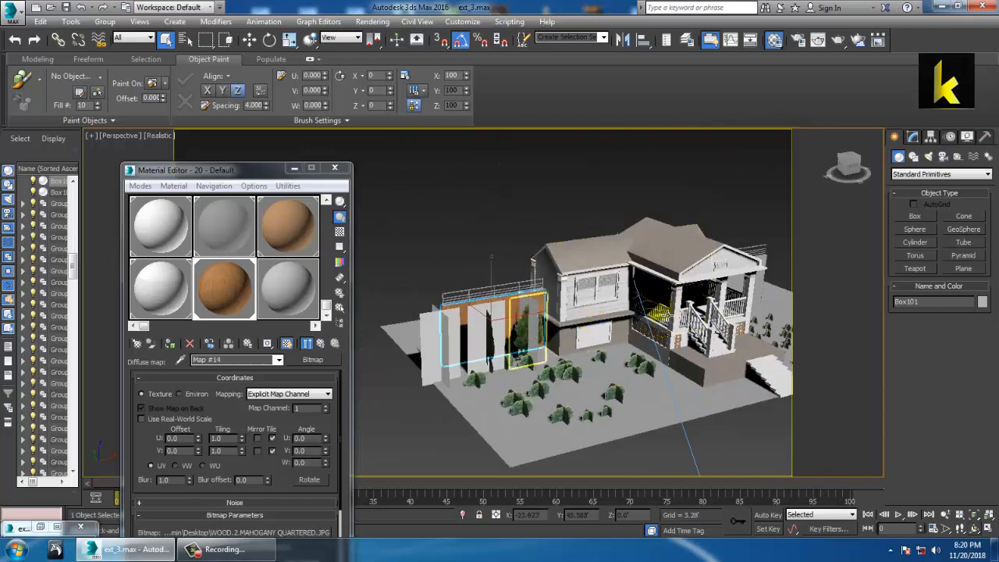
middle_click_drag(722, 267, 656, 277, "alt")
Assign the beige 09 - Default material to the boundary wall behind the trees.
left_click(654, 280)
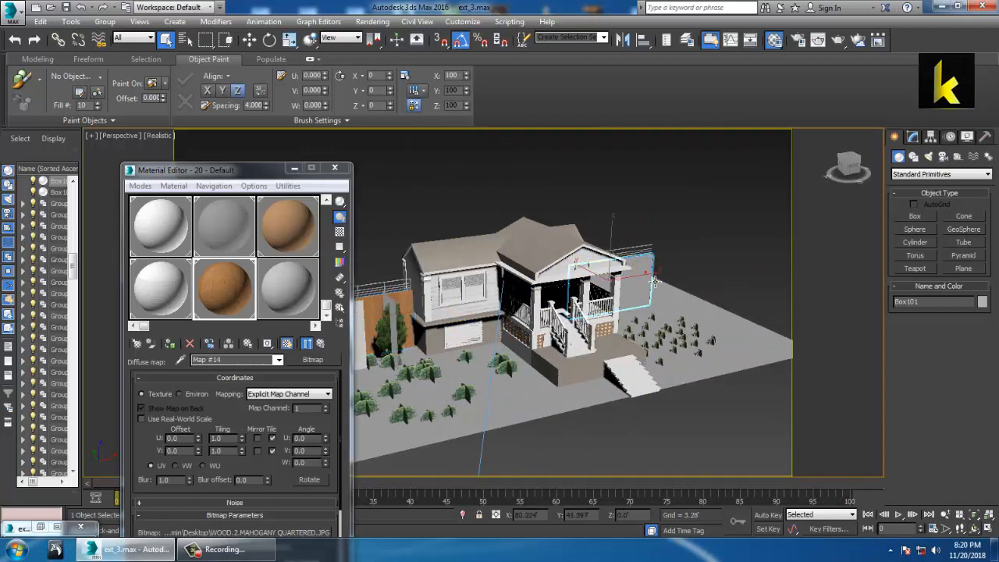
middle_click_drag(488, 289, 553, 286, "alt")
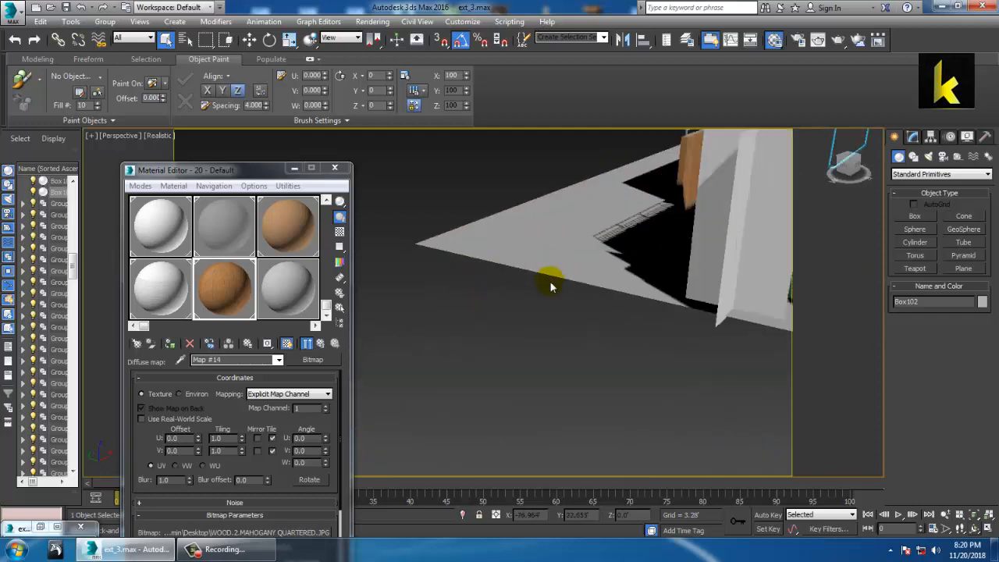
middle_click_drag(600, 232, 453, 288)
middle_click_drag(607, 249, 575, 255, "alt")
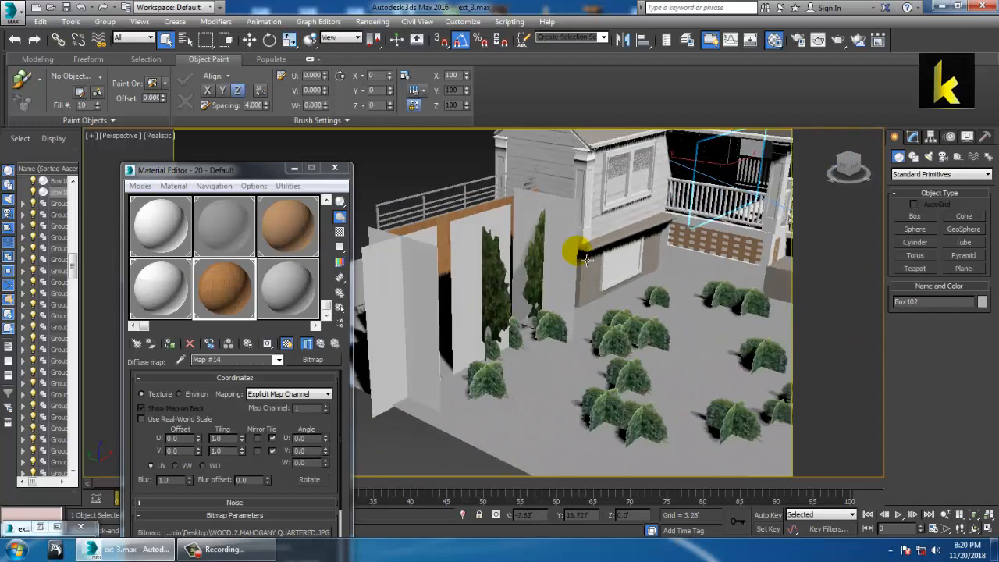
left_click(444, 234)
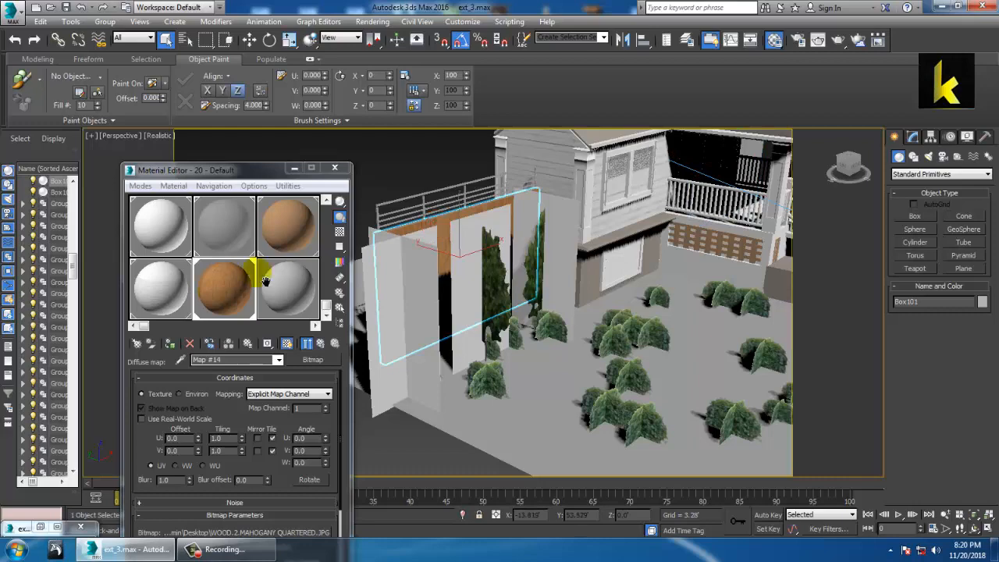
scroll(323, 303, "down", 3)
scroll(326, 258, "up", 1)
left_click(287, 248)
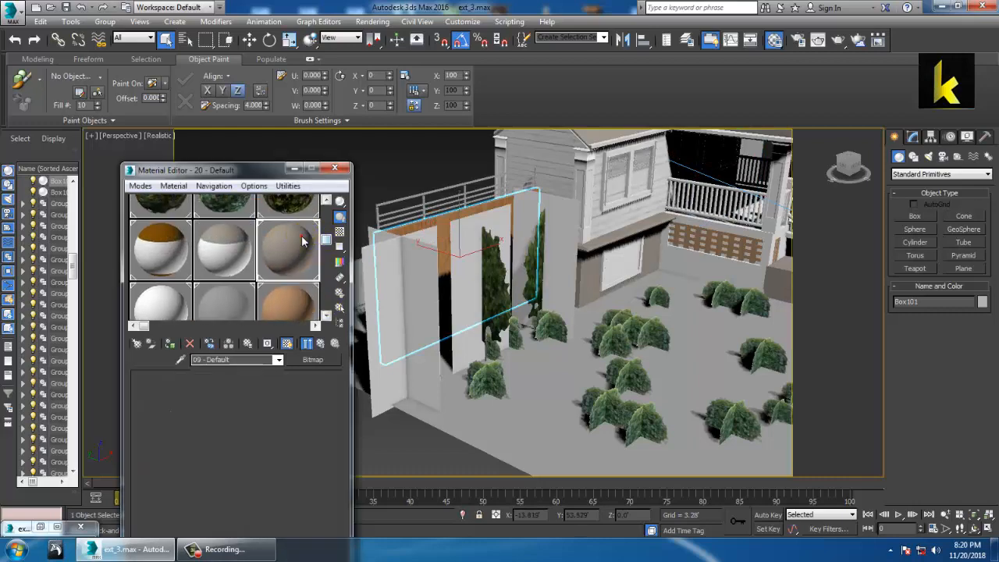
left_click(171, 344)
Assign the 09 - Default material to the boundary wall on the porch side of the house.
middle_click_drag(624, 258, 367, 242, "alt")
left_click(575, 196)
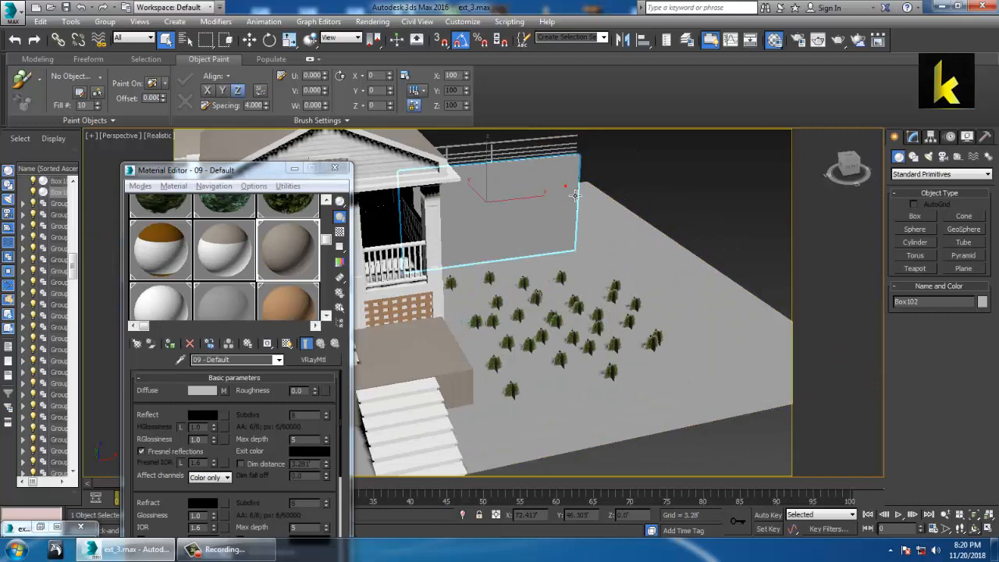
left_click(170, 344)
Select the objects around the railing above the tree-side wall and convert them to an editable type.
middle_click_drag(614, 223, 629, 188, "alt")
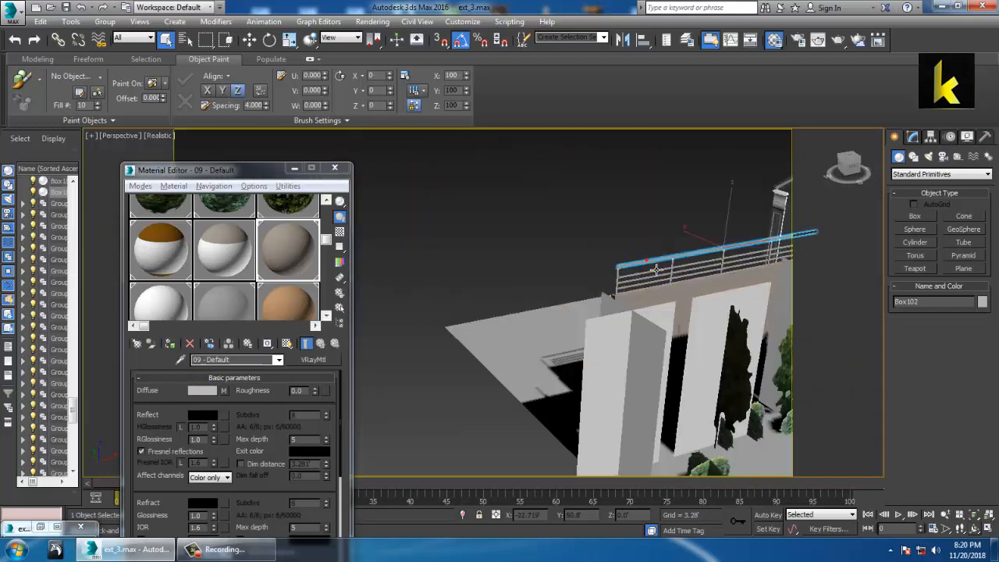
left_click_drag(522, 201, 822, 397)
middle_click_drag(664, 284, 624, 249, "alt")
right_click(623, 235)
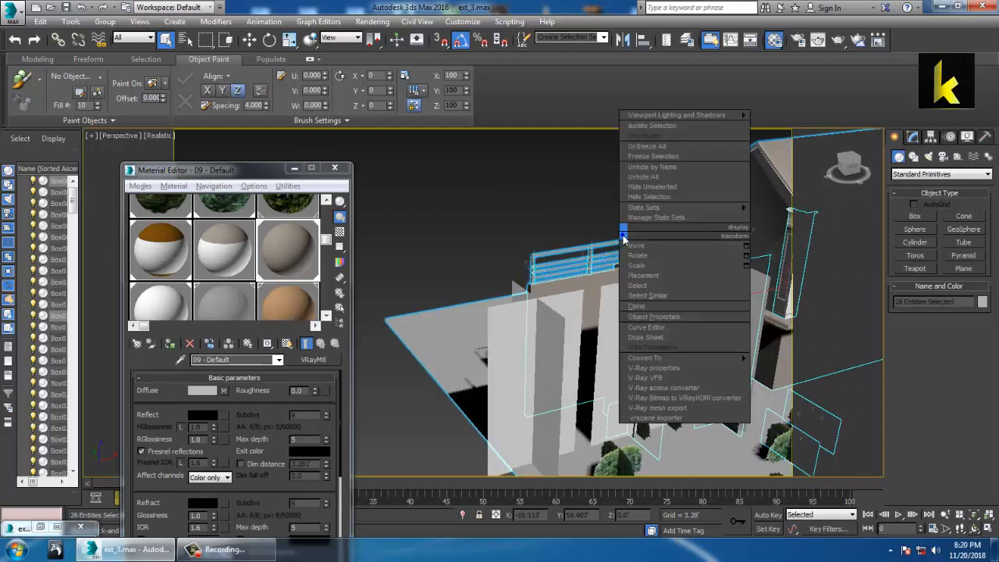
mouse_move(705, 357)
left_click(796, 367)
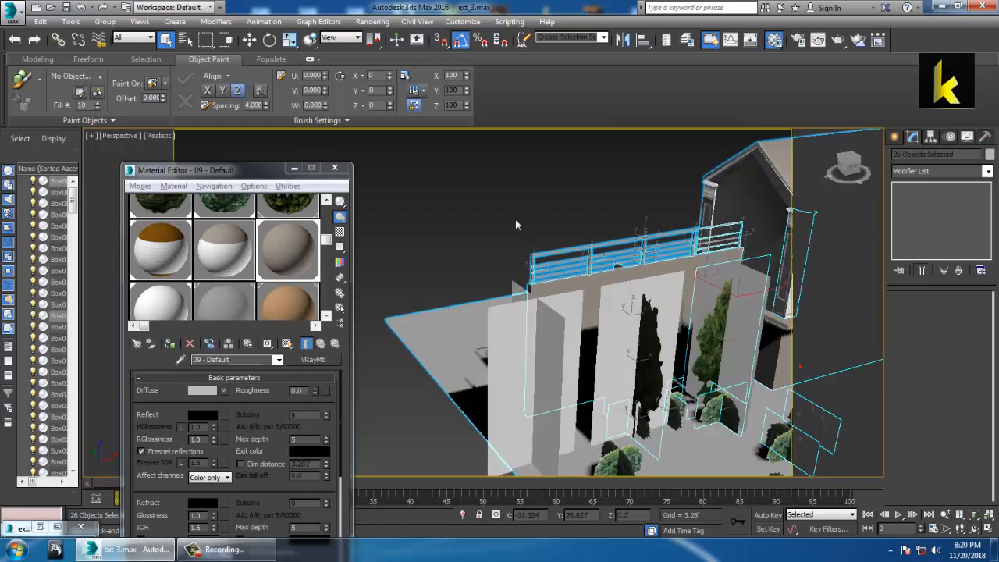
Select only the railing bars and posts above the tree-side wall, removing the house's corner column from the selection.
left_click(519, 209)
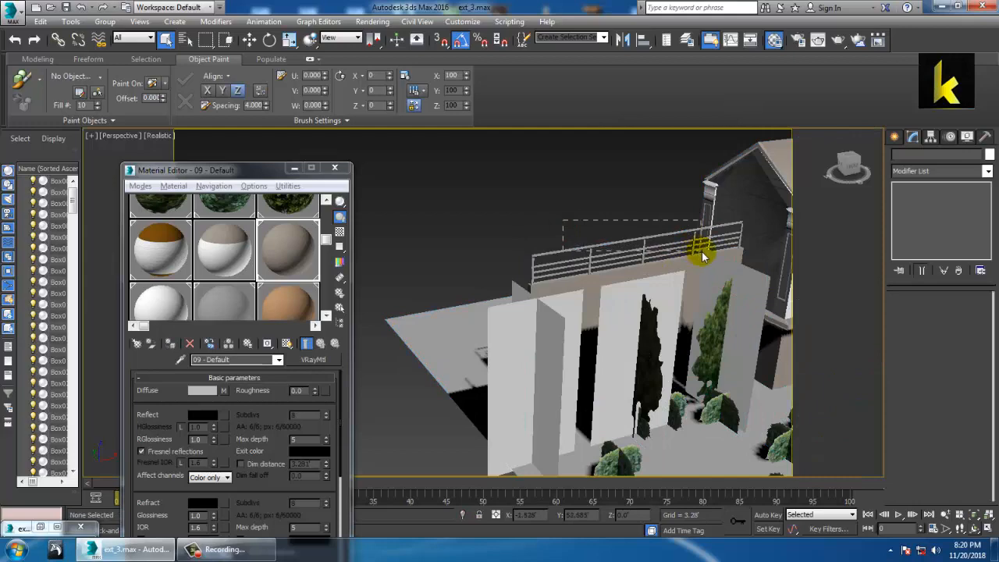
left_click_drag(703, 256, 714, 268)
middle_click_drag(713, 268, 523, 199, "alt")
left_click(476, 324, "alt")
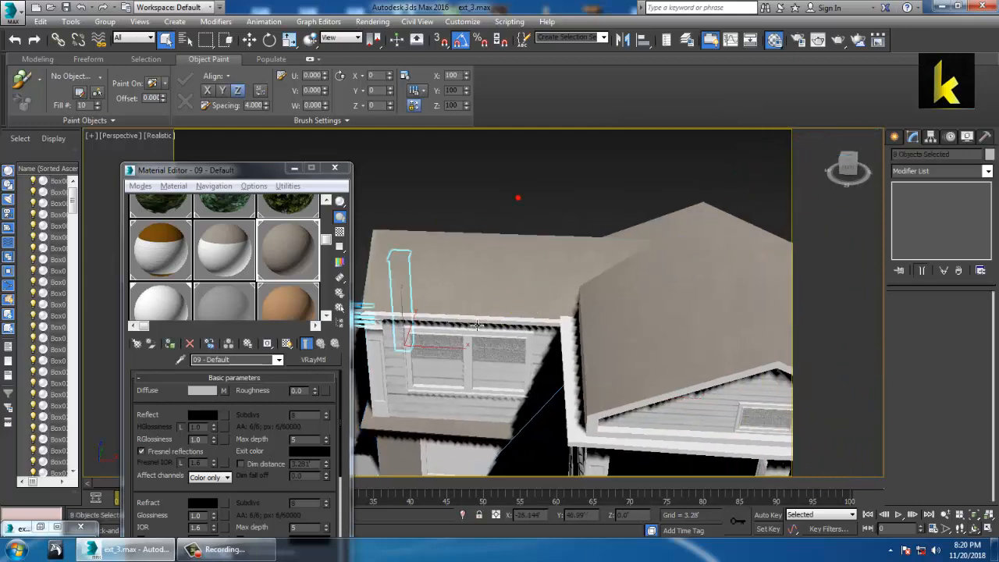
mouse_move(477, 324)
middle_mouse_down("alt")
mouse_move(725, 296)
mouse_move(495, 314)
mouse_move(392, 337)
middle_mouse_up("alt")
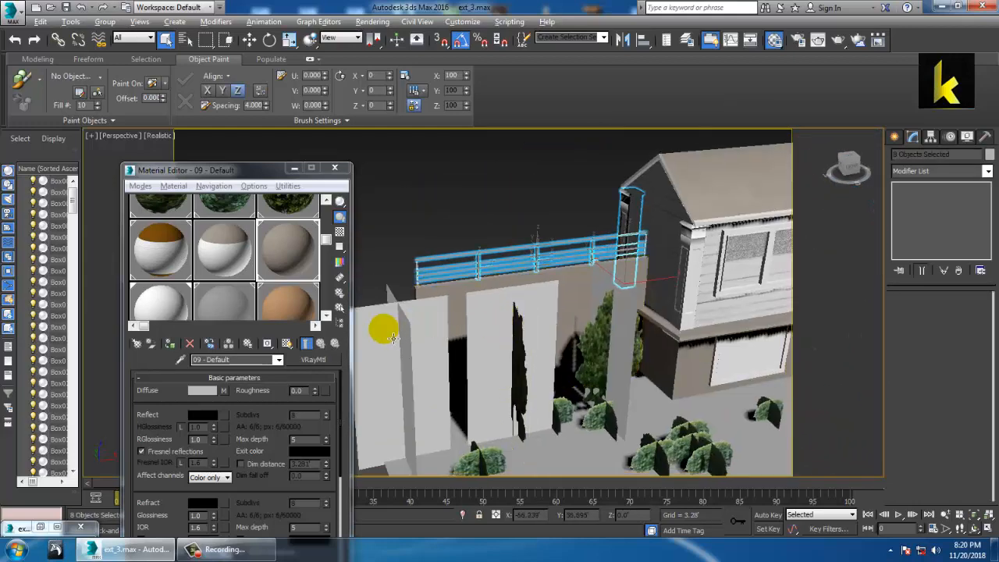
left_click_drag(373, 307, 619, 189)
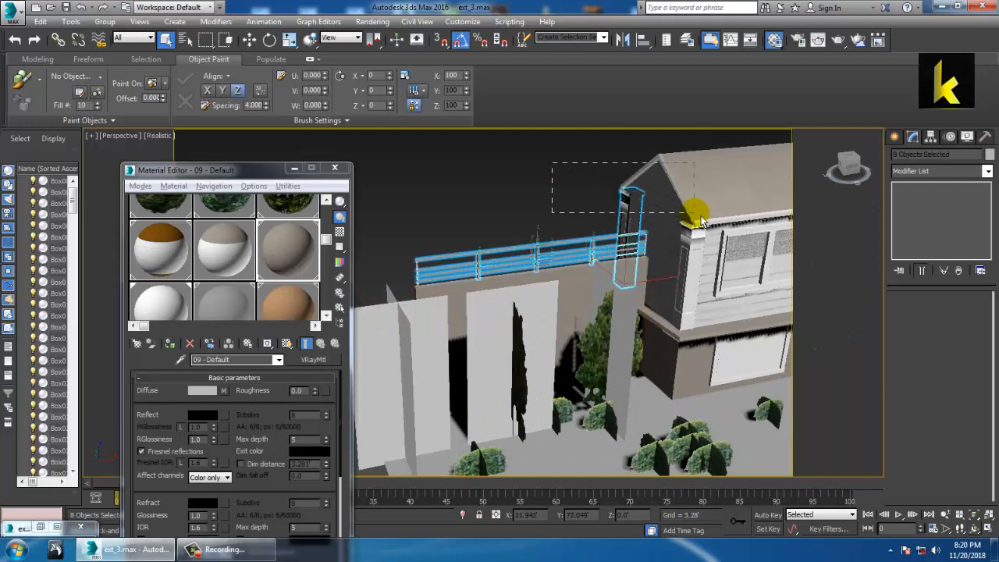
left_click_drag(701, 221, 702, 223, "alt")
middle_click_drag(702, 222, 185, 262, "alt")
left_click_drag(327, 240, 334, 272)
Choose the 21 - Default material slot and bring up the exteriors061.jpg reference photo beside the material editor.
left_click(225, 273)
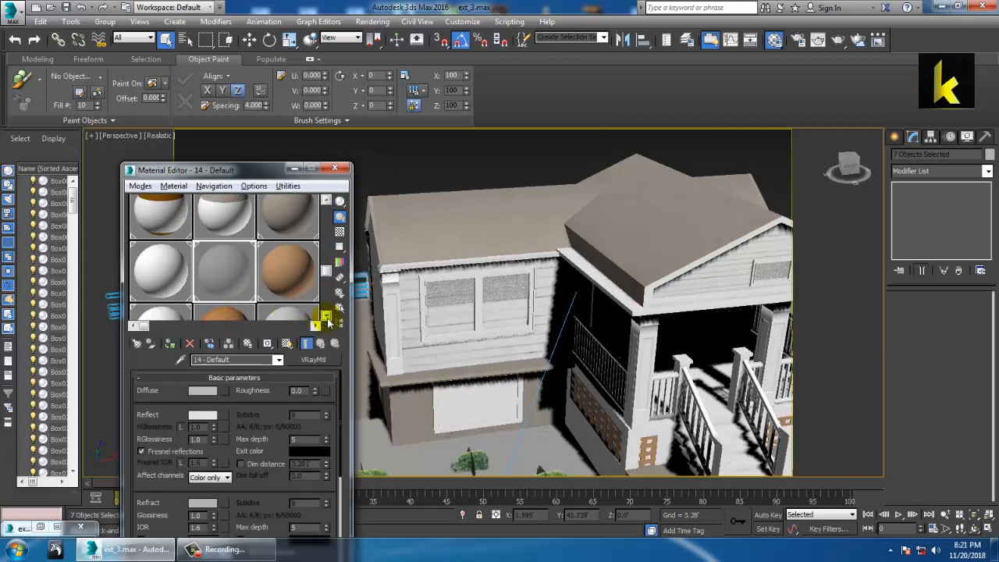
scroll(331, 319, "down", 1)
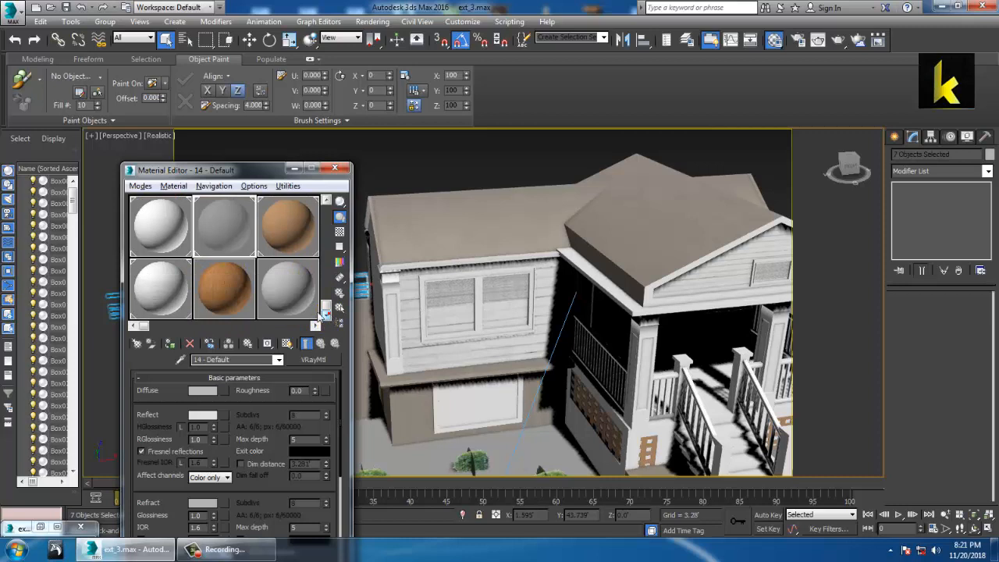
left_click(291, 297)
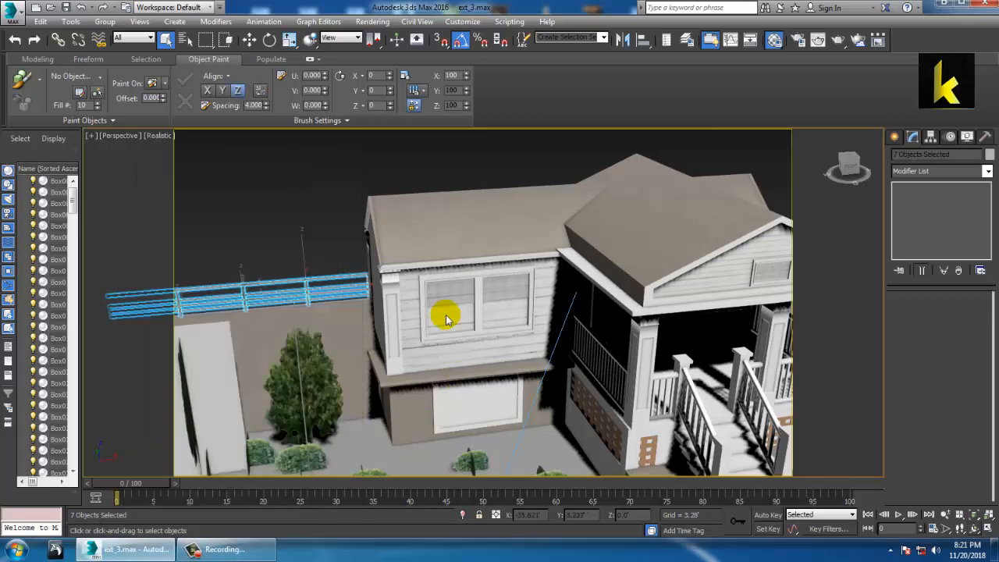
left_click(125, 550)
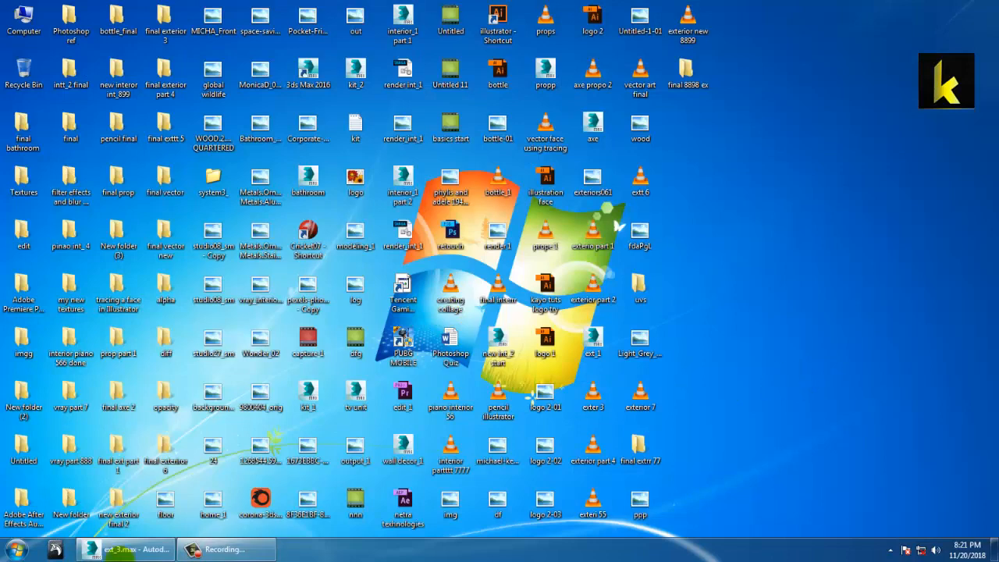
left_click(125, 549)
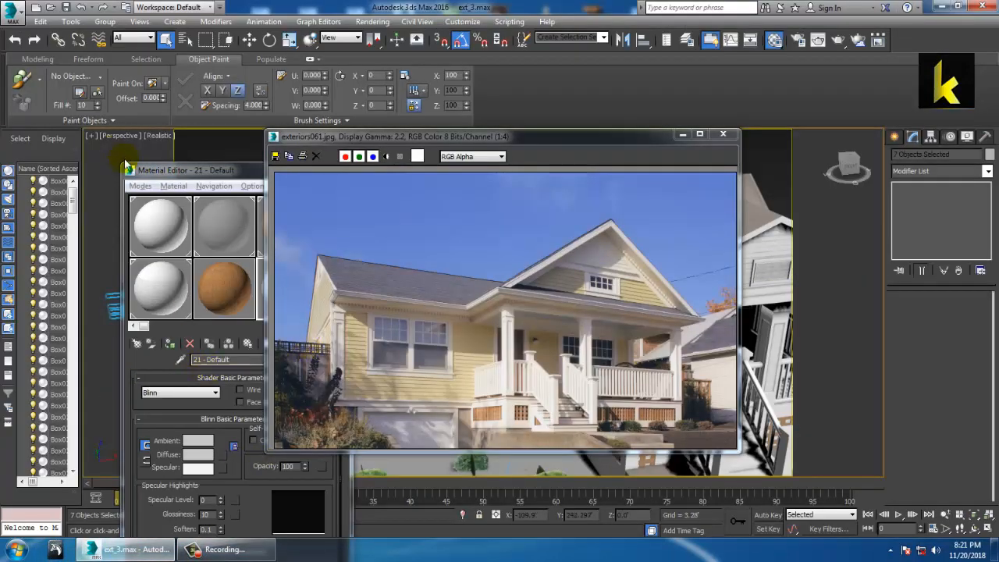
left_click_drag(186, 176, 145, 121)
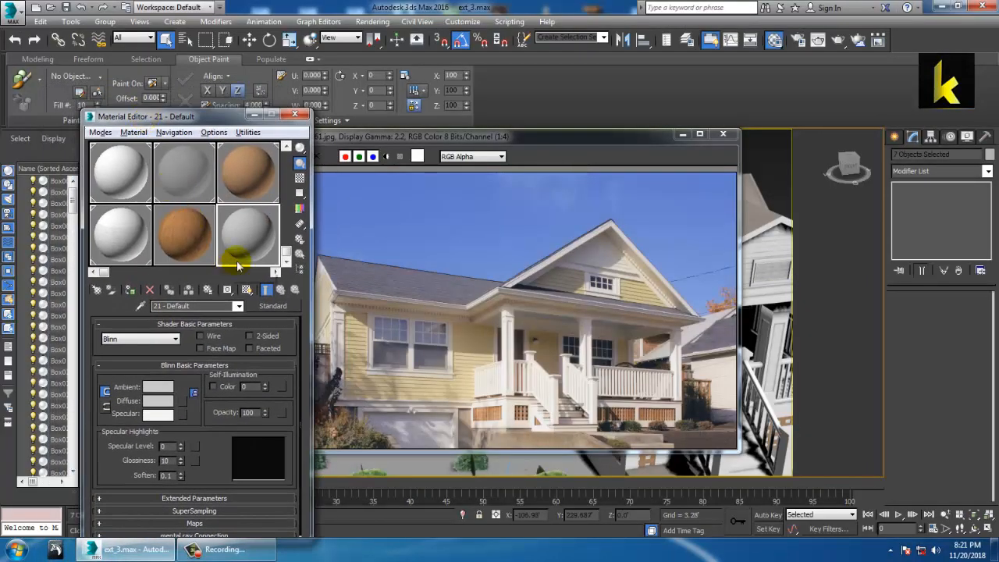
left_click(167, 401)
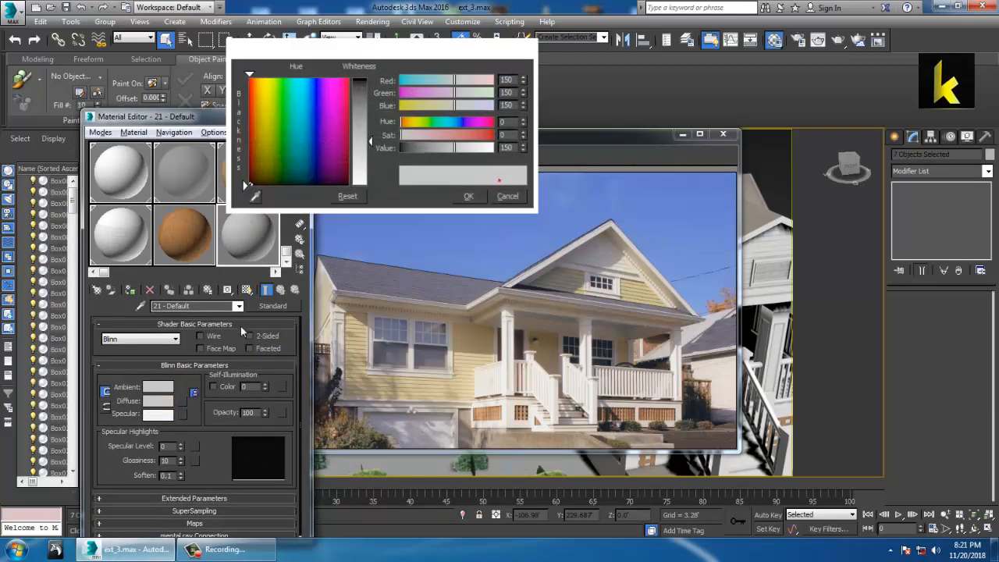
left_click(498, 186)
left_click(272, 305)
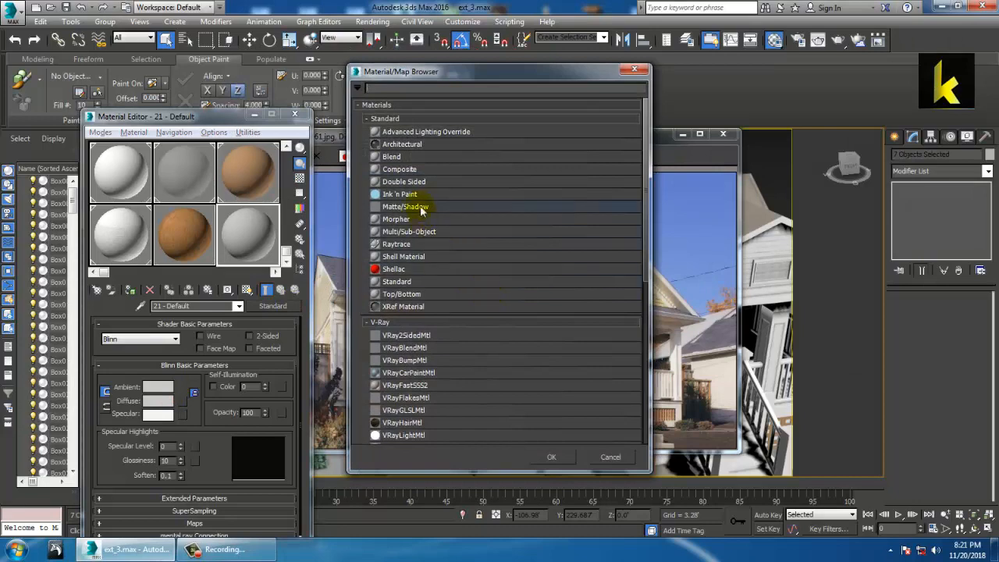
scroll(422, 426, "down", 1)
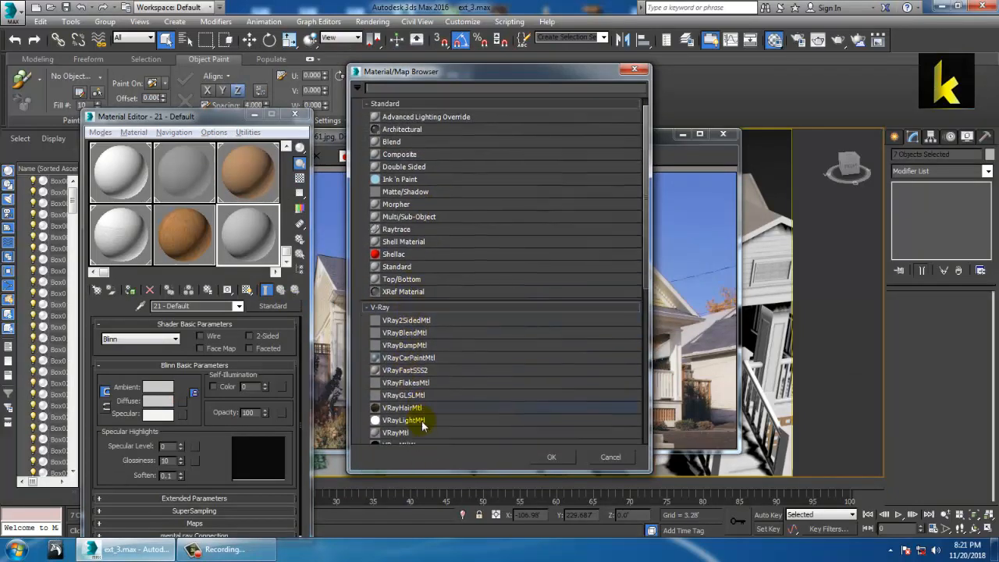
double_click(420, 420)
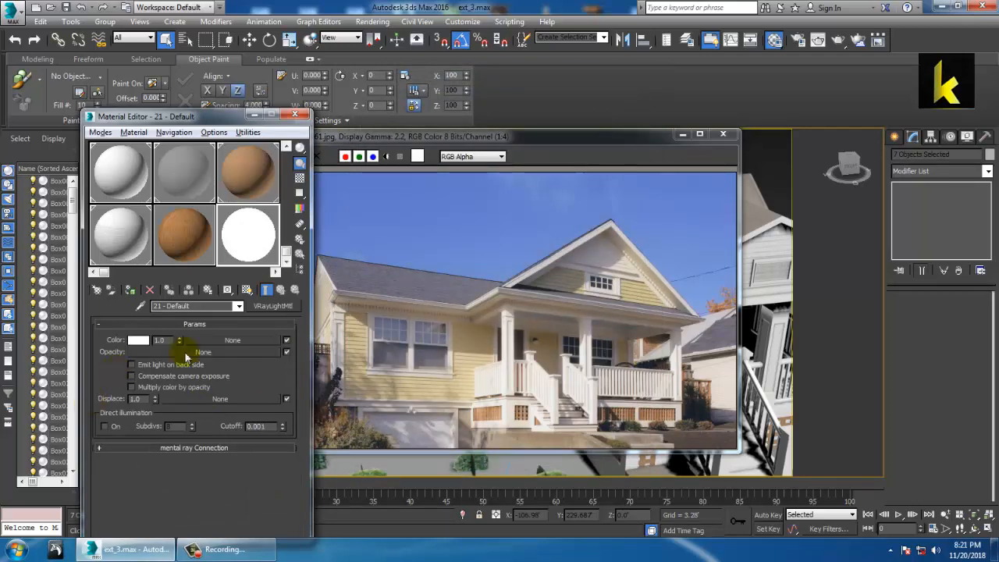
right_click(294, 310)
left_click(317, 338)
Change the 21 - Default material to VRayMtl and set its diffuse colour to near-black with red, green and blue at 8.
left_click(277, 307)
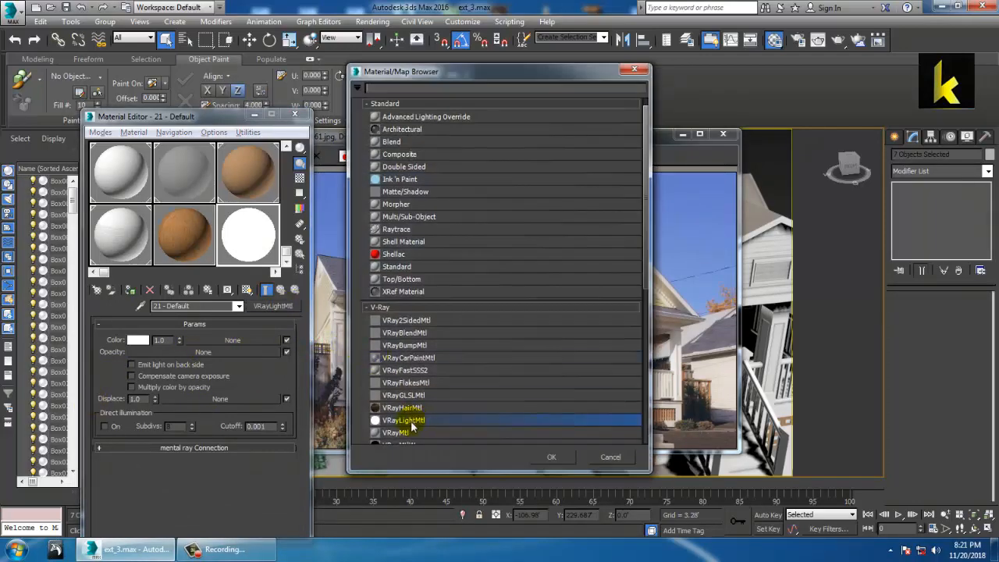
double_click(400, 432)
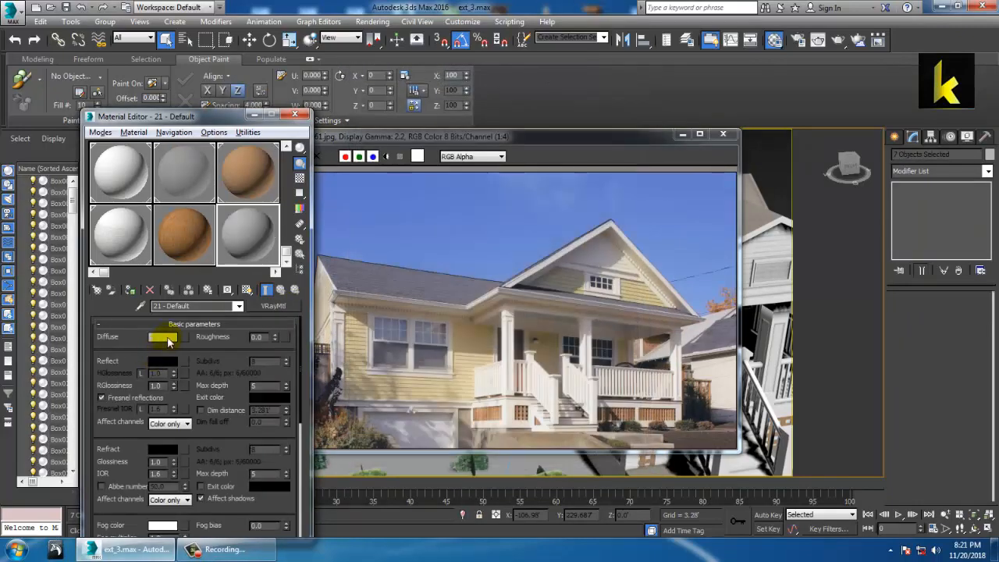
left_click(167, 338)
left_click_drag(371, 131, 371, 83)
left_click(462, 185)
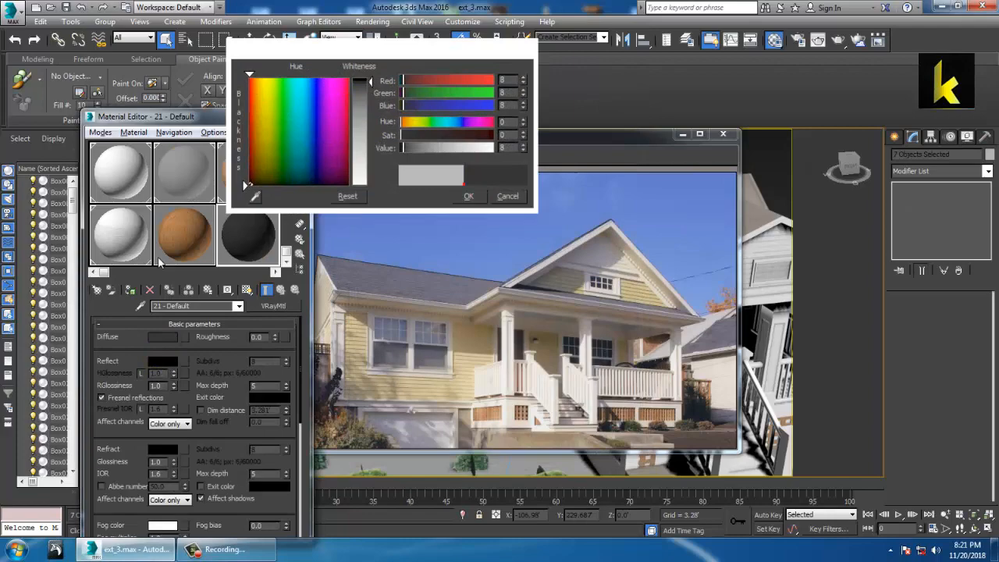
Assign the near-black material to the selected railing, and minimize the material editor and the reference photo.
left_click(132, 290)
left_click(256, 114)
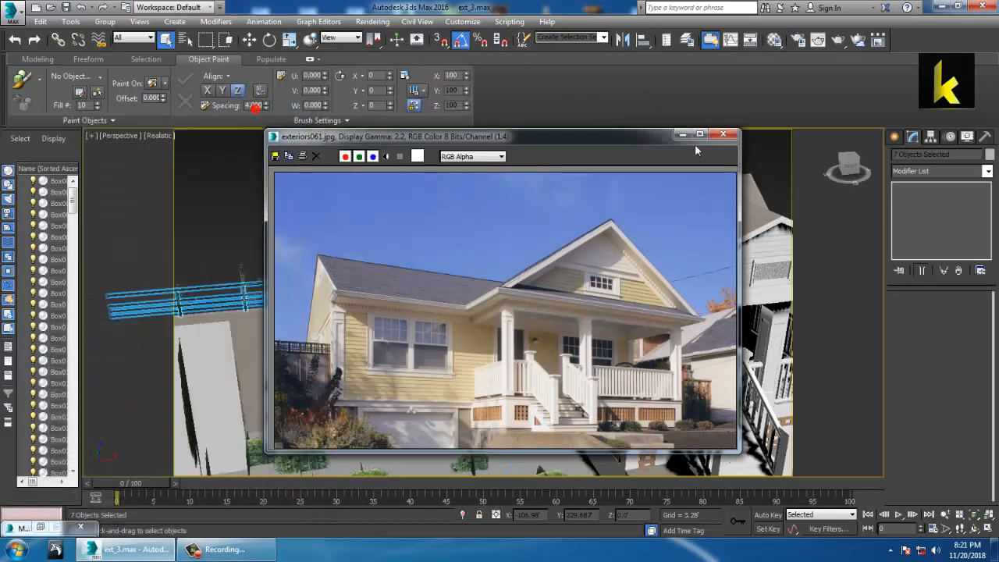
left_click(681, 134)
Select only the railing shapes above the porch-side wall, removing the wall, house, camera and other caught objects from the selection.
mouse_move(593, 312)
middle_mouse_down()
mouse_move(254, 334)
mouse_move(524, 318)
middle_mouse_up()
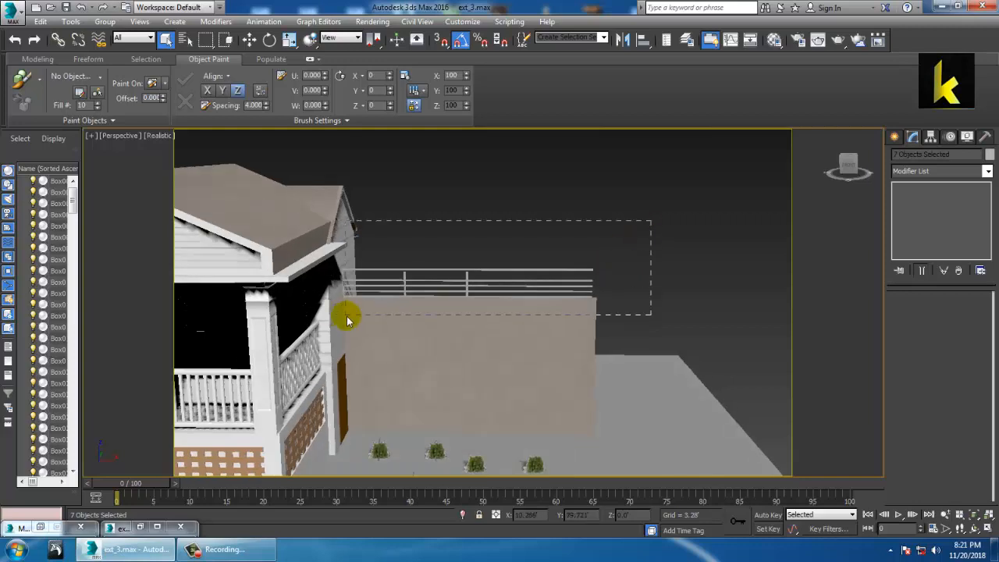
left_click_drag(347, 320, 348, 319)
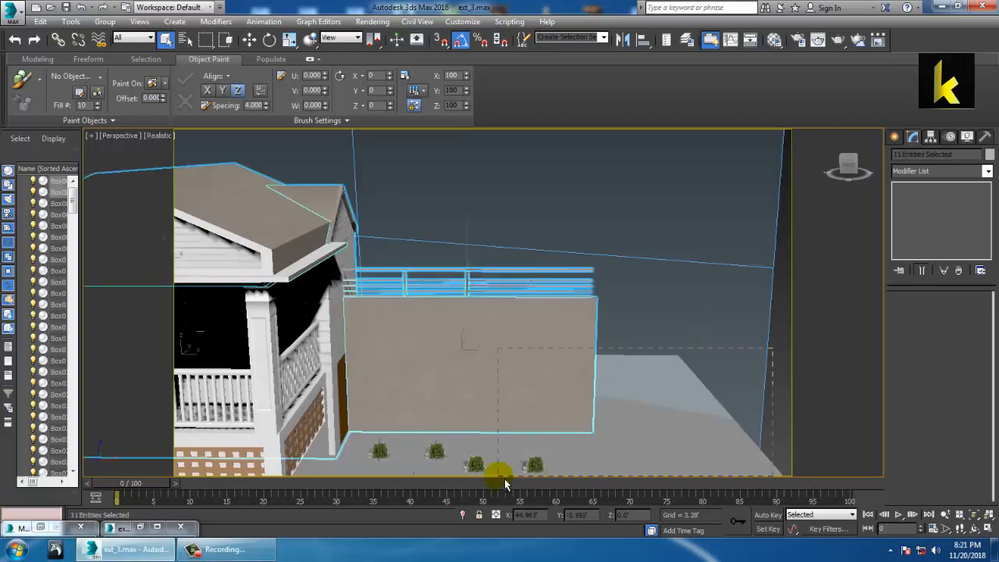
left_click_drag(504, 480, 504, 480, "alt")
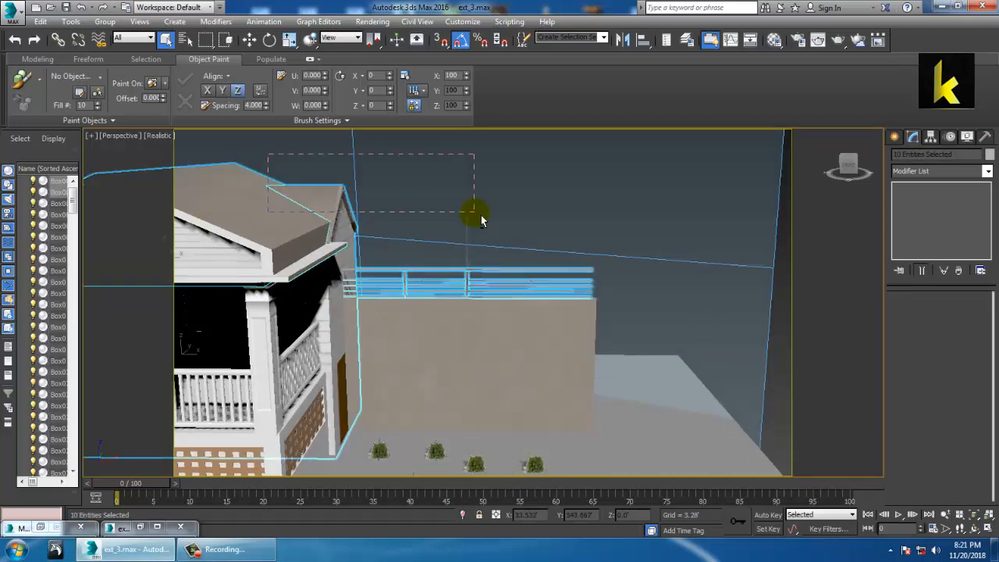
left_click_drag(481, 219, 477, 215, "alt")
scroll(654, 327, "down", 10)
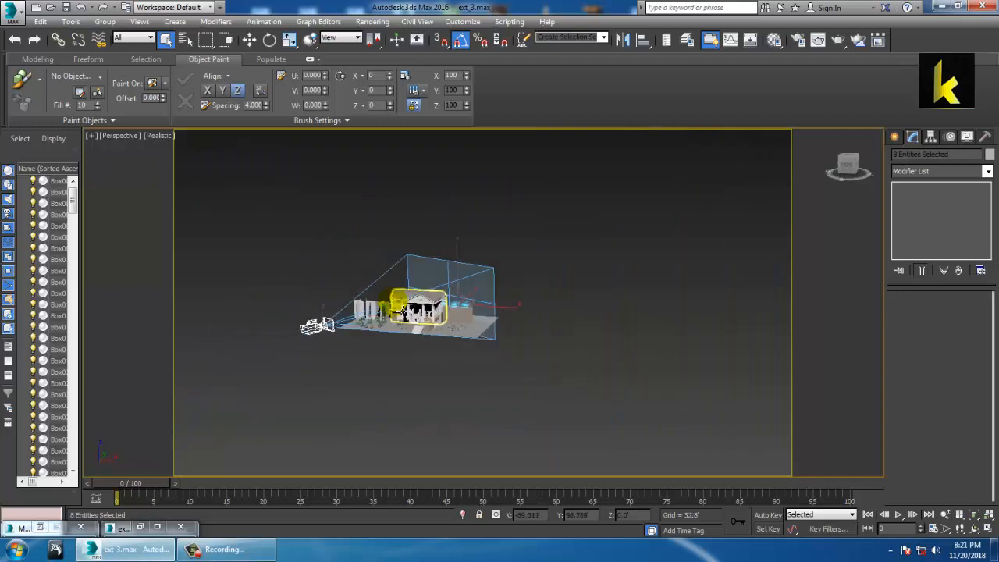
left_click_drag(252, 297, 355, 343, "alt")
scroll(381, 269, "up", 5)
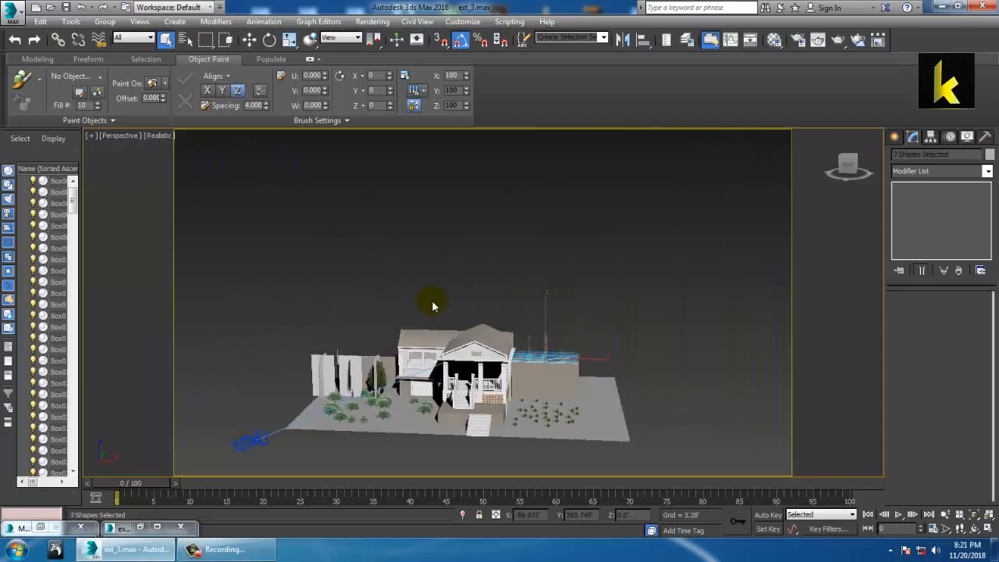
scroll(433, 305, "up", 4)
middle_click_drag(432, 305, 611, 356, "alt")
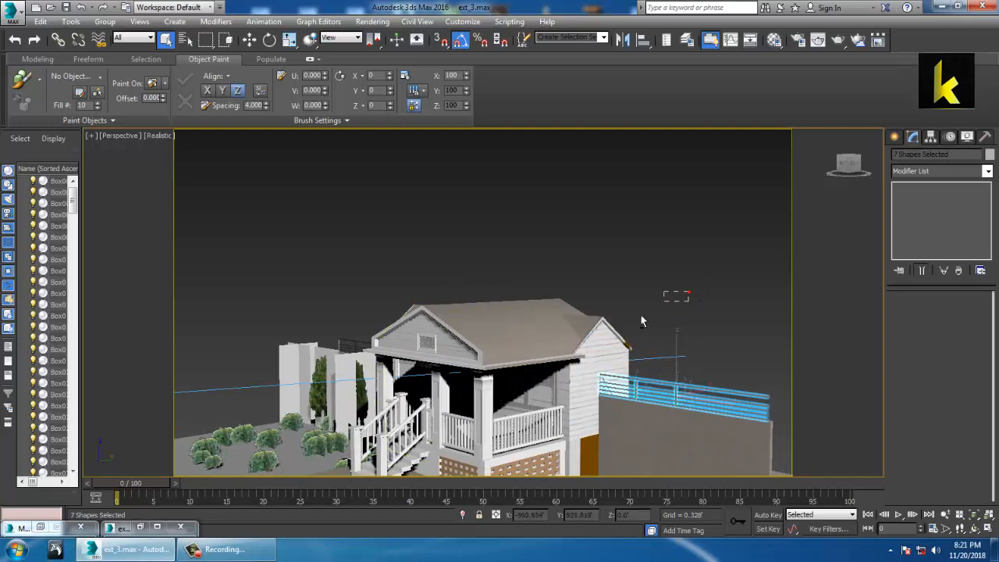
middle_click_drag(502, 348, 531, 363, "alt")
Assign the near-black 21 - Default material to the selected railing above the porch-side wall.
key("End")
key("m")
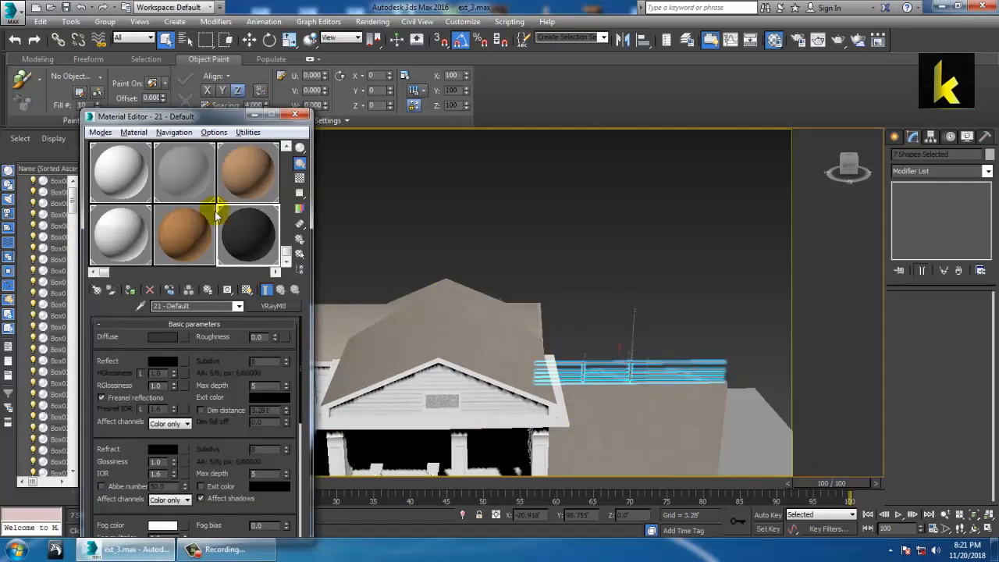
left_click_drag(287, 204, 287, 238)
left_click(240, 245)
left_click(130, 292)
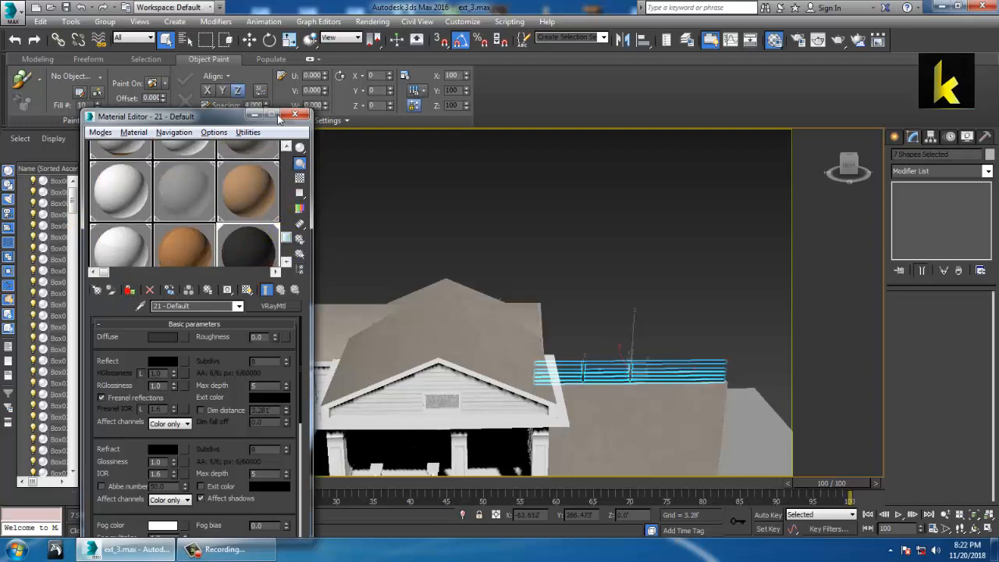
Close the material editor, clear the selection, and view the house through the camera at frame 0.
left_click(295, 116)
left_click(598, 255)
middle_click_drag(411, 411, 422, 319, "alt")
scroll(428, 344, "down", 3)
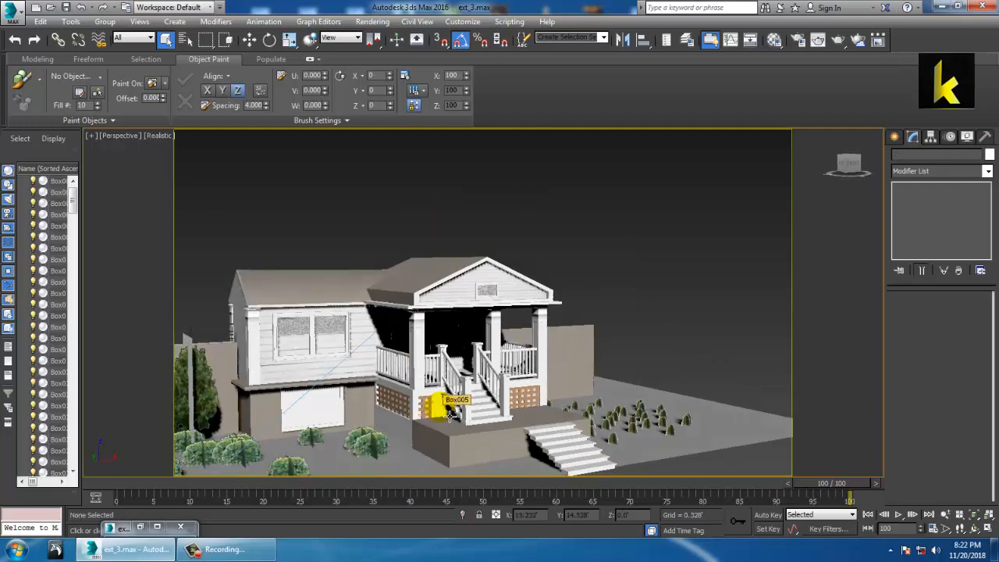
key("c")
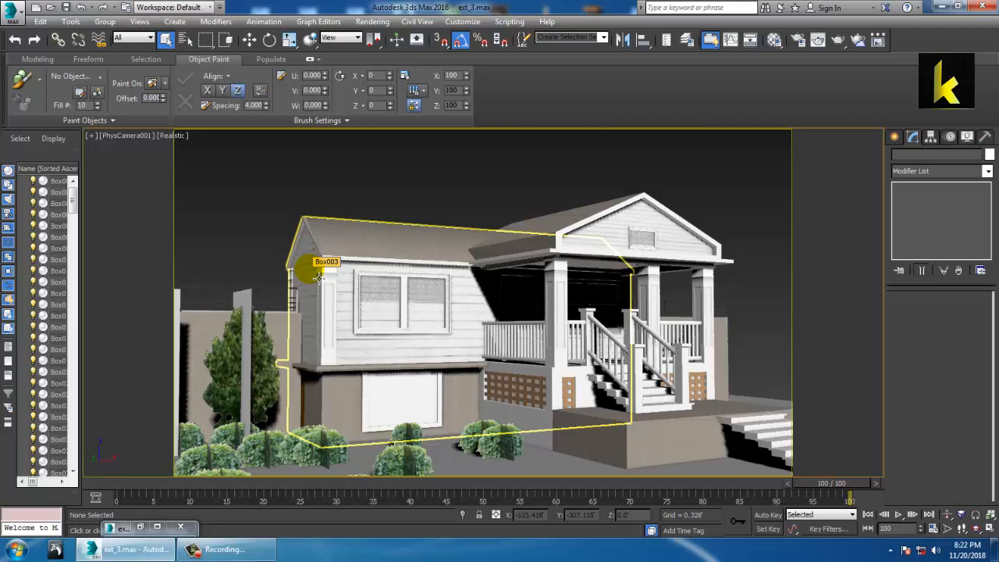
left_click_drag(849, 482, 8, 504)
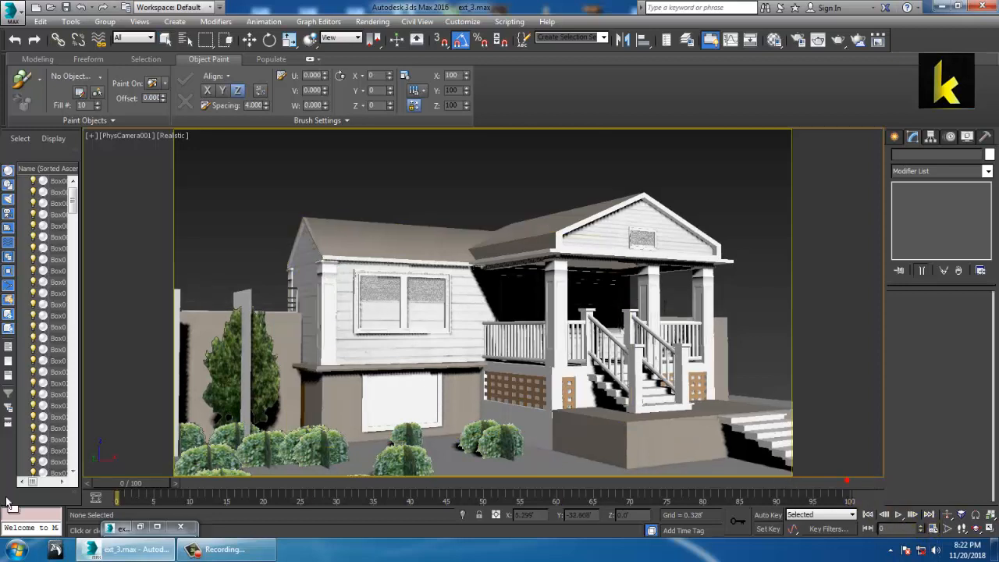
Take the tall posts beside the tree out of the camera view and clear the selection.
left_click(536, 461)
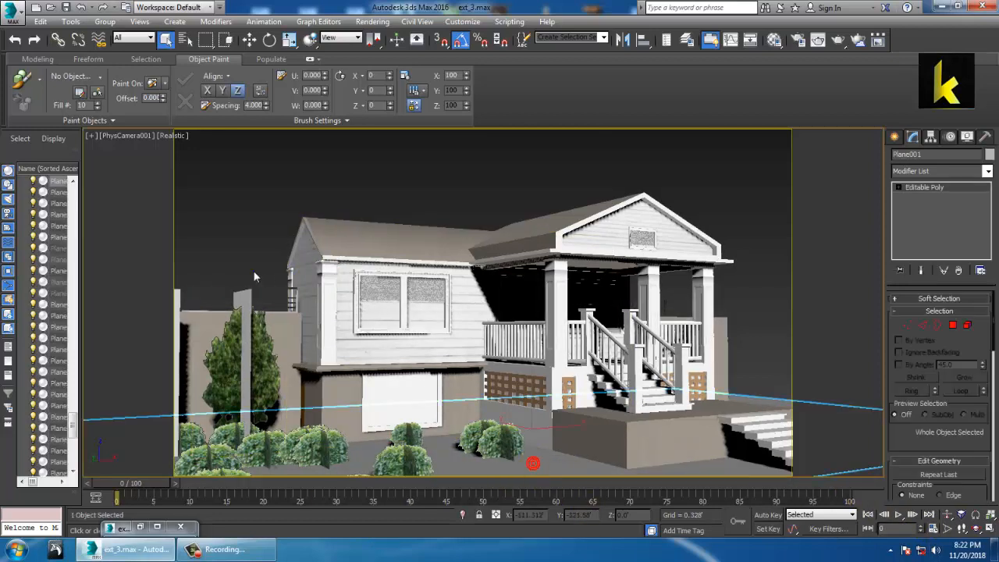
right_click(251, 270)
left_click(287, 184)
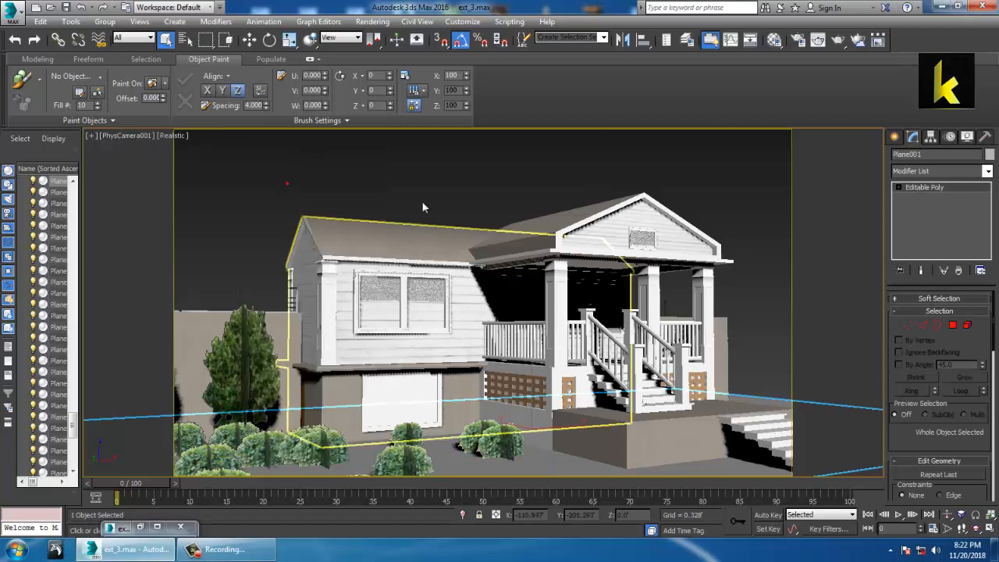
left_click(422, 200)
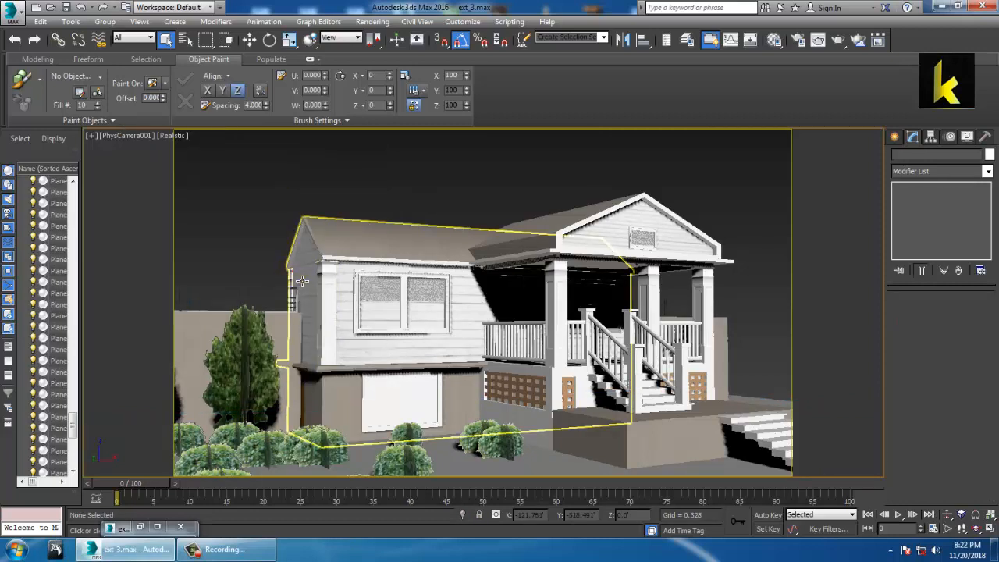
Extend the porch-side boundary wall by moving its outer end vertices along X, away from the house.
left_click(438, 318)
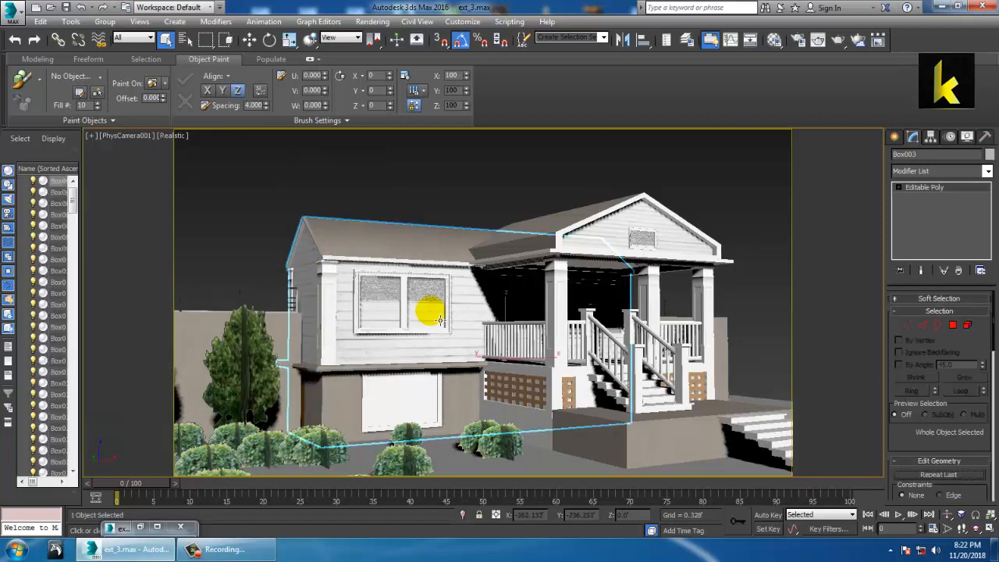
left_click(734, 359)
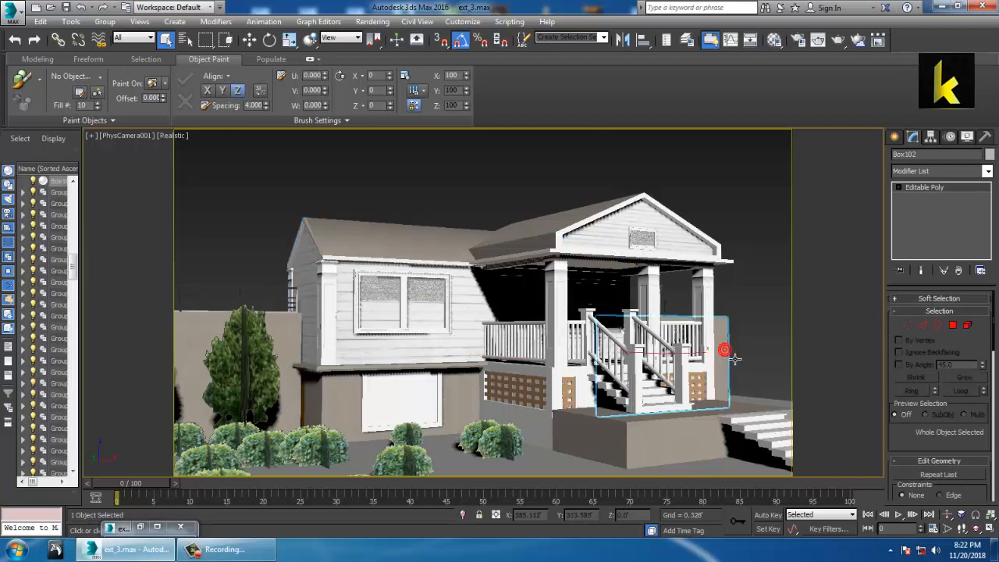
left_click(905, 326)
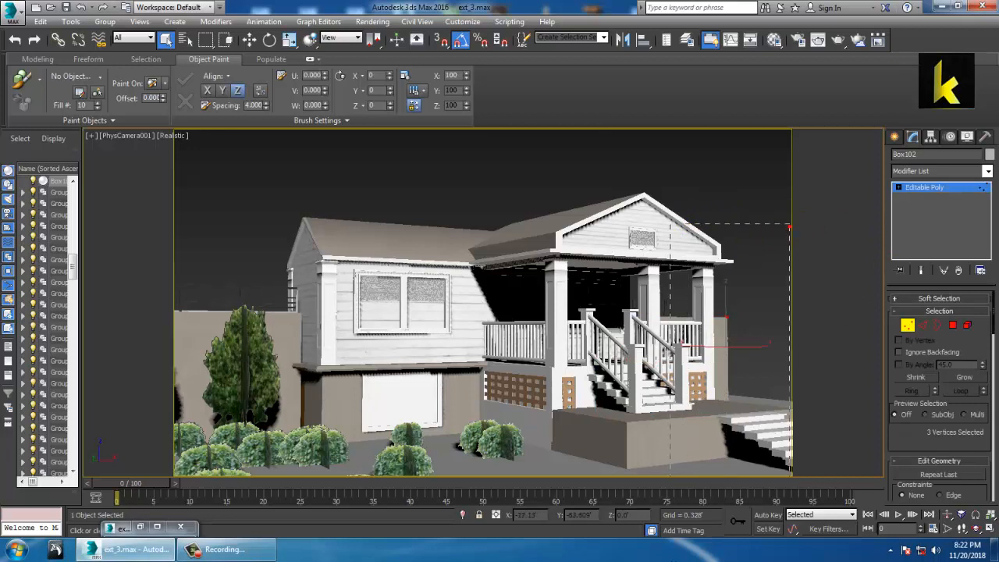
key("w")
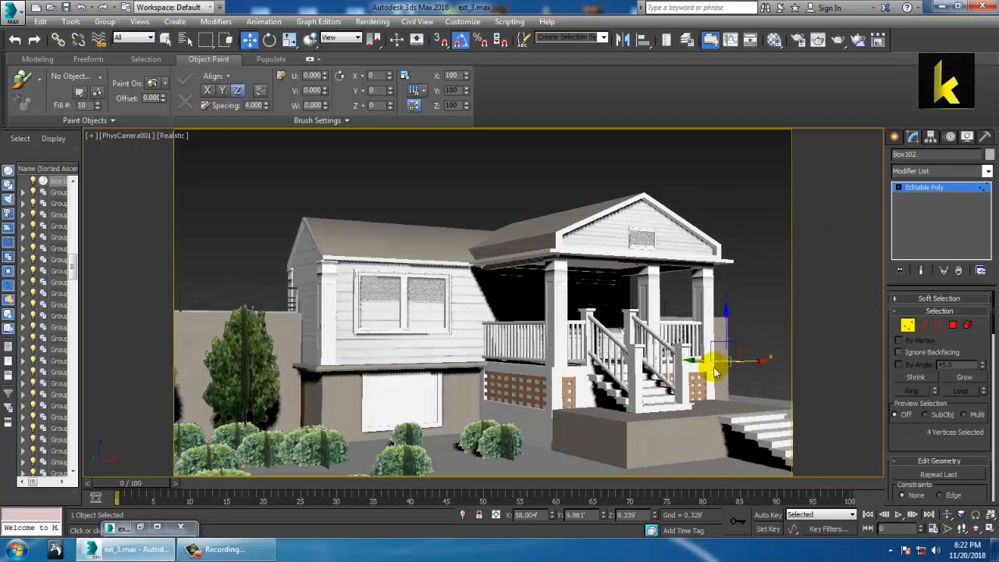
left_click_drag(763, 372, 834, 358)
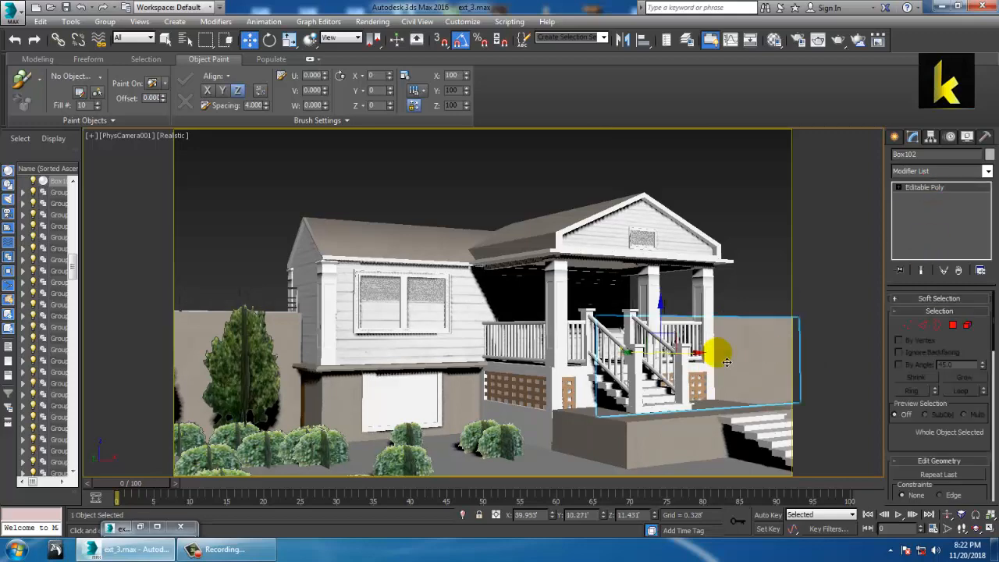
Show the porch-side wall and the railing above it up close in the perspective view.
key("p")
scroll(531, 343, "up", 3)
scroll(505, 352, "up", 5)
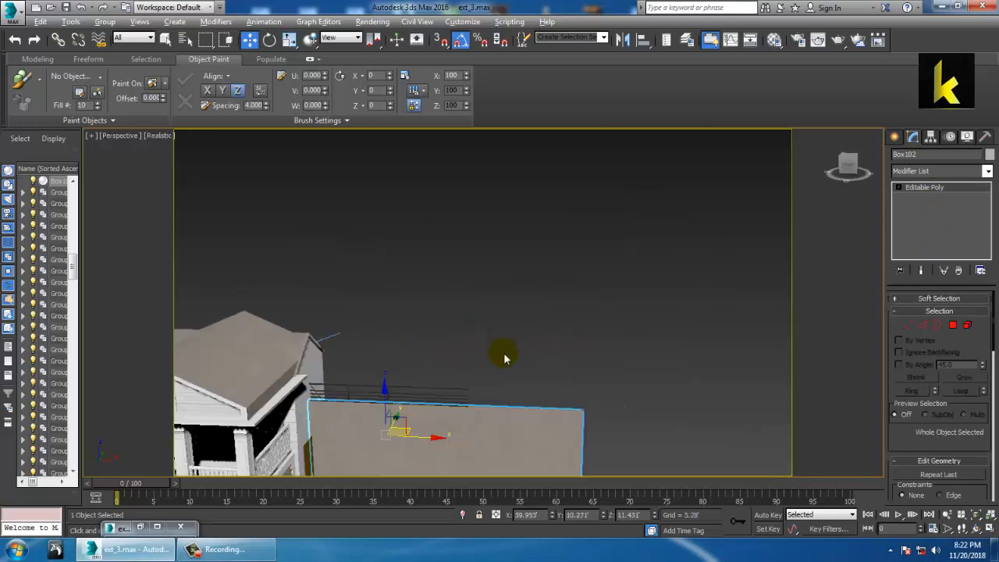
scroll(424, 318, "up", 3)
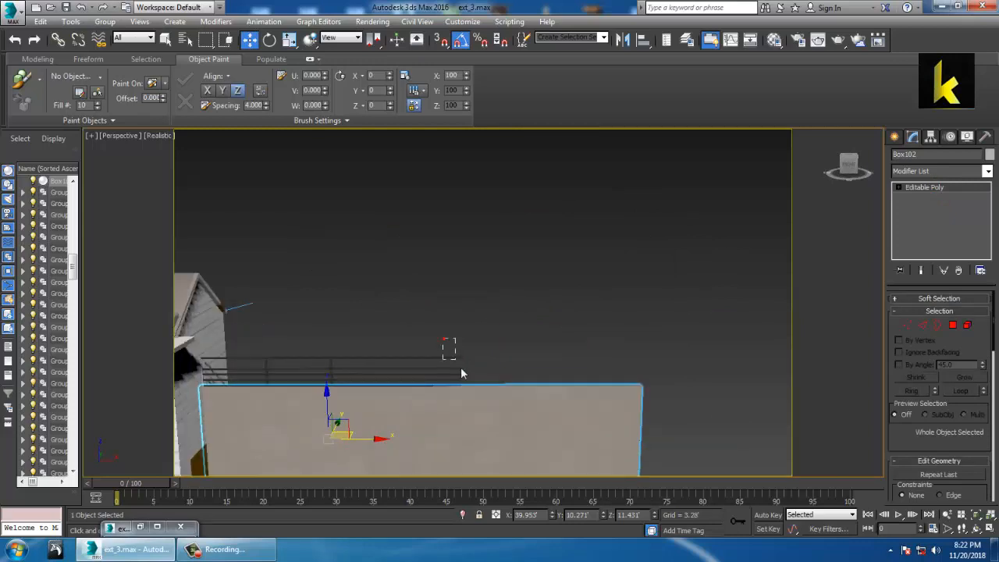
left_click_drag(460, 368, 463, 371)
left_click(473, 310)
left_click_drag(414, 332, 493, 435)
left_click_drag(535, 321, 624, 457, "alt")
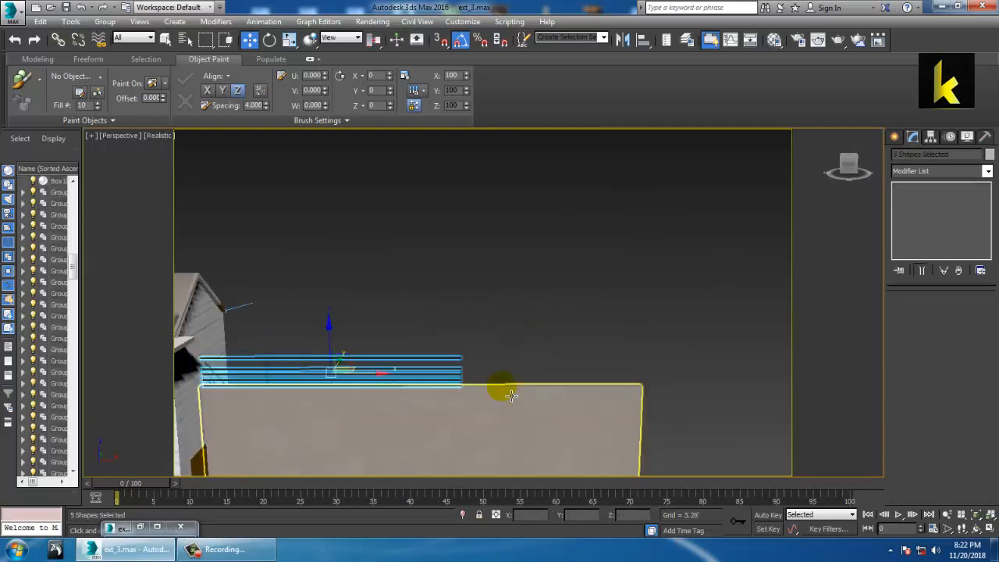
left_click(704, 298)
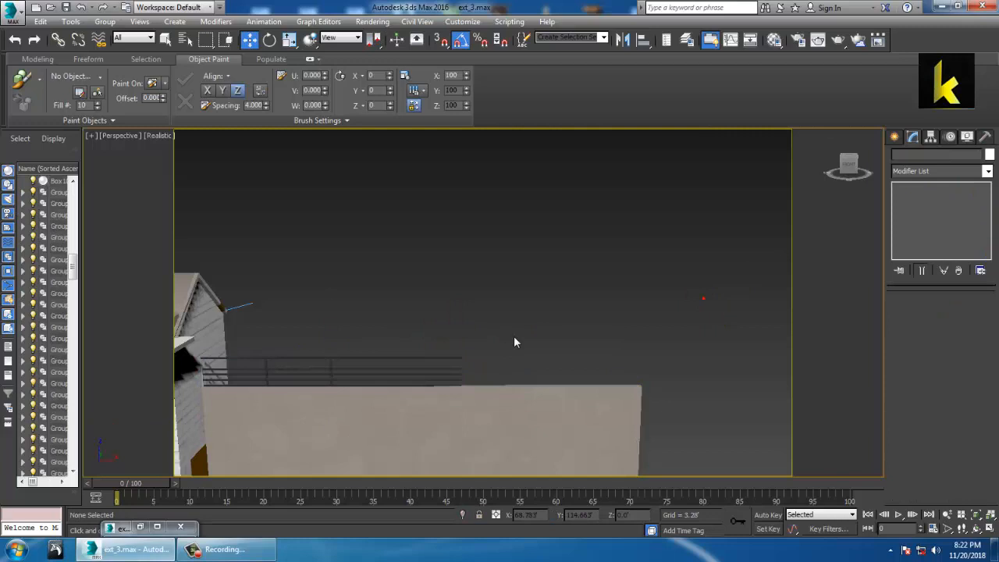
Attach the lower horizontal rails above the porch-side wall to the top rail, joining them into one shape.
left_click(461, 360)
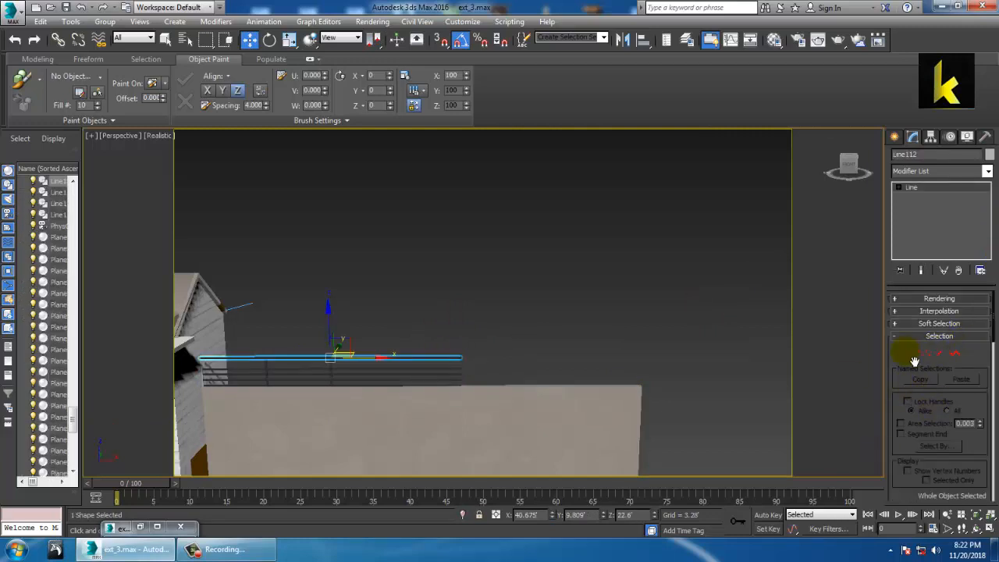
scroll(914, 361, "down", 5)
left_click(914, 415)
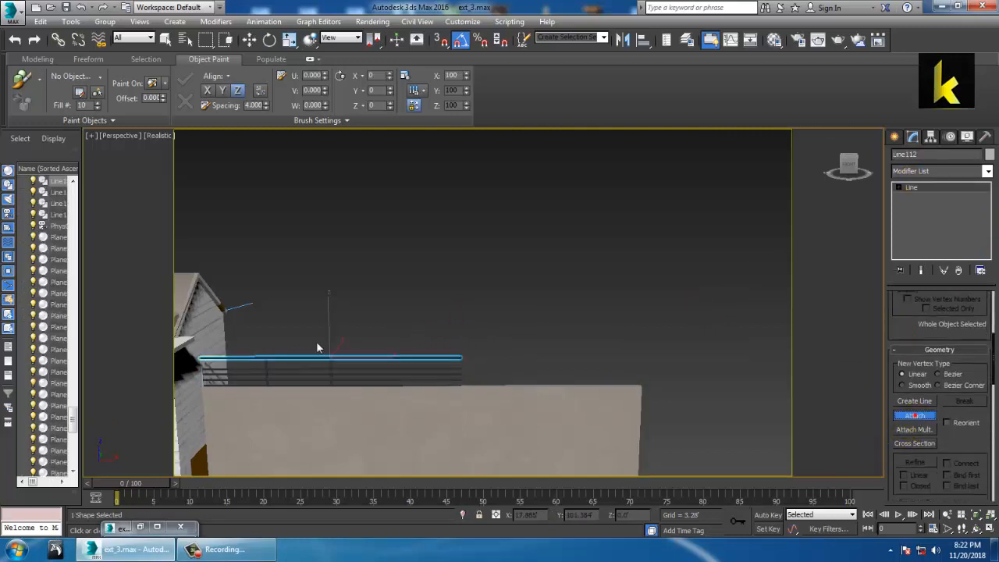
left_click(395, 380)
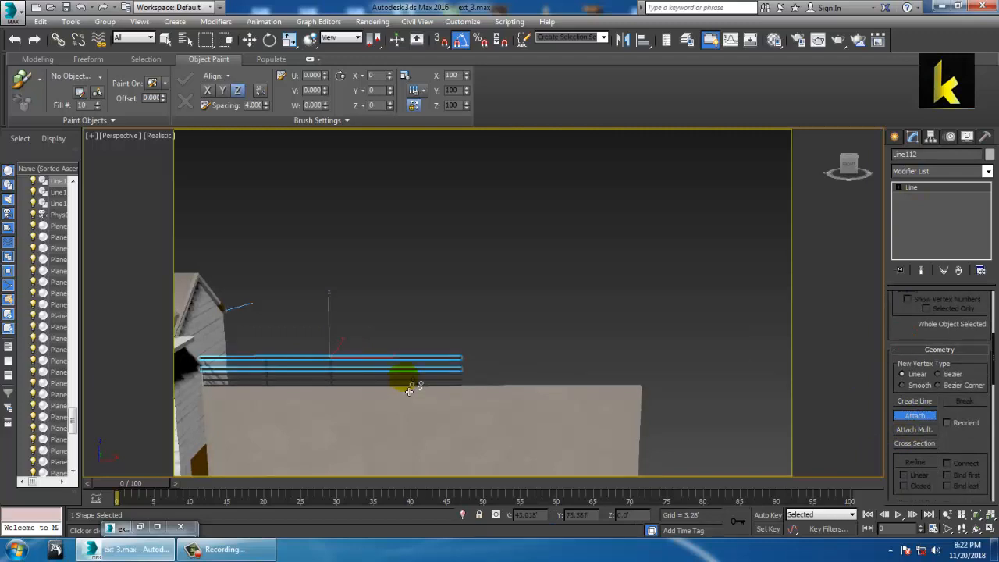
left_click(413, 387)
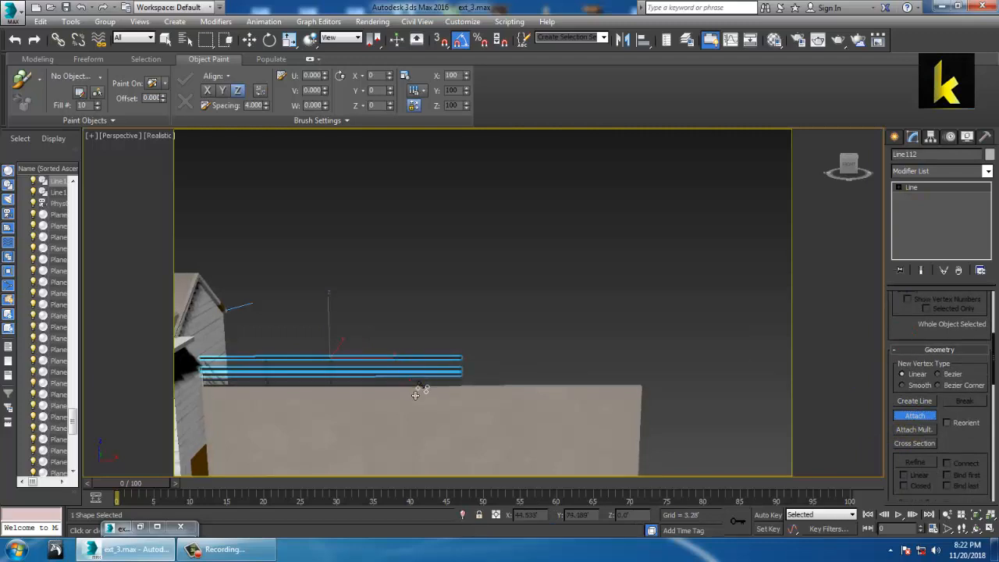
left_click(419, 396)
left_click(420, 388)
right_click(424, 393)
Lengthen the joined rails by moving their outer end vertices along X to the end of the extended wall.
key("1")
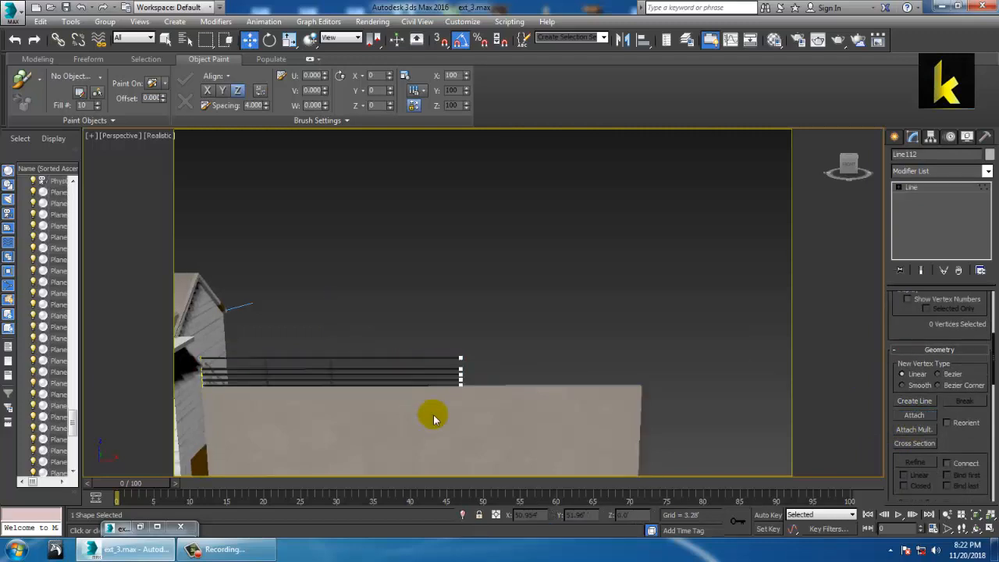
left_click_drag(444, 309, 505, 453)
left_click_drag(513, 365, 658, 356)
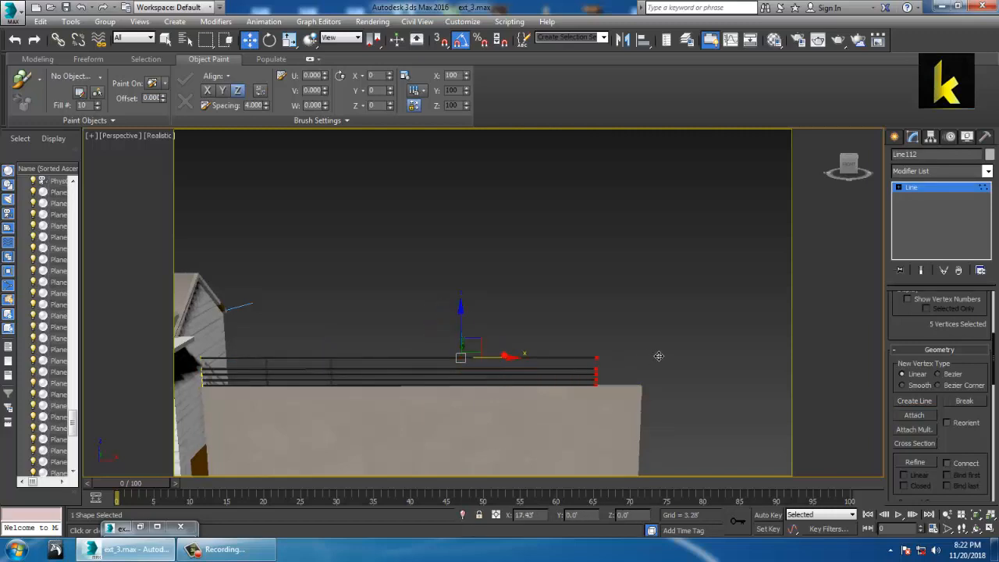
left_click(912, 187)
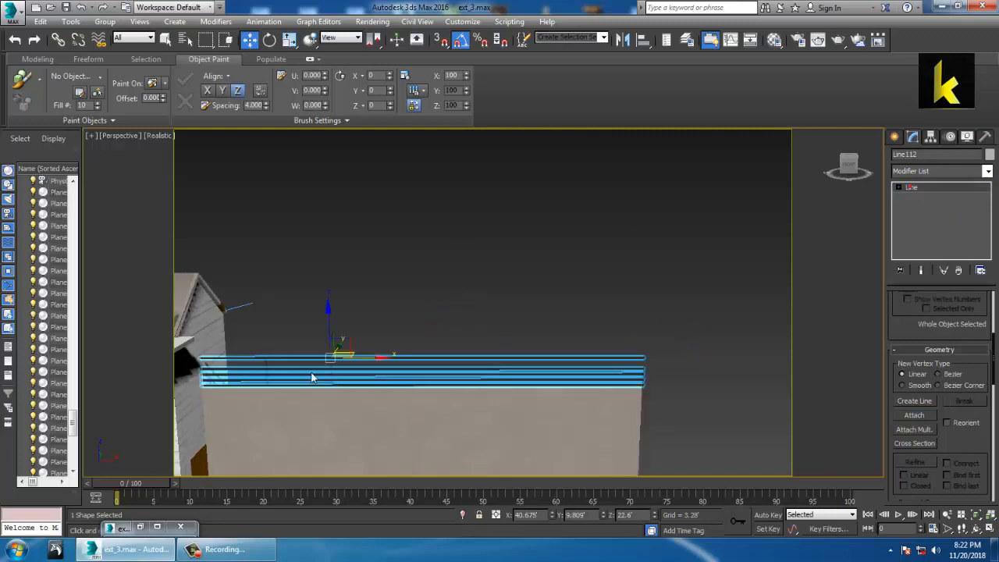
Make three evenly spaced copies of the railing's outermost vertical post along X, towards the end of the wall.
left_click(341, 357)
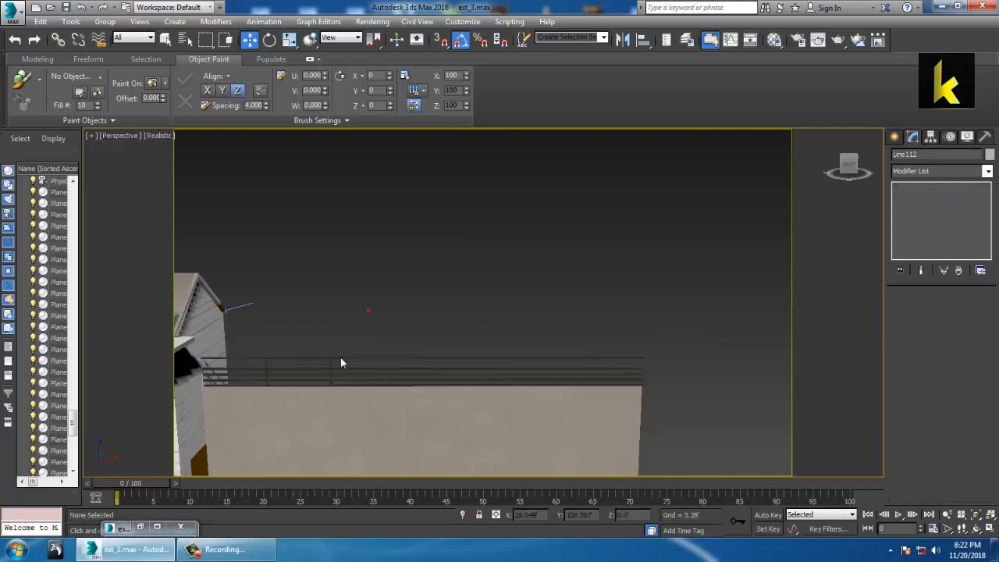
left_click(331, 364)
left_click_drag(380, 381, 448, 373, "shift")
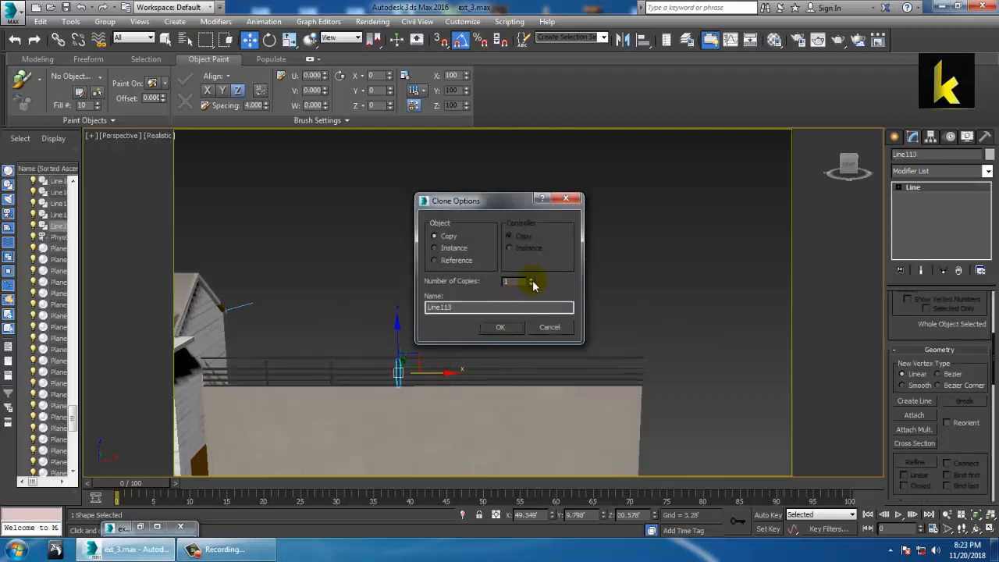
left_click(503, 329)
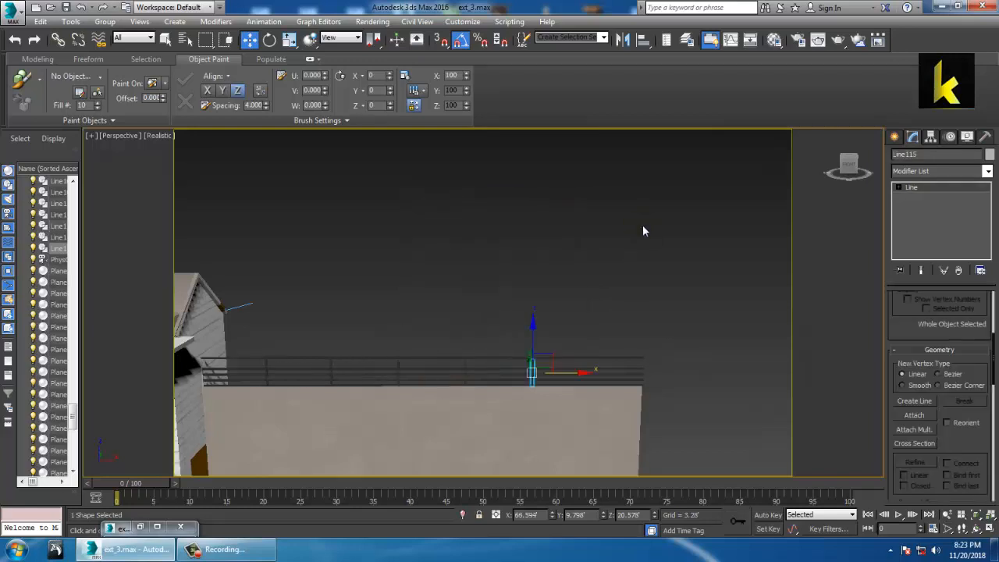
left_click(642, 225)
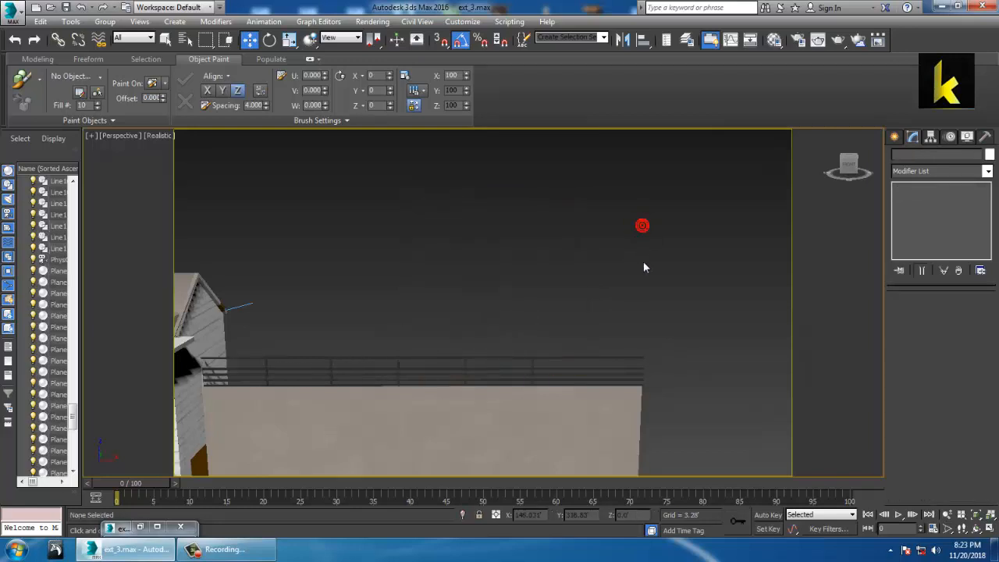
Make one more copy of the outermost post near the wall's end, and return to the camera view.
left_click(538, 373)
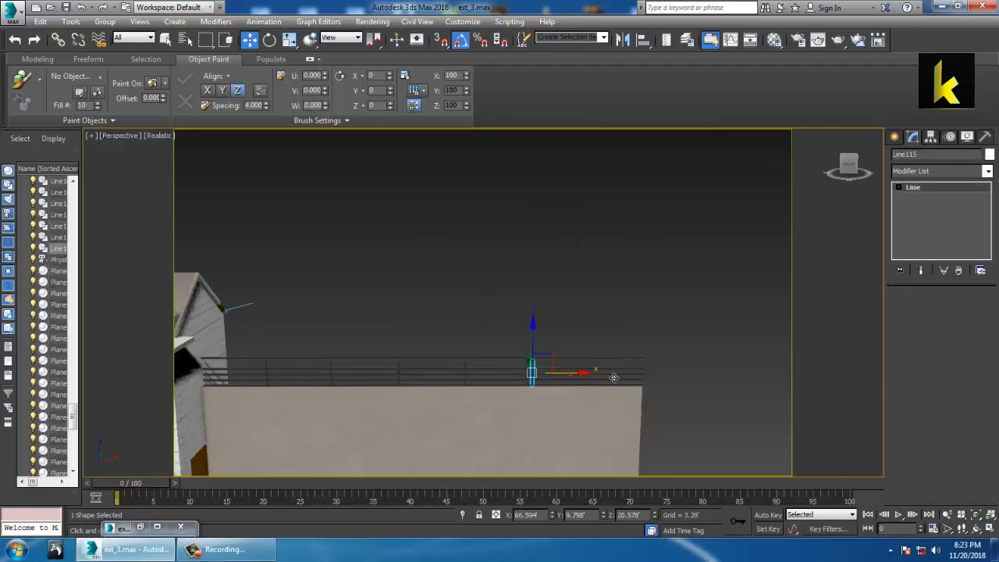
left_click_drag(584, 372, 667, 370)
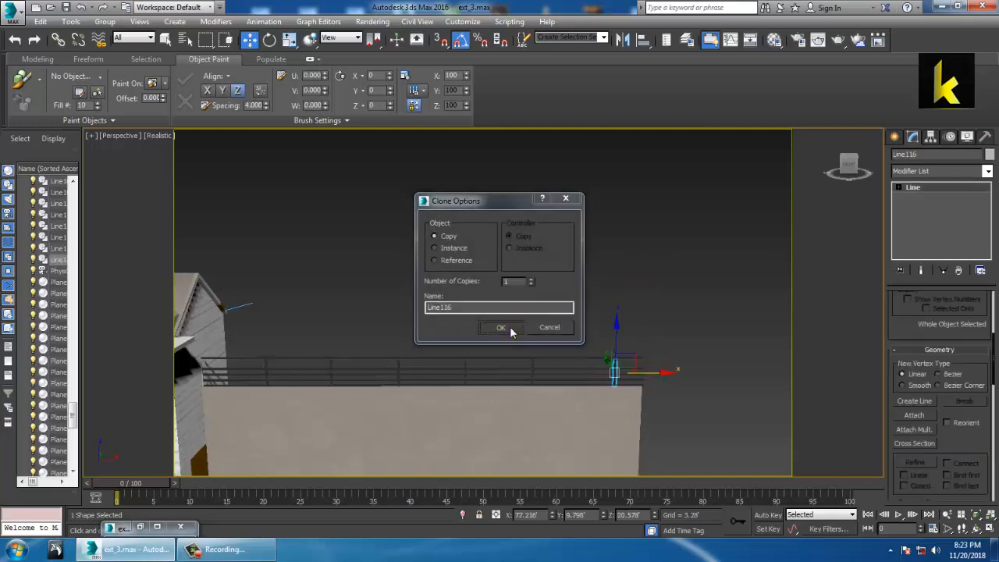
left_click(506, 329)
left_click(649, 269)
key("c")
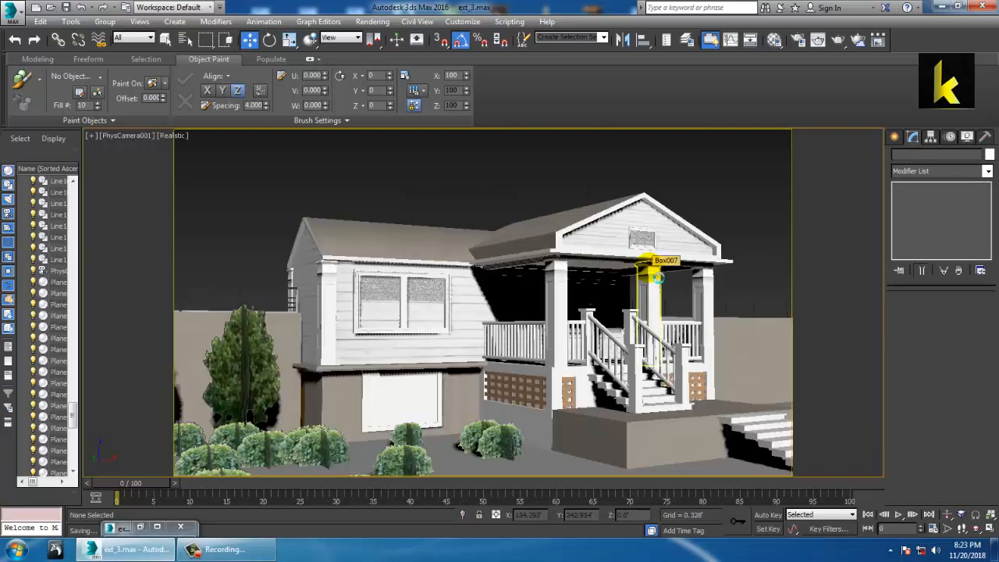
Leave the camera for the perspective view and select the ground plane around the house.
key("p")
scroll(561, 287, "down", 6)
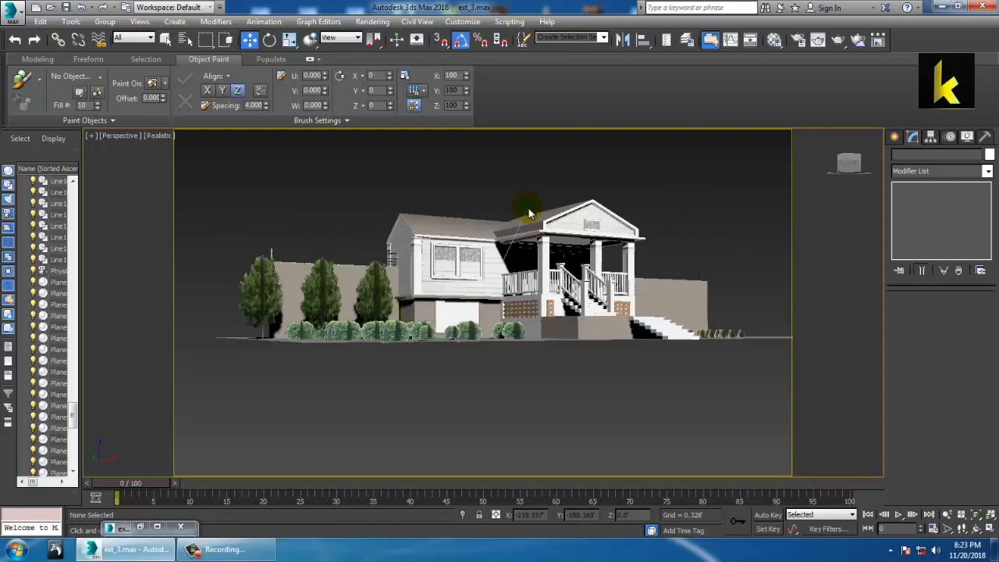
middle_click_drag(562, 288, 611, 356, "alt")
scroll(569, 301, "up", 2)
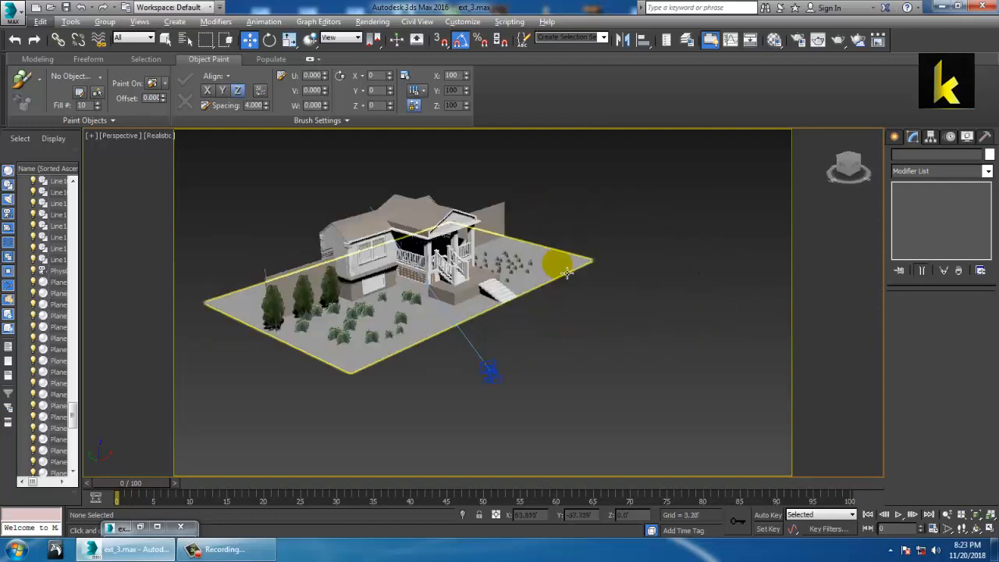
left_click(565, 272)
scroll(565, 272, "up", 4)
middle_click_drag(372, 276, 517, 313)
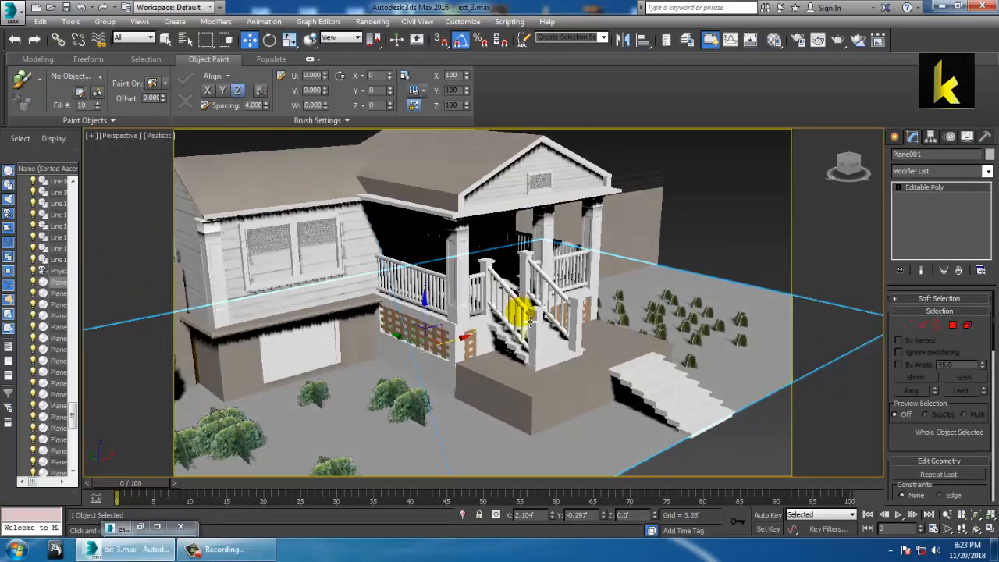
scroll(513, 313, "up", 3)
scroll(512, 312, "down", 4)
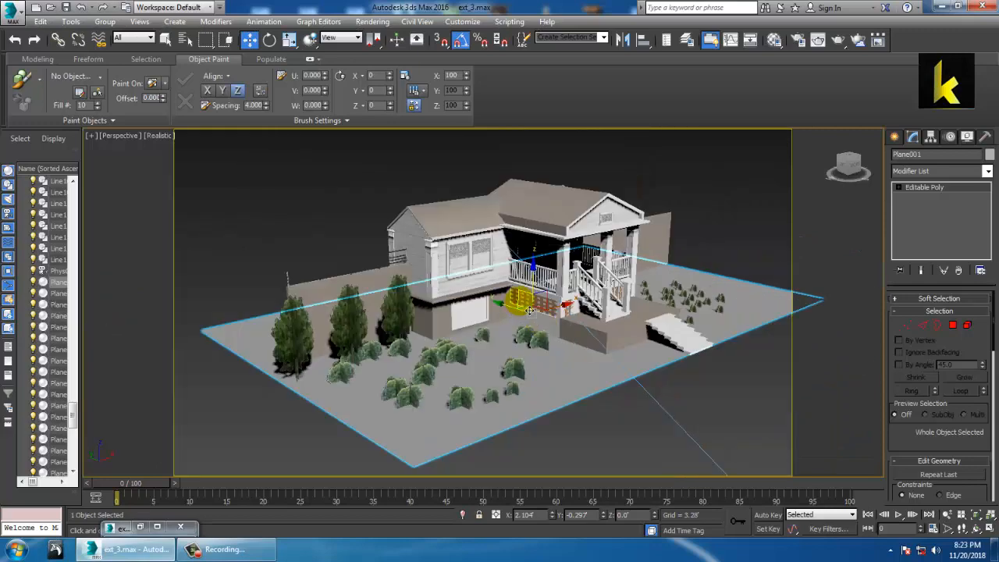
left_click(582, 382)
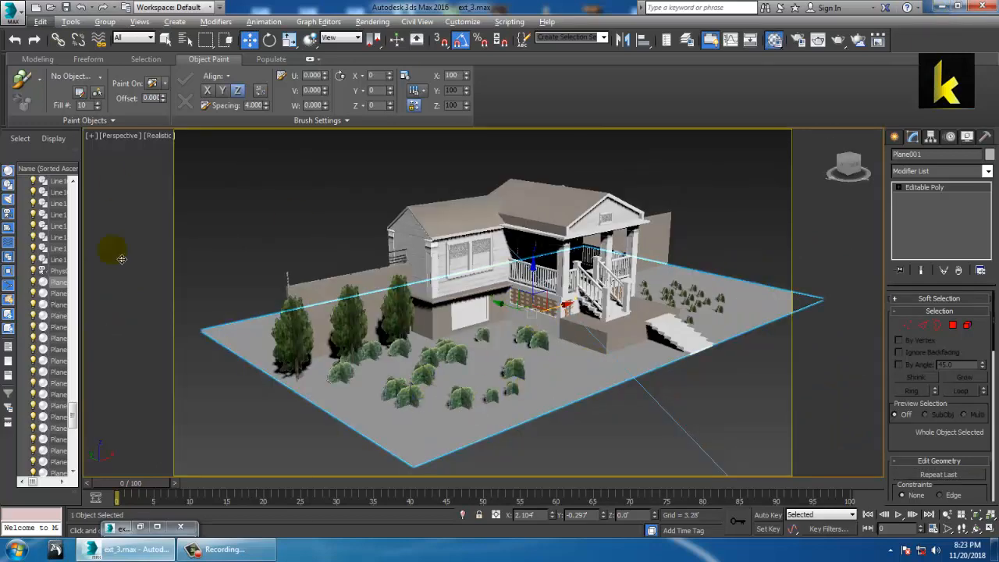
Pick the unused material slot 22 - Default and change its type to VRayMtl.
key("m")
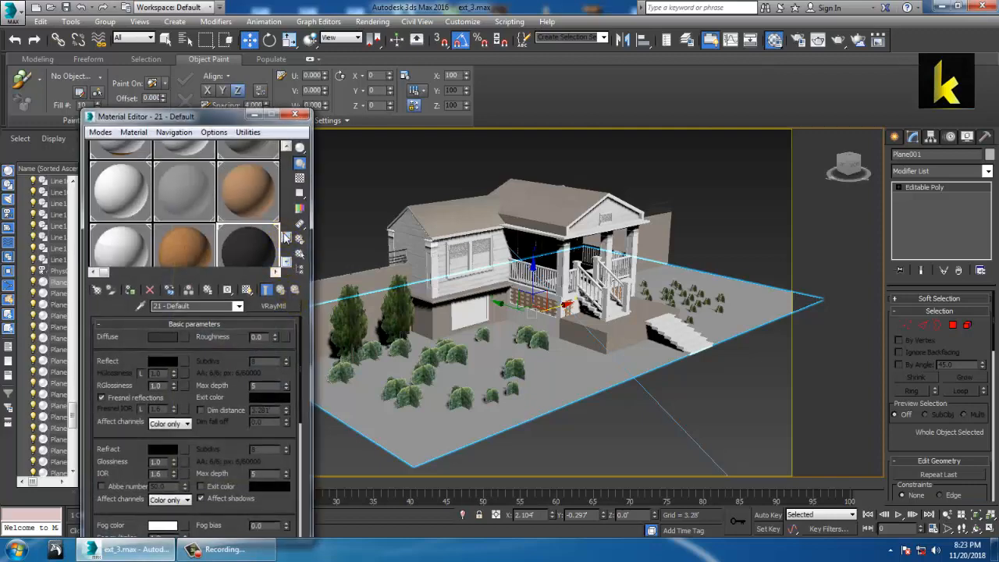
left_click_drag(285, 232, 297, 260)
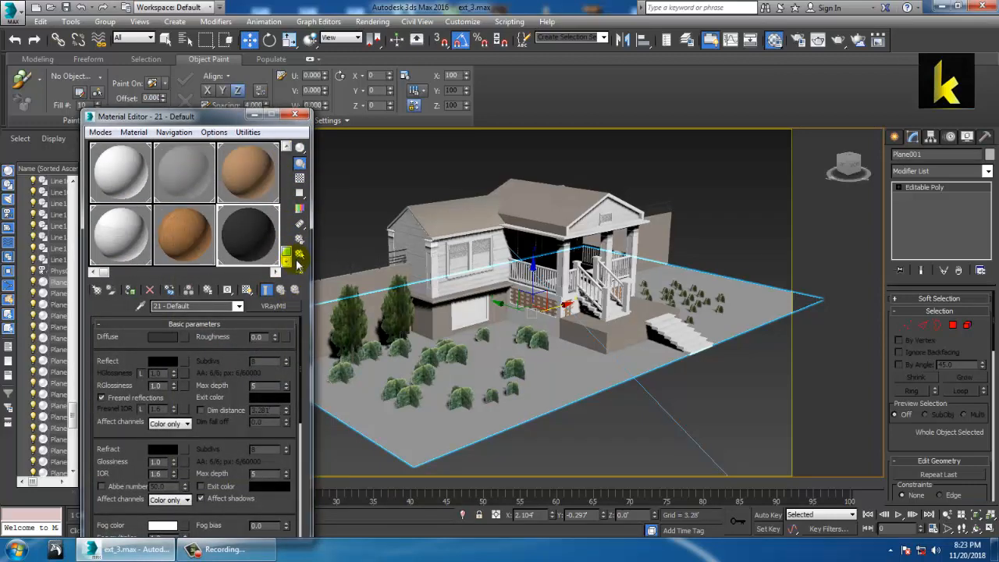
left_click(147, 180)
left_click(275, 271)
left_click(275, 271)
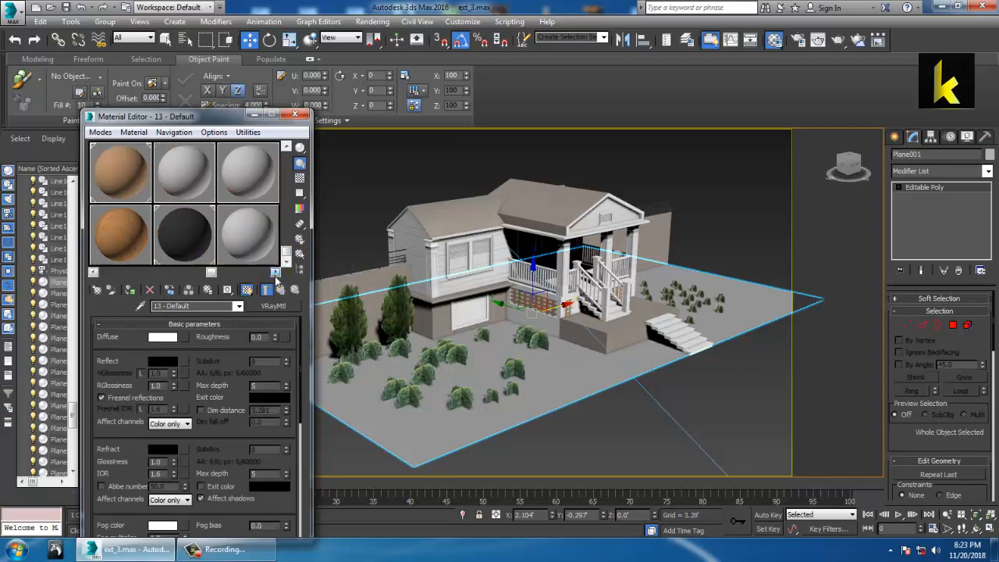
left_click(201, 242)
left_click(273, 306)
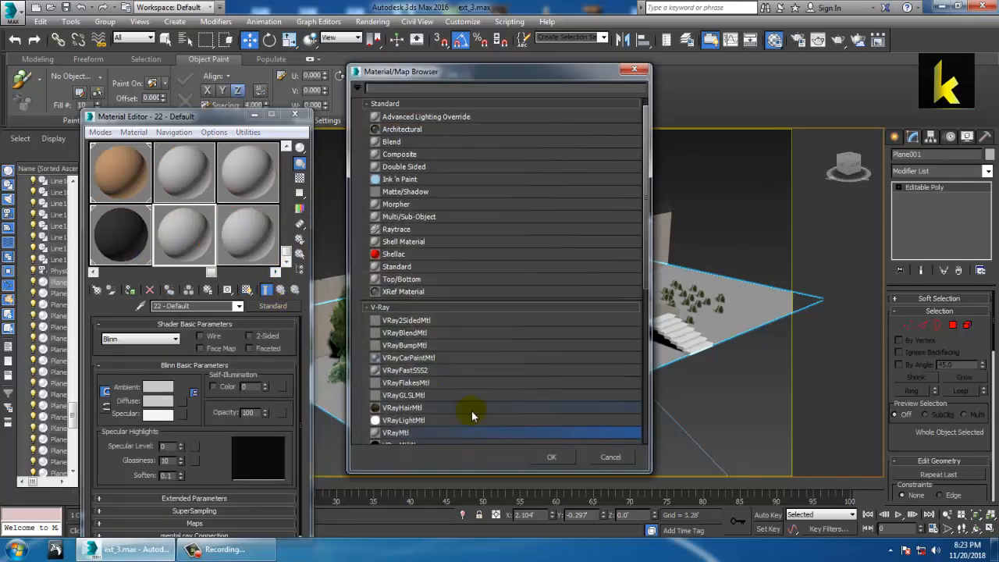
scroll(469, 419, "down", 1)
double_click(405, 419)
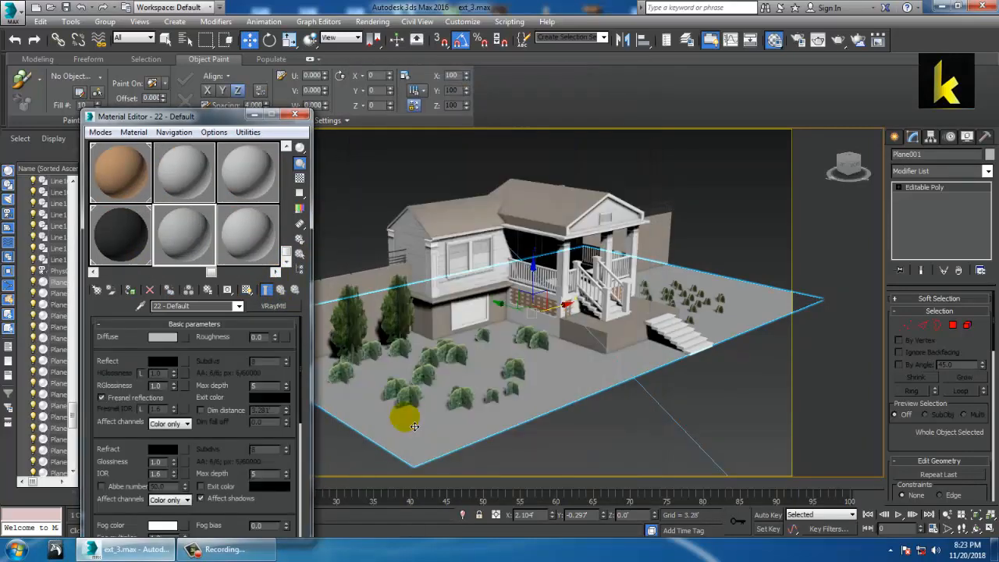
Add a Bitmap map to the material's diffuse colour and browse to the GroundCover folder in Texture lib on drive D.
left_click(185, 338)
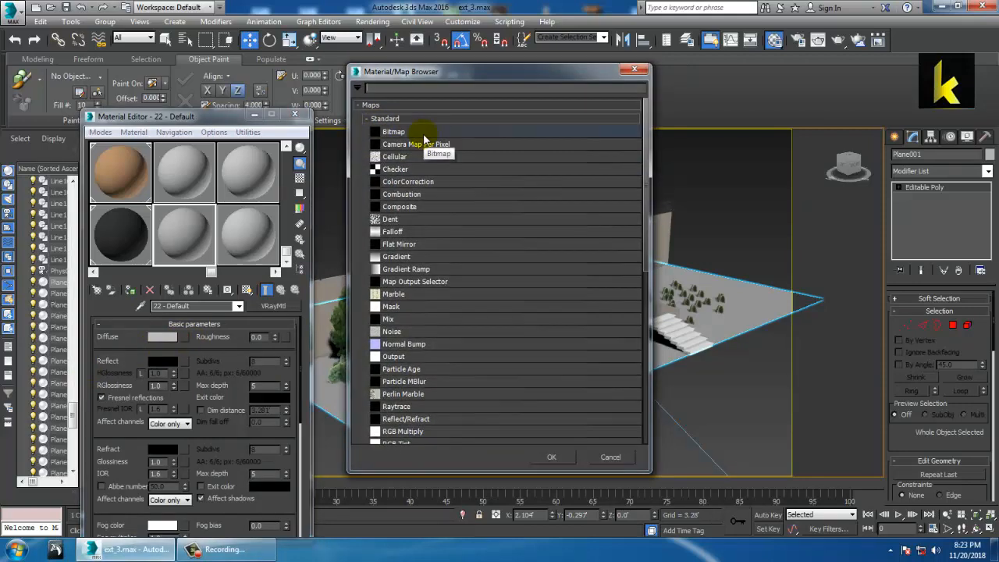
double_click(422, 133)
left_click(43, 191)
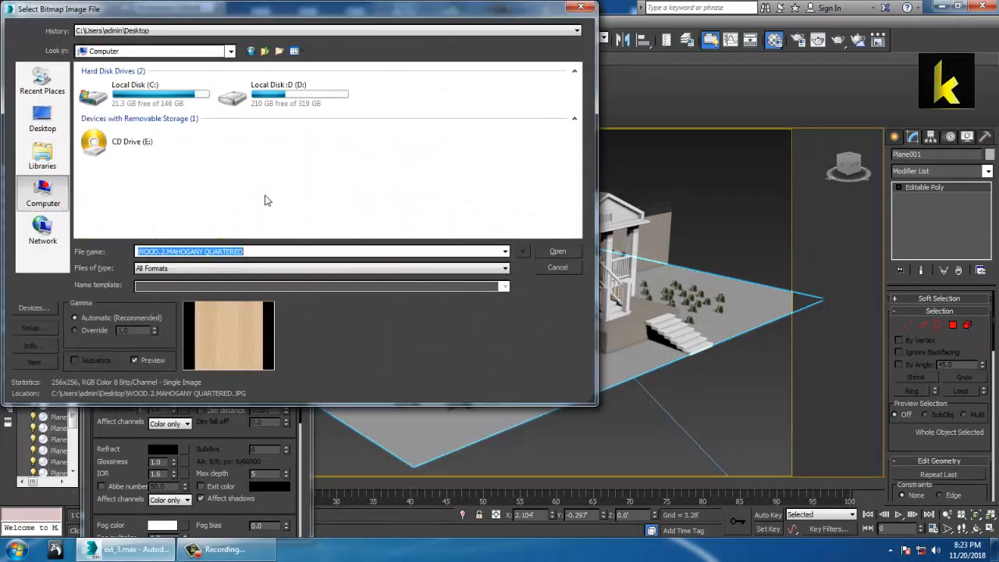
double_click(269, 92)
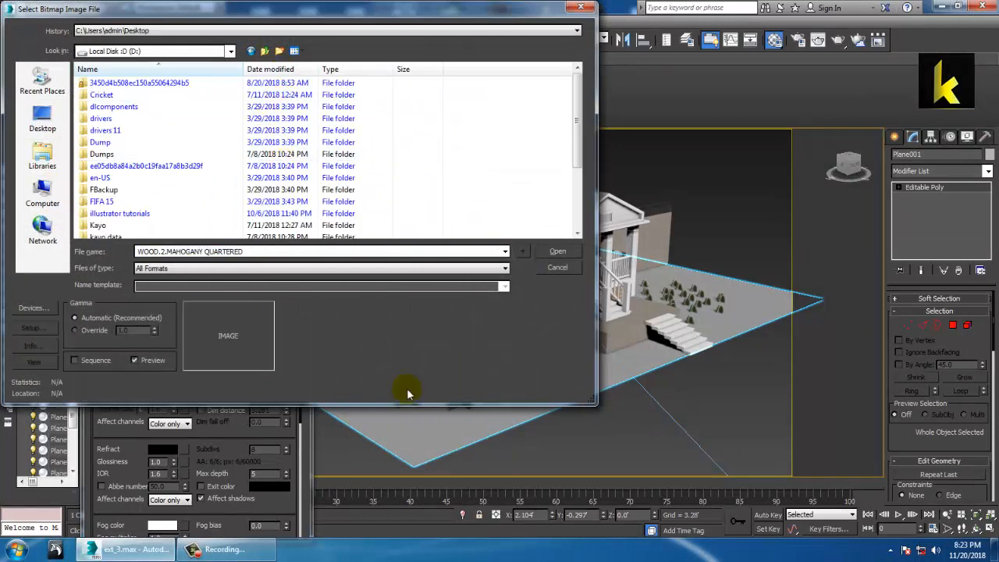
left_click(223, 550)
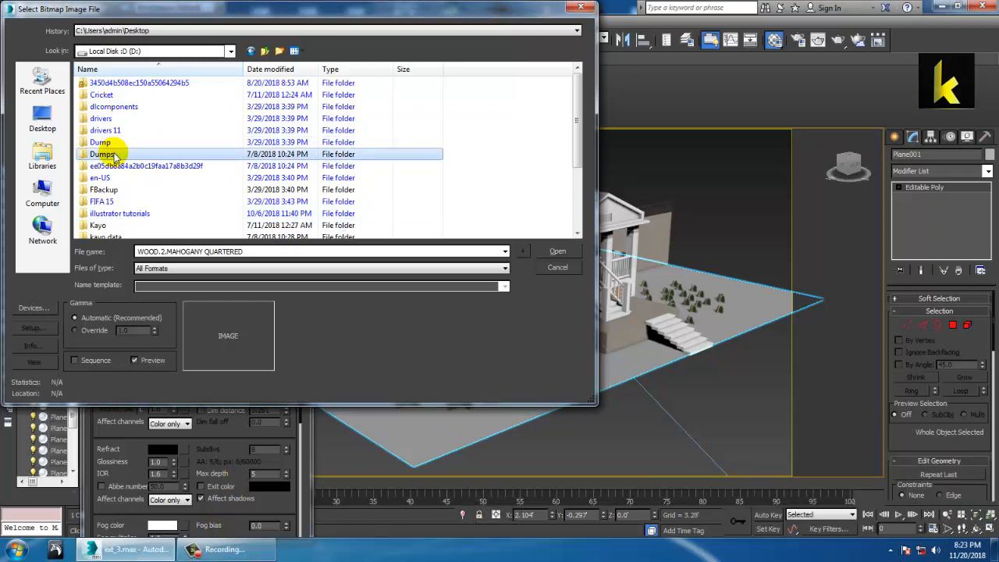
double_click(128, 226)
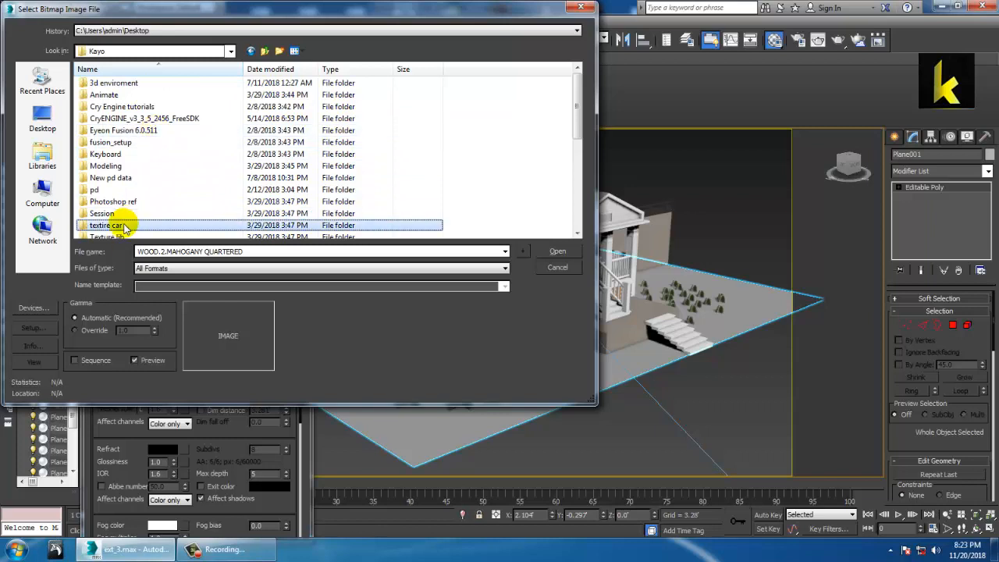
double_click(127, 226)
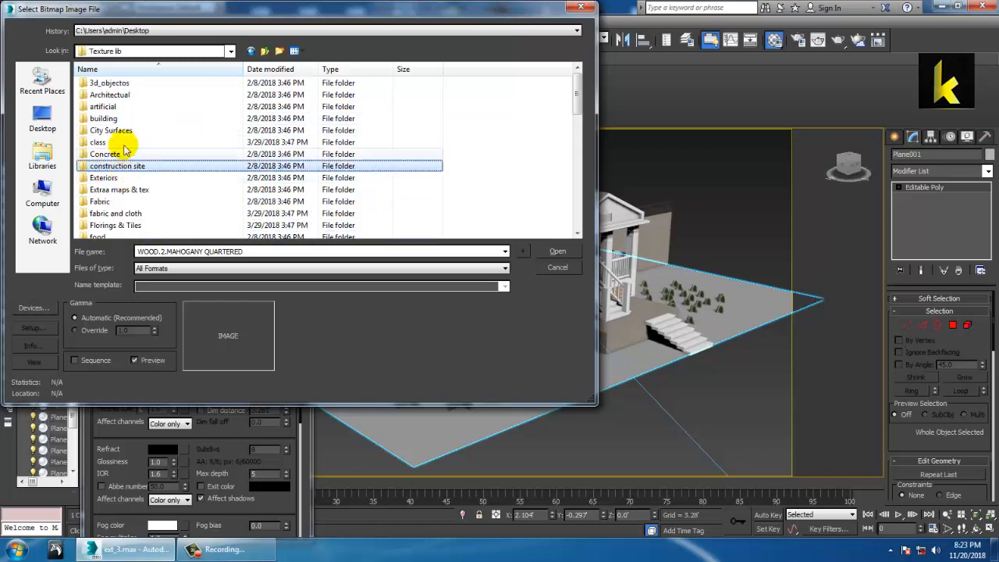
scroll(119, 132, "down", 1)
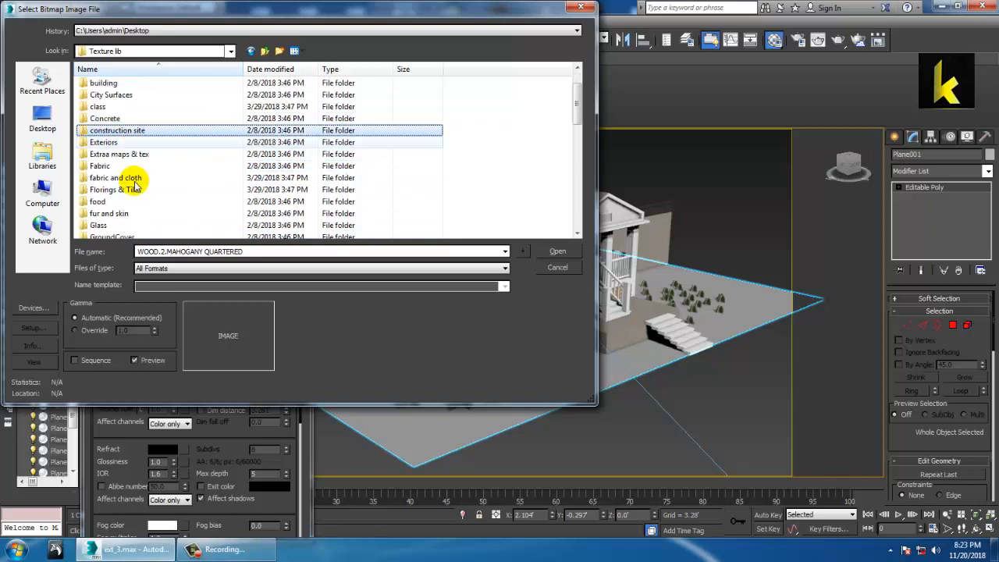
left_click(124, 237)
double_click(125, 237)
Preview the GroundCover textures full size in the photo viewer, starting from BEDPLANT, to compare them for the ground.
left_click(188, 111)
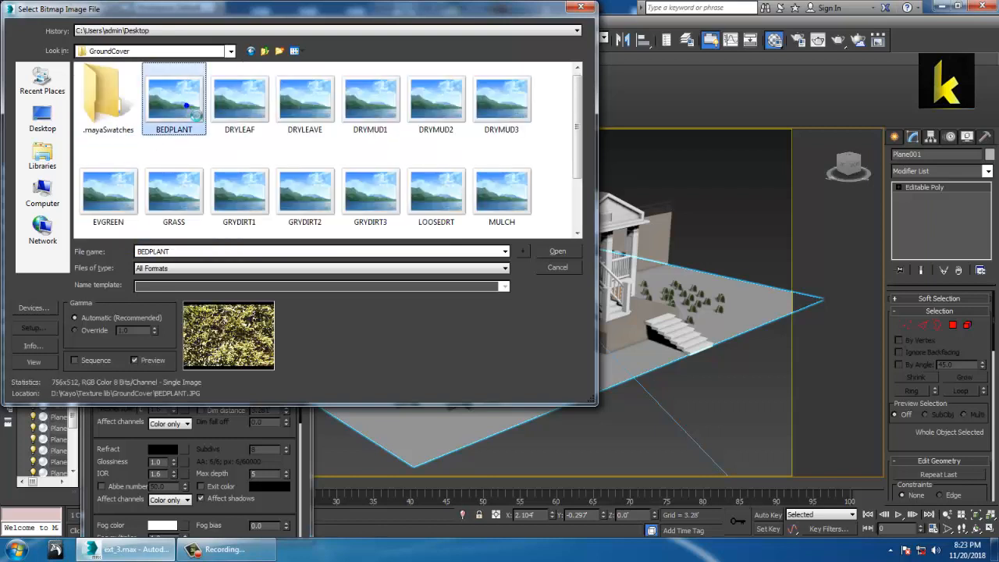
right_click(188, 107)
left_click(276, 129)
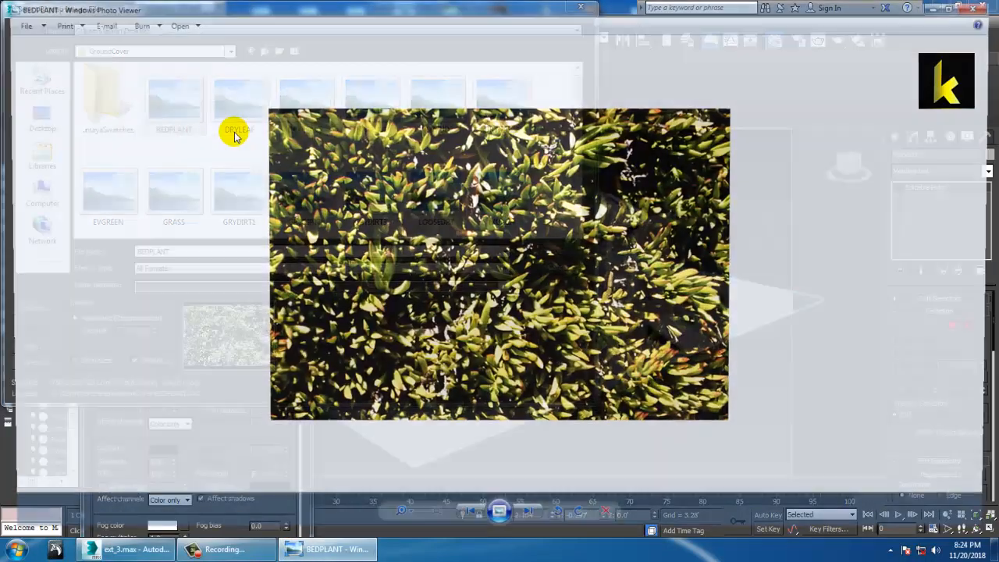
key("Right")
key("Right")
key("Right")
key("Right")
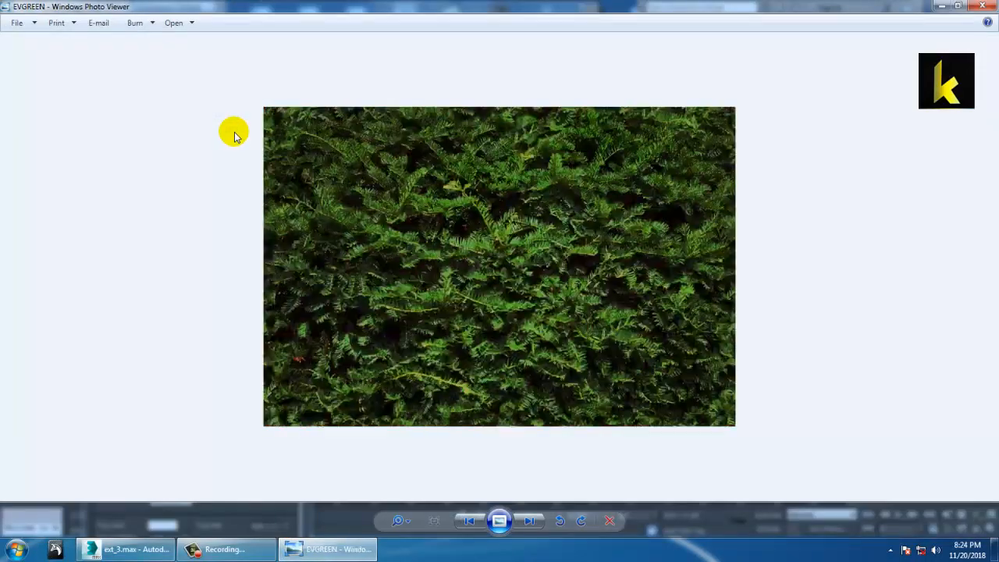
key("Right")
key("Right")
key("Right")
key("Right")
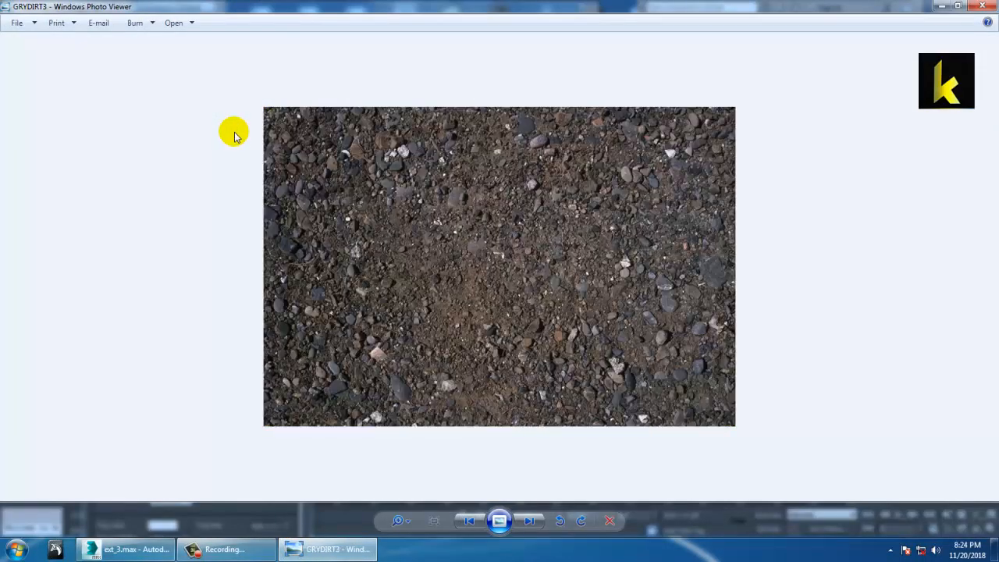
key("Left")
key("Right")
key("Right")
key("Right")
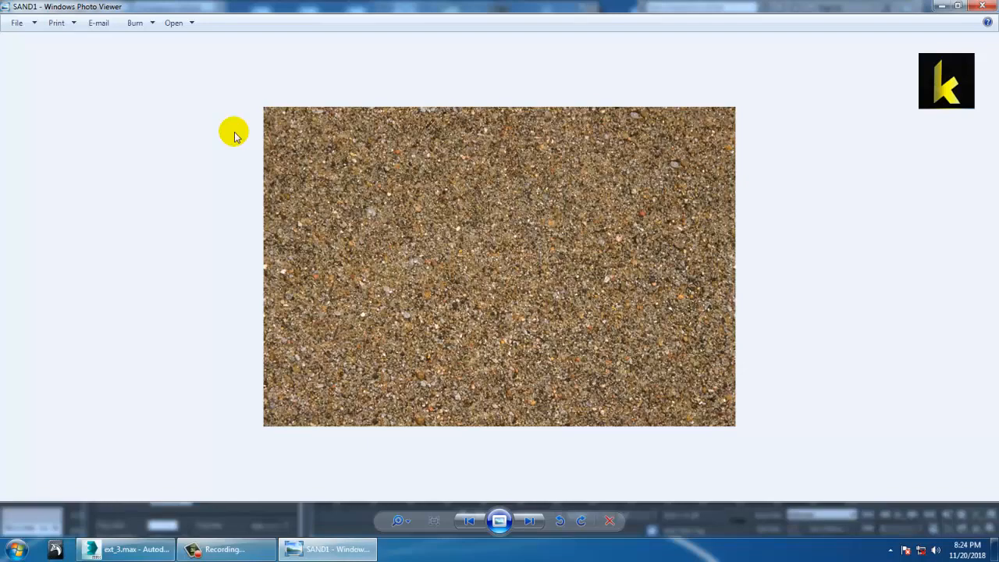
key("Right")
key("Right")
key("Right")
key("Right")
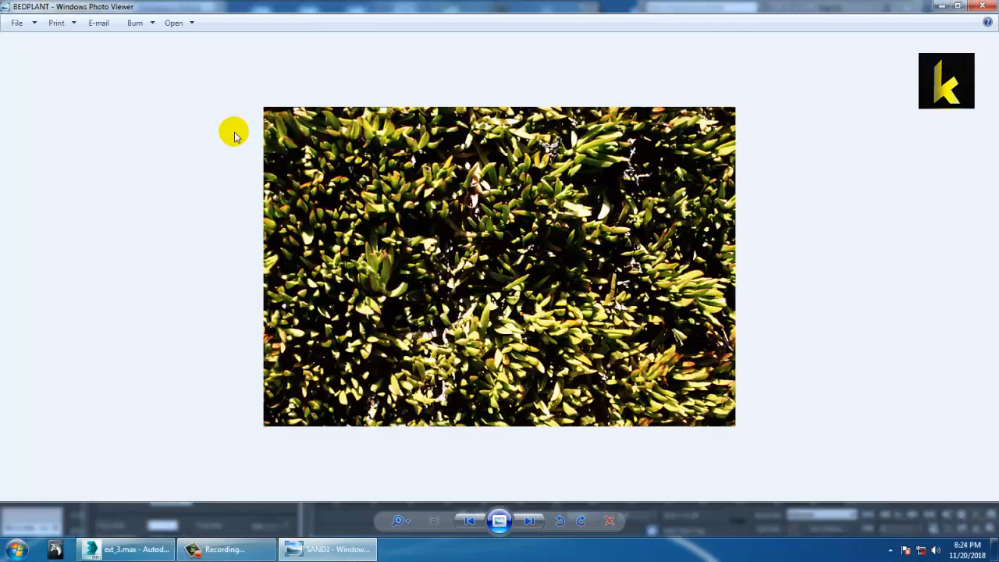
key("Right")
key("Right")
key("Right")
key("Right")
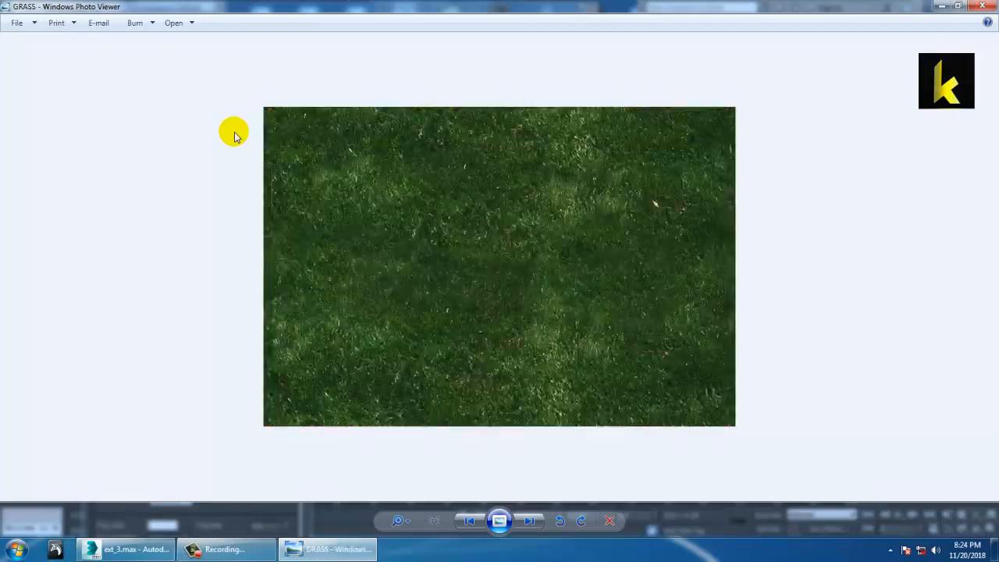
key("Right")
key("Left")
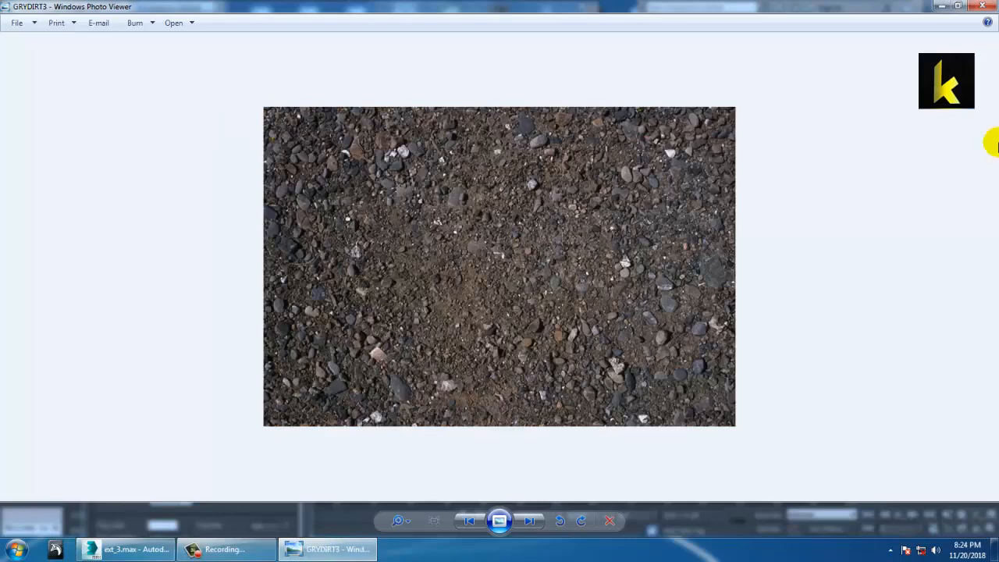
left_click(982, 5)
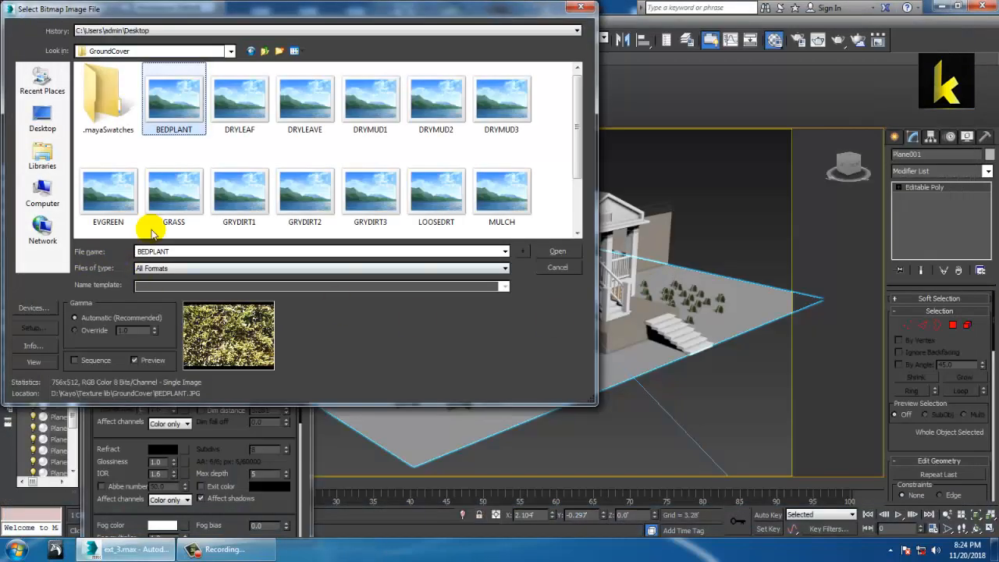
Load GRYDIRT3 as the diffuse bitmap, assign the material to the ground plane and show the texture in the viewport.
left_click(389, 206)
double_click(389, 206)
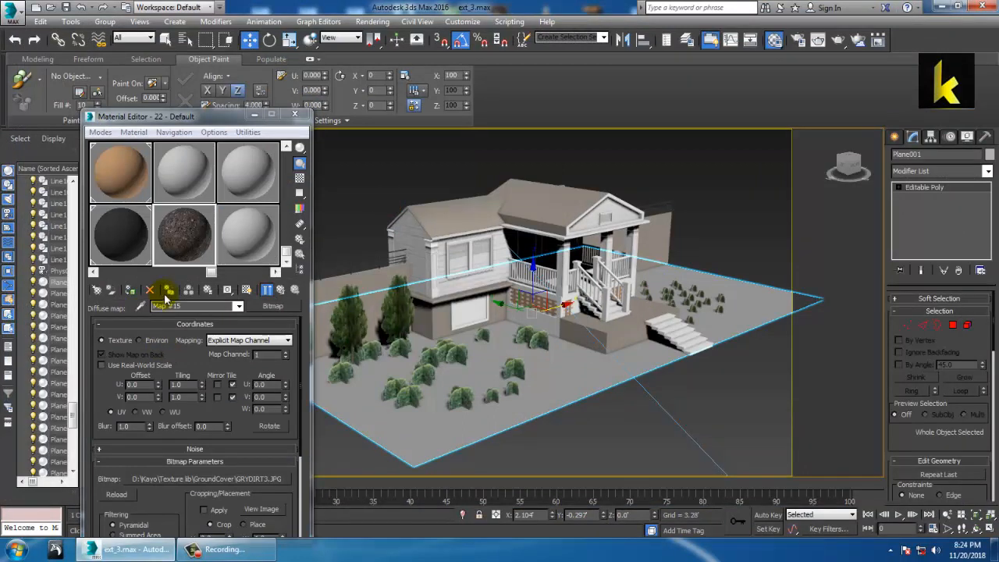
left_click(248, 291)
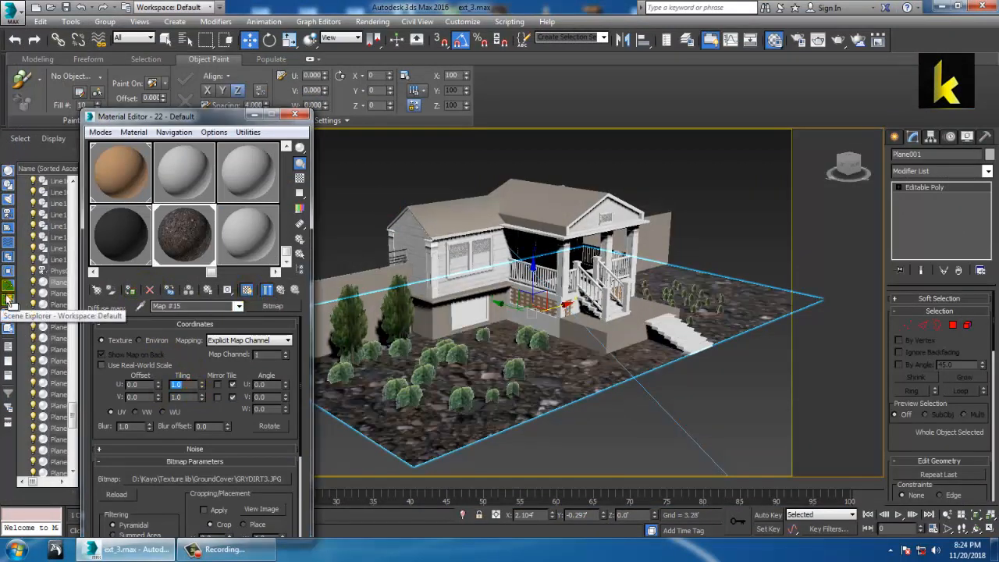
Set the dirt map's U and V tiling to 10 and inspect the texture scale on the ground.
type("10")
key("Return")
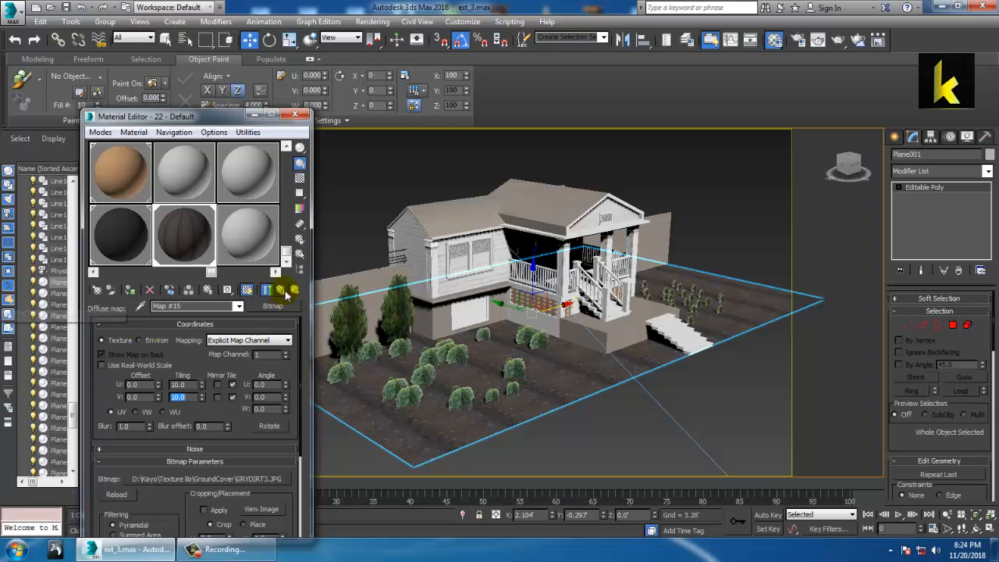
scroll(587, 389, "up", 3)
middle_click_drag(587, 390, 578, 350)
scroll(594, 375, "up", 3)
scroll(578, 350, "down", 5)
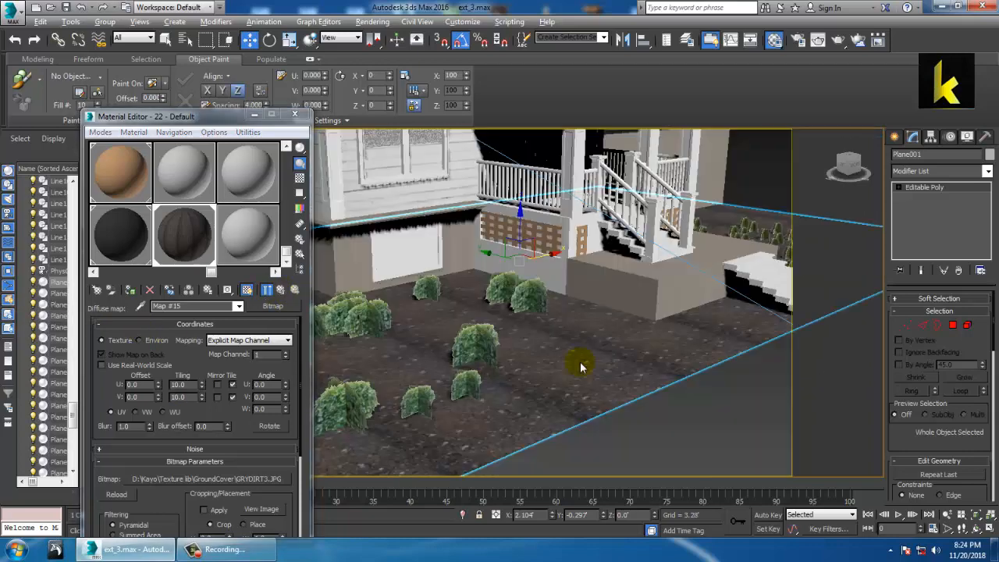
Add a UVW Map modifier to the ground plane with Box mapping, about 18.2' long and 18.7' wide.
left_click(987, 171)
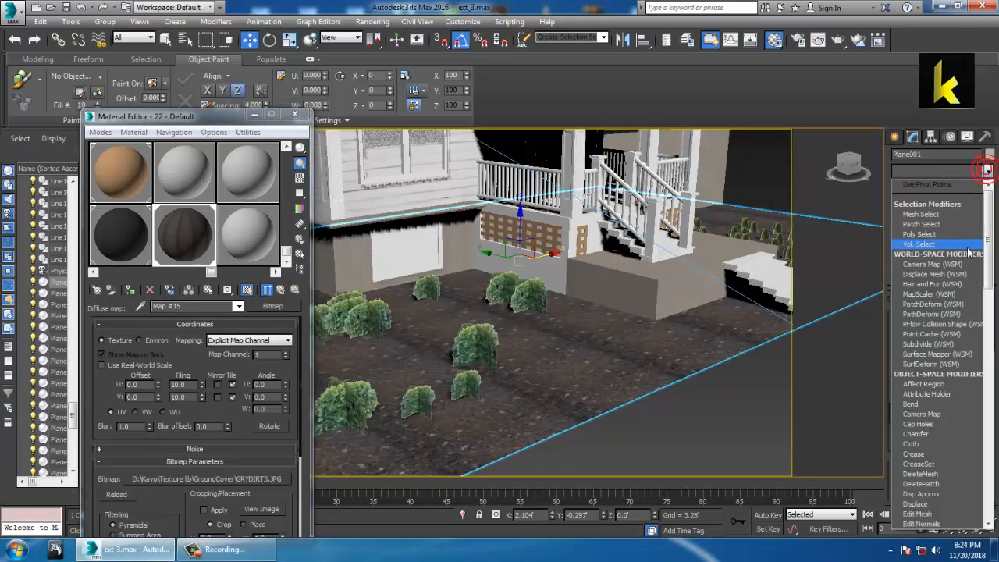
scroll(971, 253, "down", 5)
left_click(940, 414)
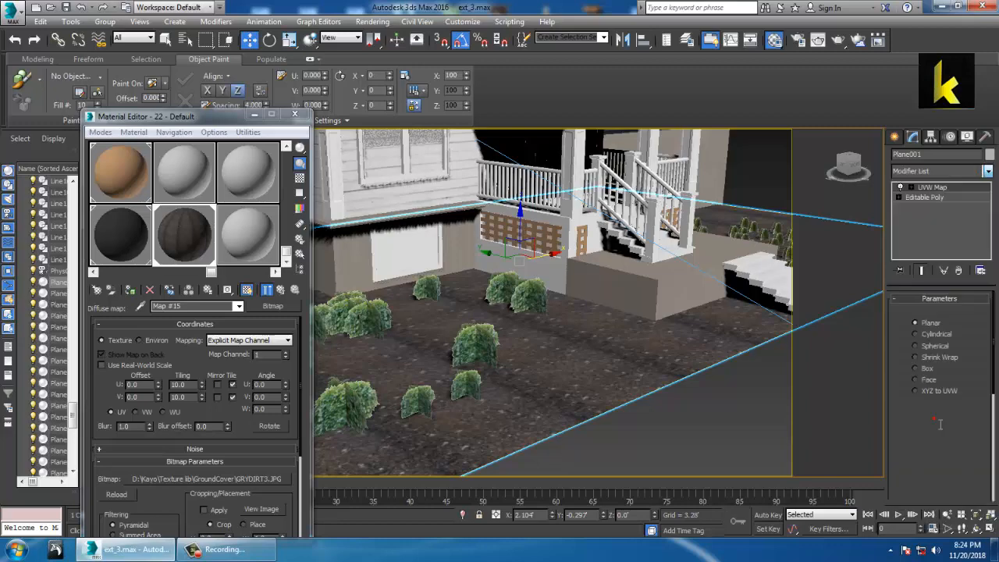
left_click(917, 368)
left_click_drag(957, 409, 969, 371)
left_click_drag(968, 424, 971, 414)
Convert the mapped ground plane to an Editable Poly, collapsing its UVW Map modifier.
scroll(709, 375, "down", 8)
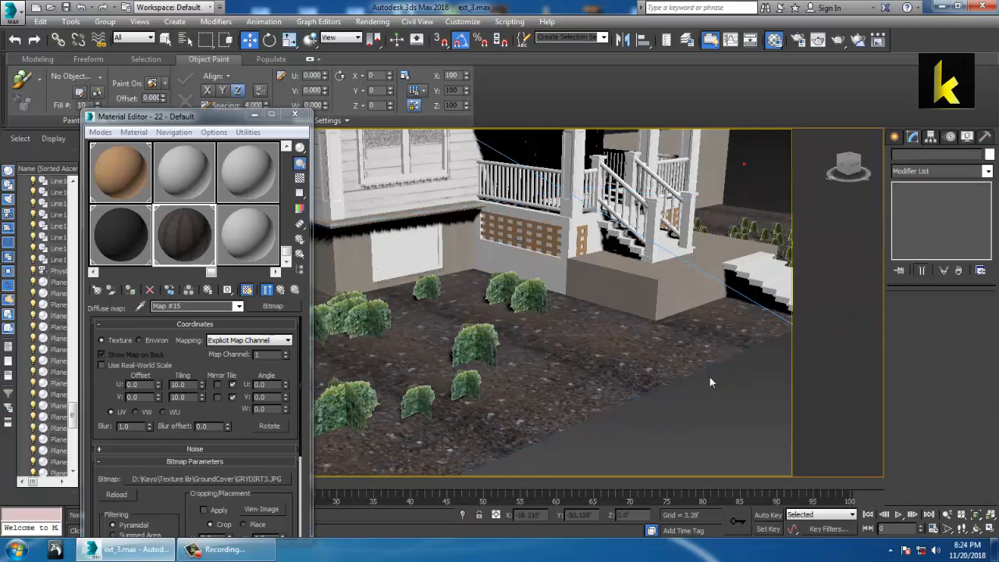
scroll(675, 355, "up", 2)
right_click(671, 343)
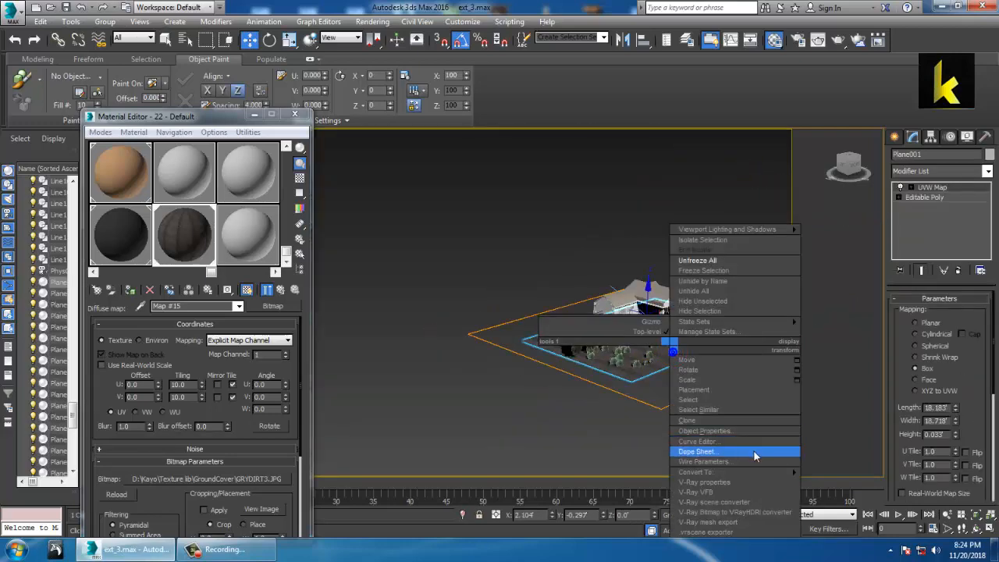
mouse_move(753, 472)
left_click(859, 483)
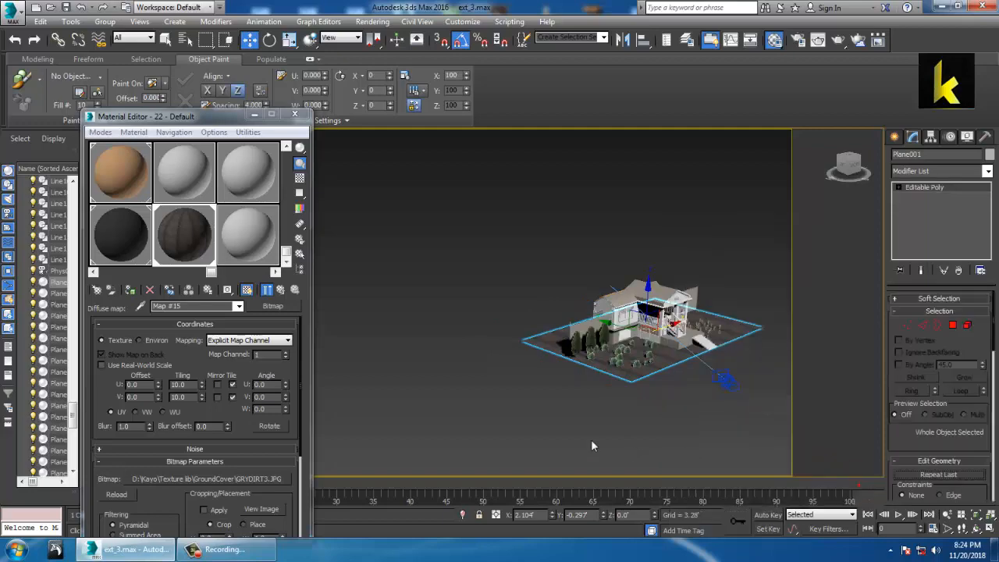
Minimize the Material Editor and switch the camera viewport to Perspective.
left_click(591, 440)
scroll(650, 379, "up", 6)
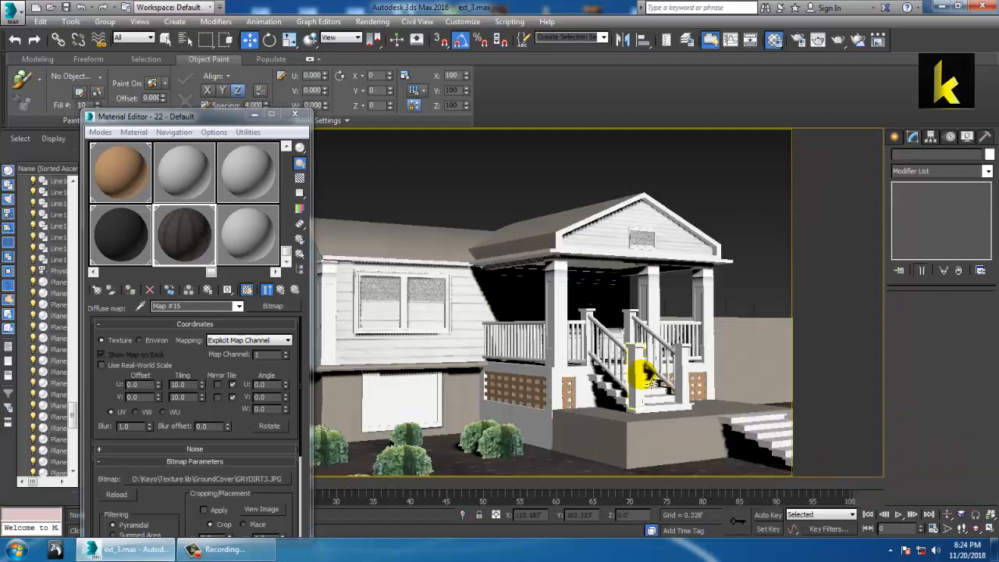
left_click(255, 114)
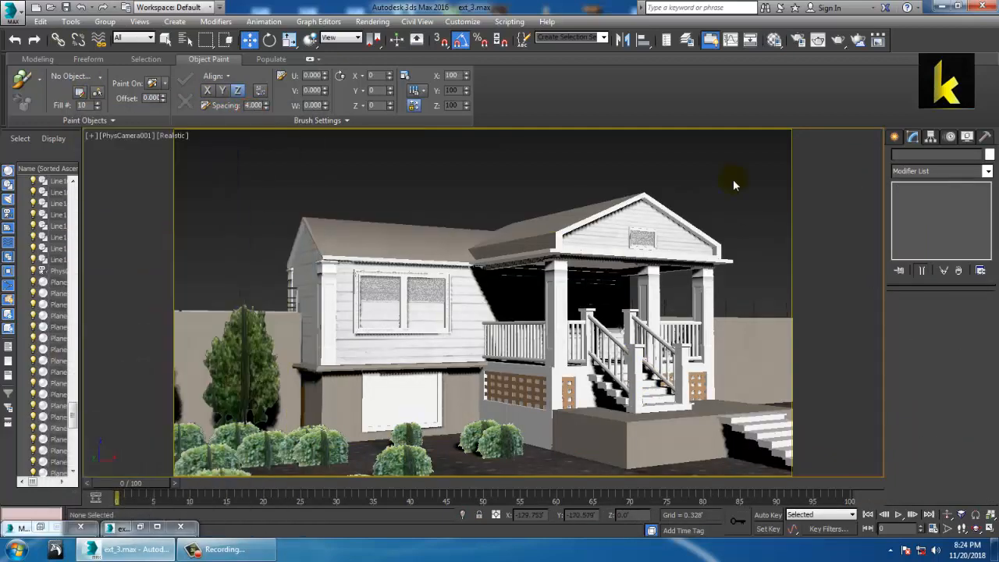
key("p")
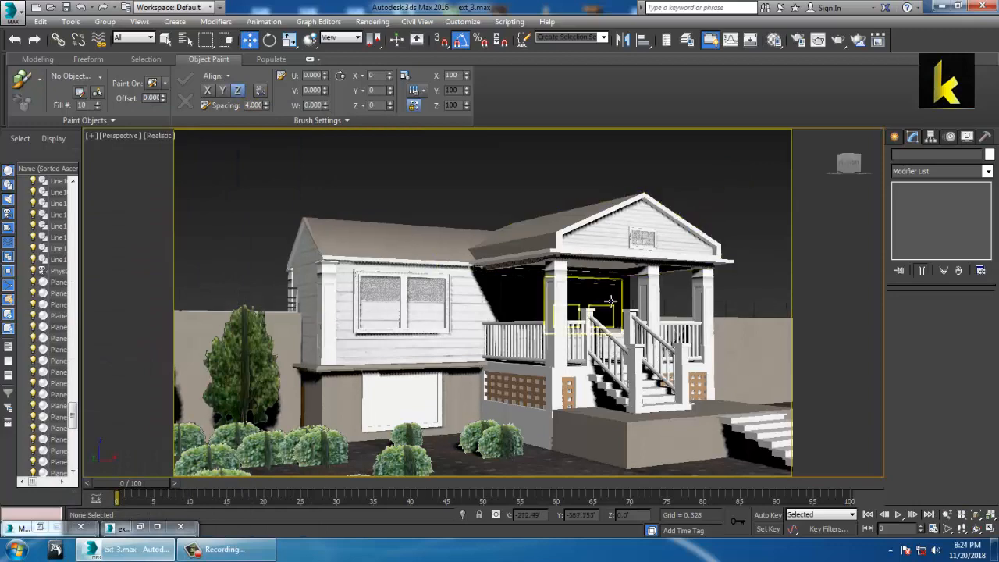
scroll(652, 357, "down", 10)
scroll(653, 357, "up", 12)
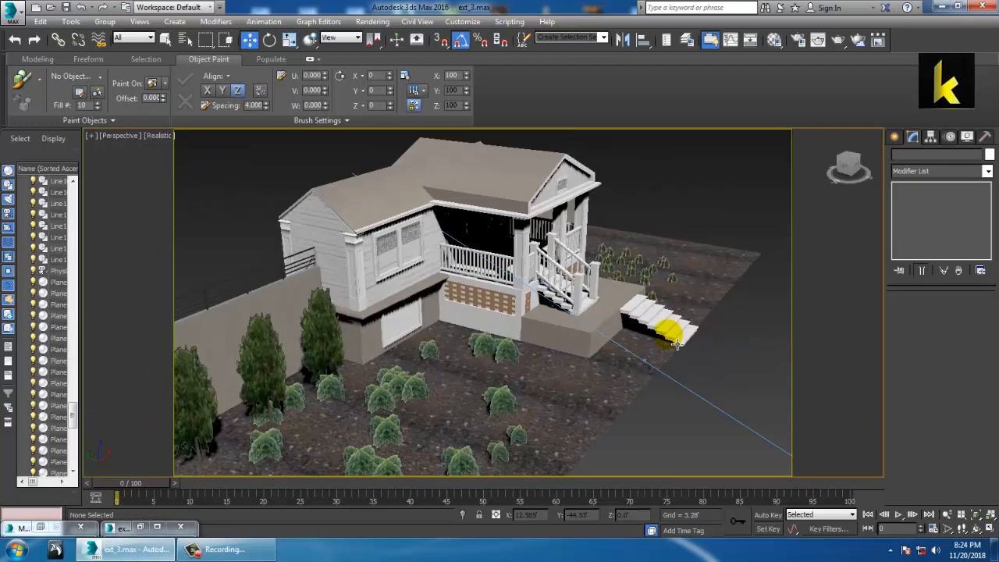
Create a V-Ray plane light in front of the house, about 56.6' half-length and 44.8' half-width.
left_click(897, 137)
left_click(929, 157)
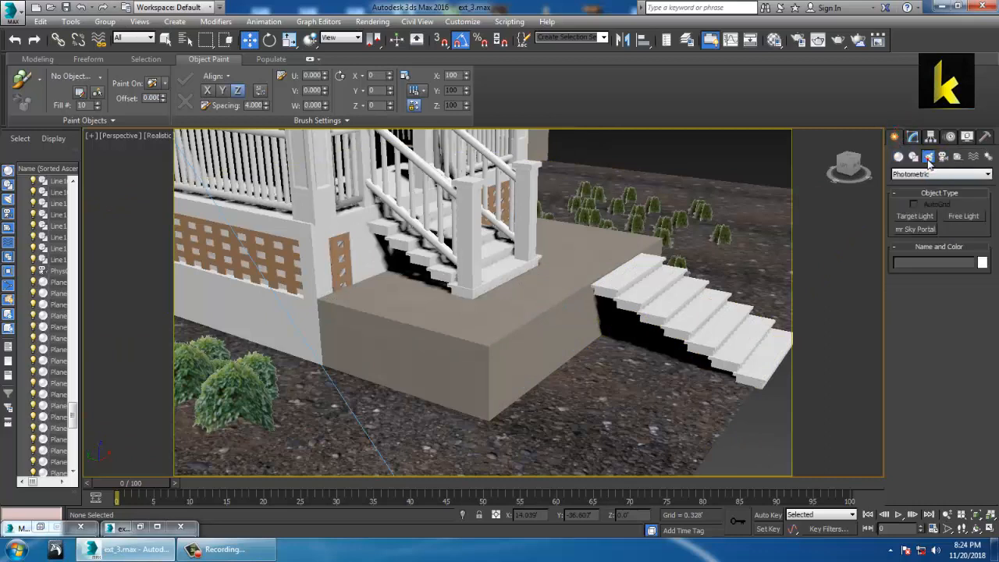
left_click(941, 178)
left_click(936, 202)
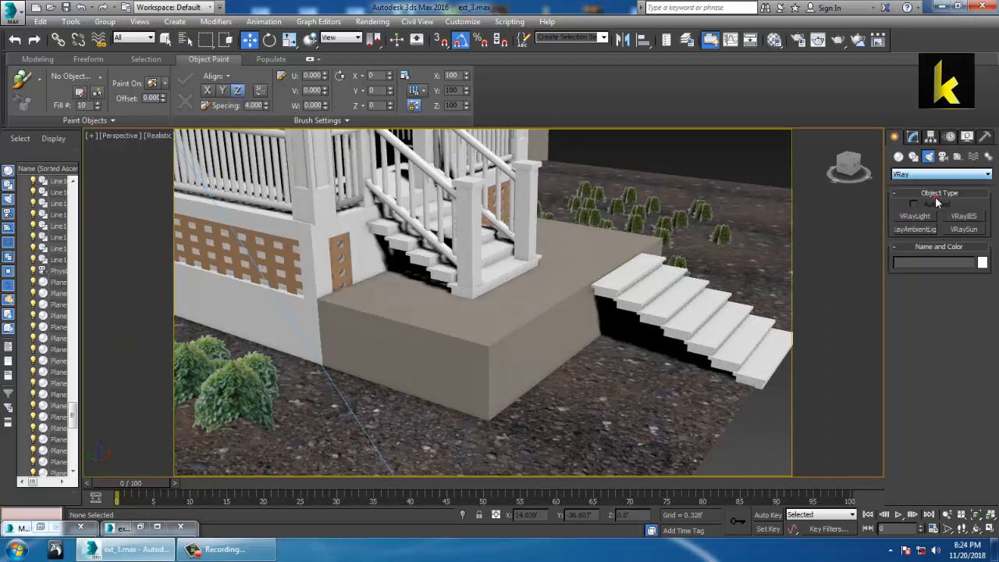
left_click(916, 220)
scroll(601, 328, "down", 5)
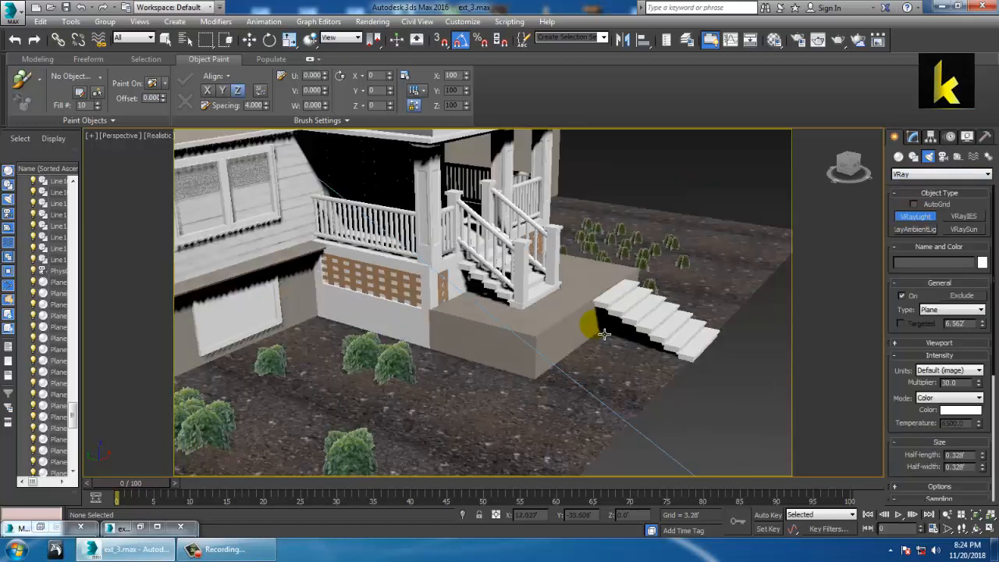
middle_click_drag(656, 326, 627, 371, "alt")
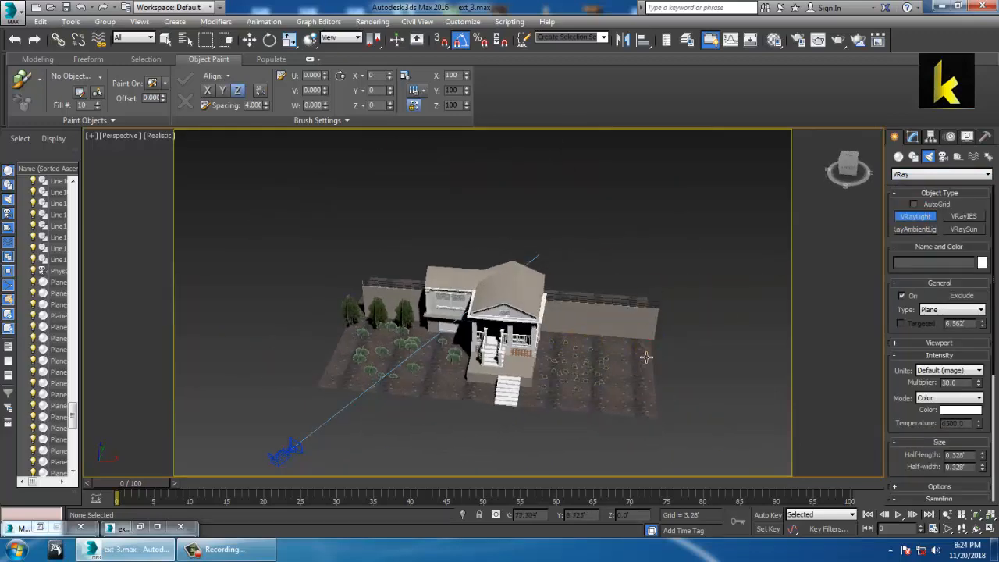
left_click_drag(416, 445, 393, 451)
right_click(393, 451)
Raise the plane light to a height of about 76.5' above the ground.
middle_click_drag(504, 306, 605, 264, "alt")
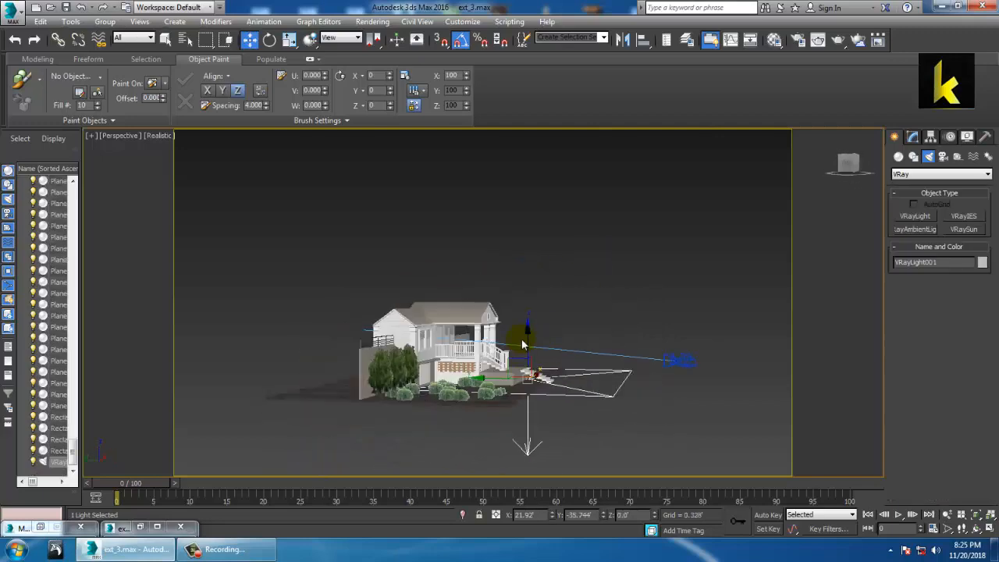
left_click_drag(529, 332, 514, 178)
middle_click_drag(566, 277, 495, 294, "alt")
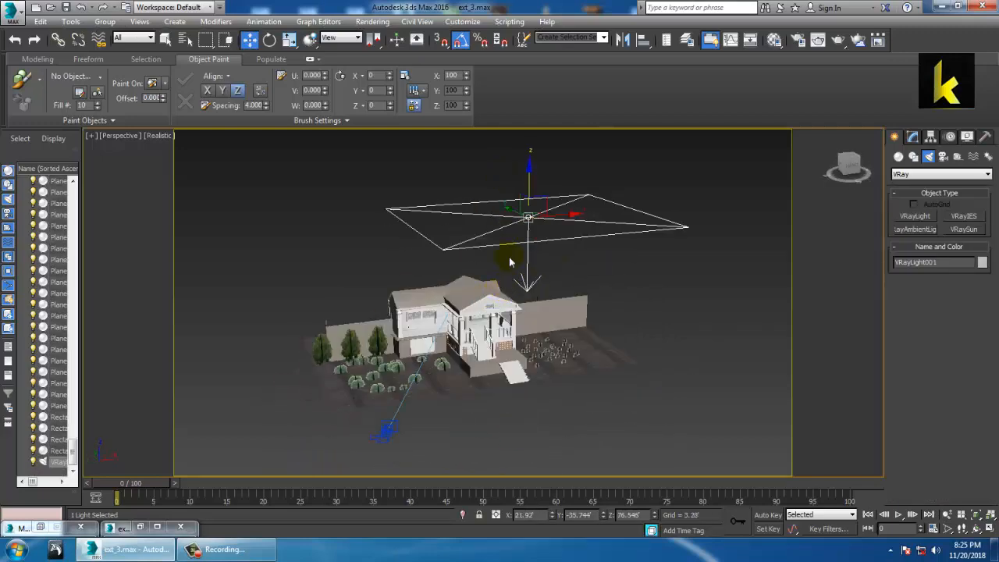
Rotate the plane light to aim down at the house and move it beyond the porch side, to about X 85'.
key("e")
left_click_drag(560, 208, 692, 219)
key("w")
key("e")
key("w")
middle_click_drag(657, 233, 662, 231, "alt")
key("e")
left_click_drag(674, 219, 726, 205)
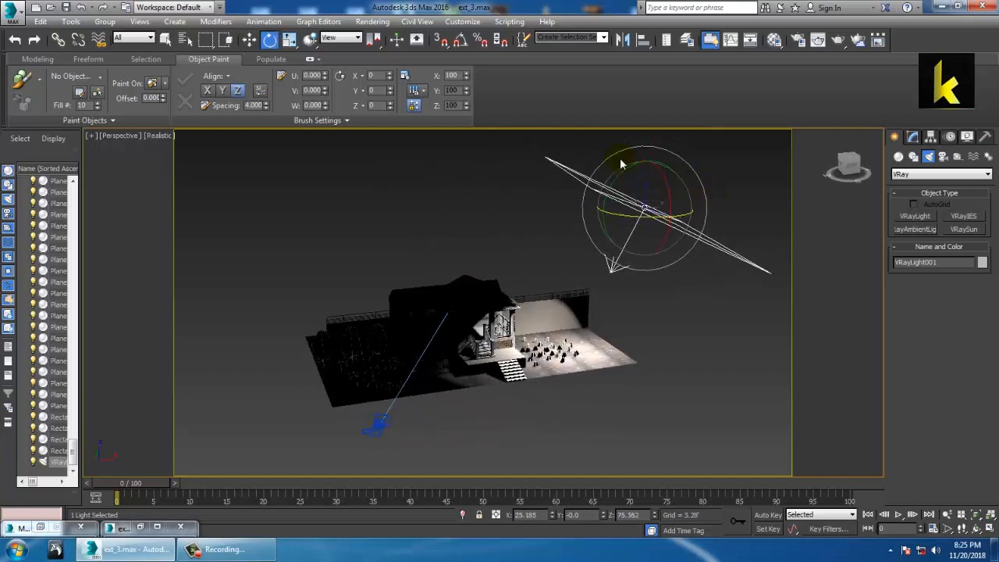
mouse_move(625, 190)
left_mouse_down()
mouse_move(642, 174)
mouse_move(635, 179)
left_mouse_up()
key("w")
scroll(546, 311, "up", 3)
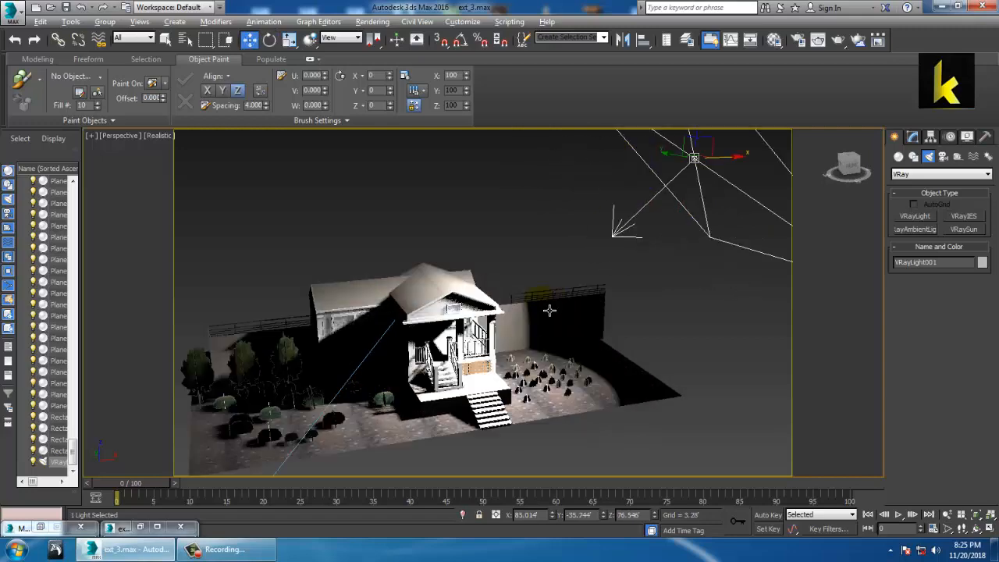
middle_click_drag(548, 310, 493, 347, "alt")
scroll(488, 316, "up", 3)
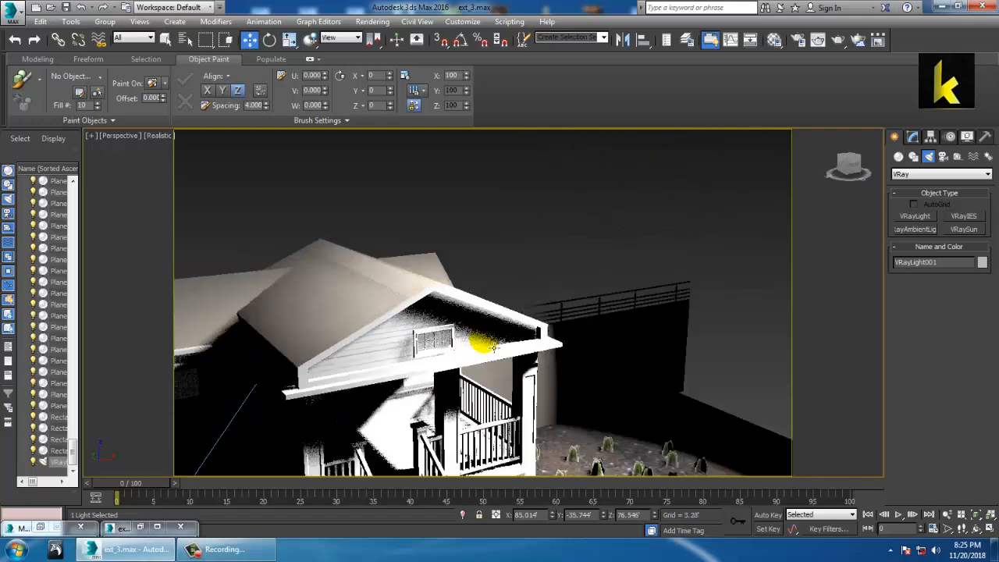
Expand the plane light's viewport options and try raising its multiplier to 34.
left_click(913, 137)
scroll(511, 351, "down", 5)
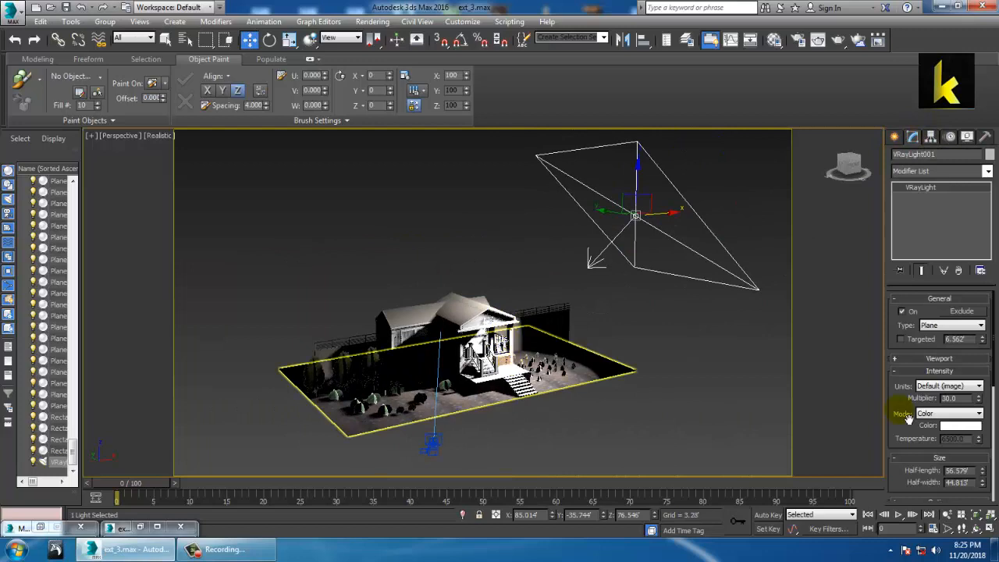
left_click(939, 359)
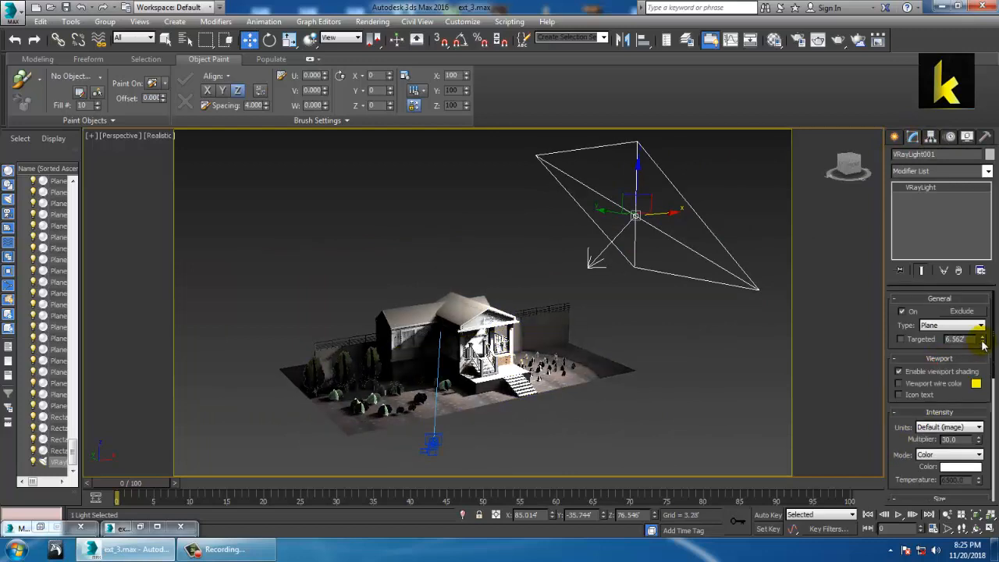
mouse_move(983, 345)
left_mouse_down()
mouse_move(981, 328)
mouse_move(993, 367)
mouse_move(991, 353)
left_mouse_up()
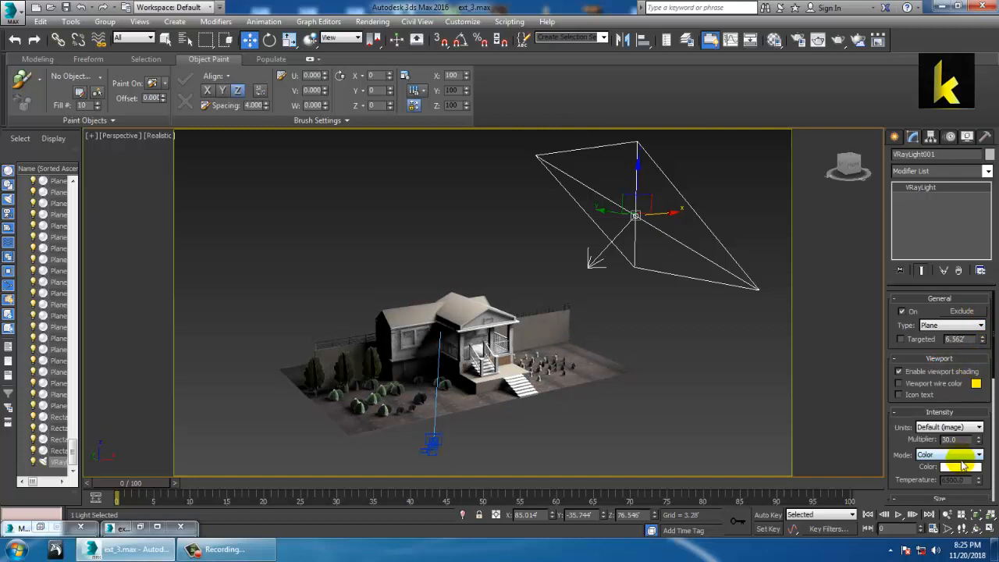
left_click_drag(978, 440, 991, 445)
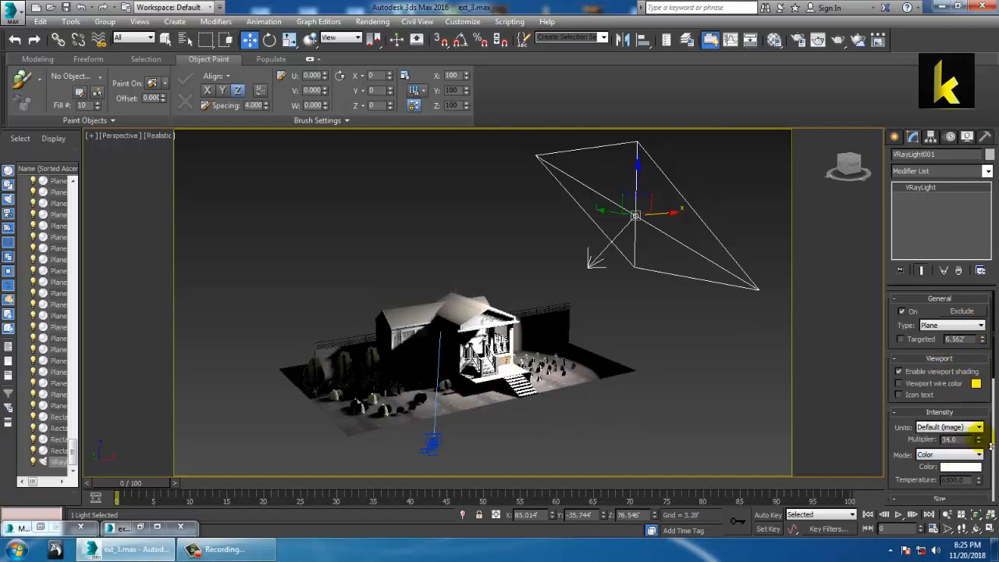
Tint the plane light's color to a pale, warm off-white.
left_click(960, 469)
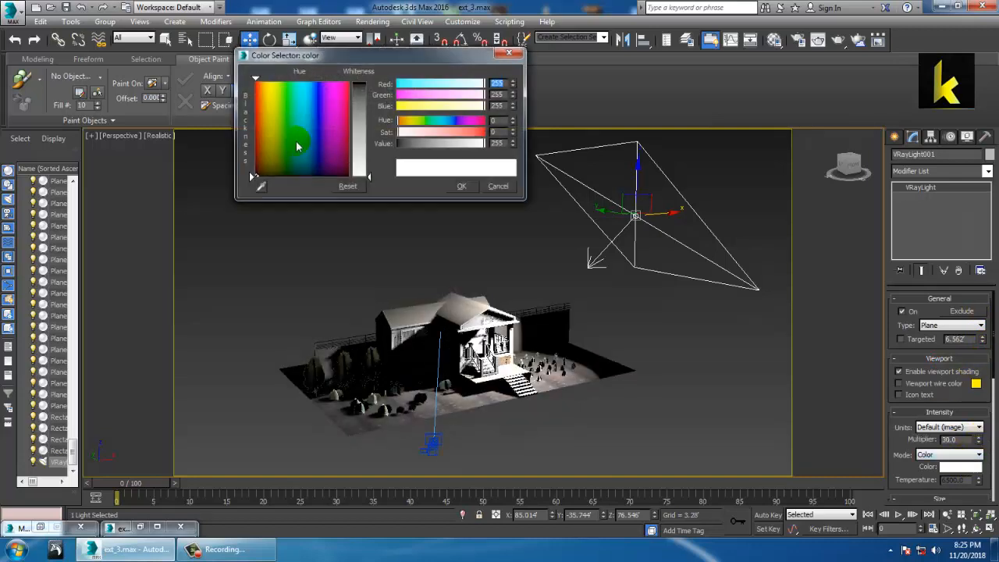
left_click_drag(266, 128, 264, 124)
left_click(361, 141)
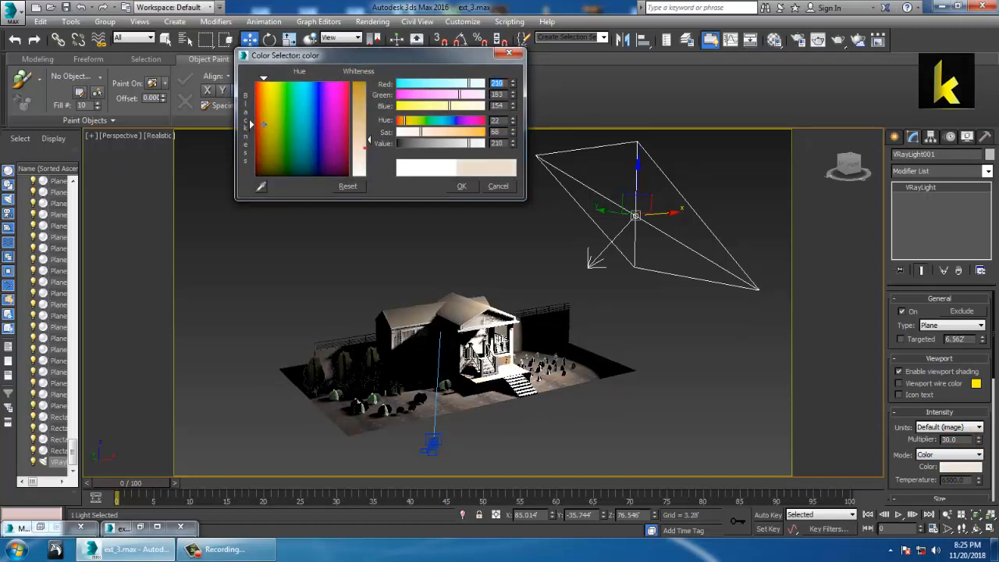
left_click_drag(361, 152, 361, 168)
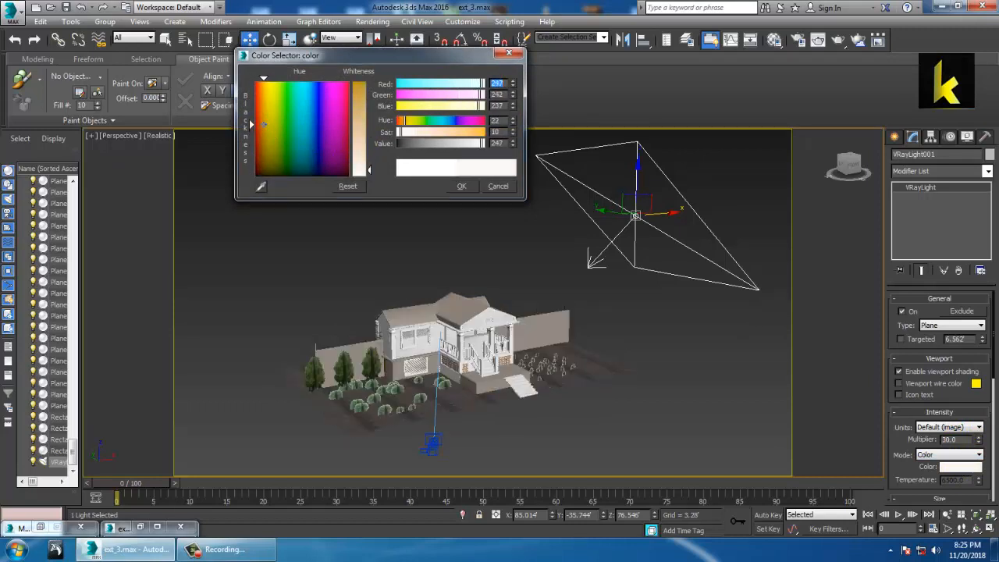
left_click_drag(267, 105, 266, 88)
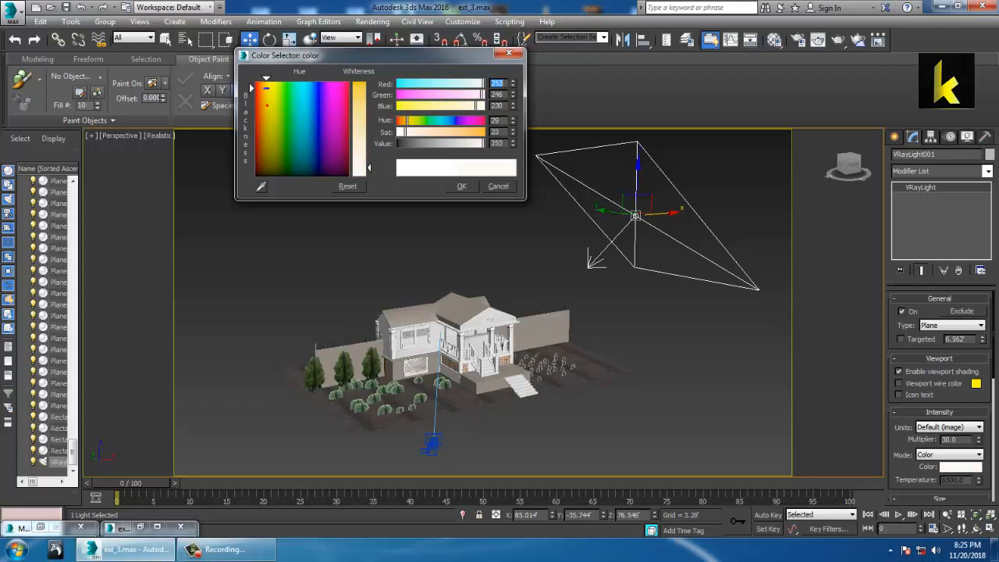
left_click_drag(376, 138, 364, 143)
left_click(462, 187)
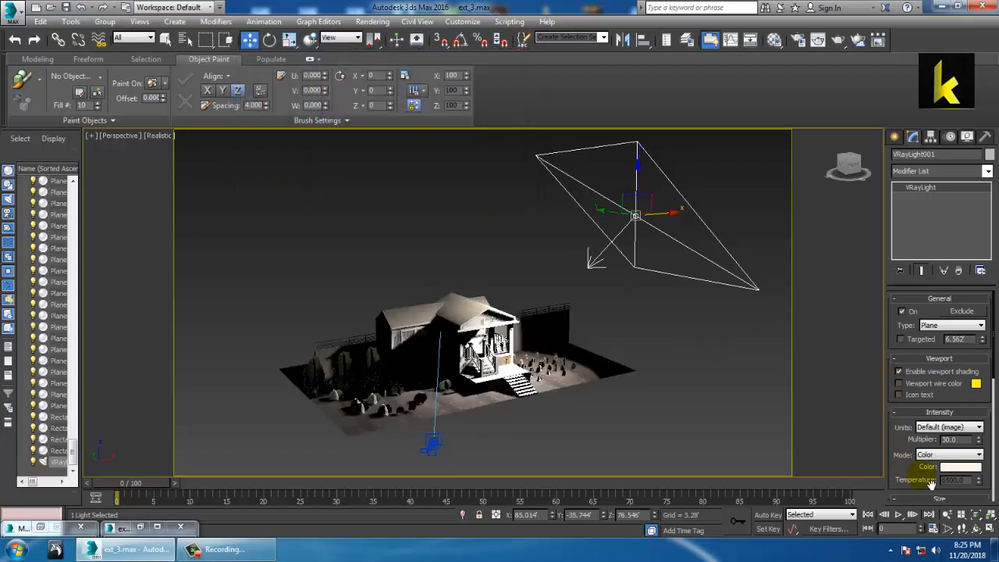
Enlarge the plane light to a half-length of about 126.7' and set its multiplier to 3.
left_click_drag(931, 484, 903, 357)
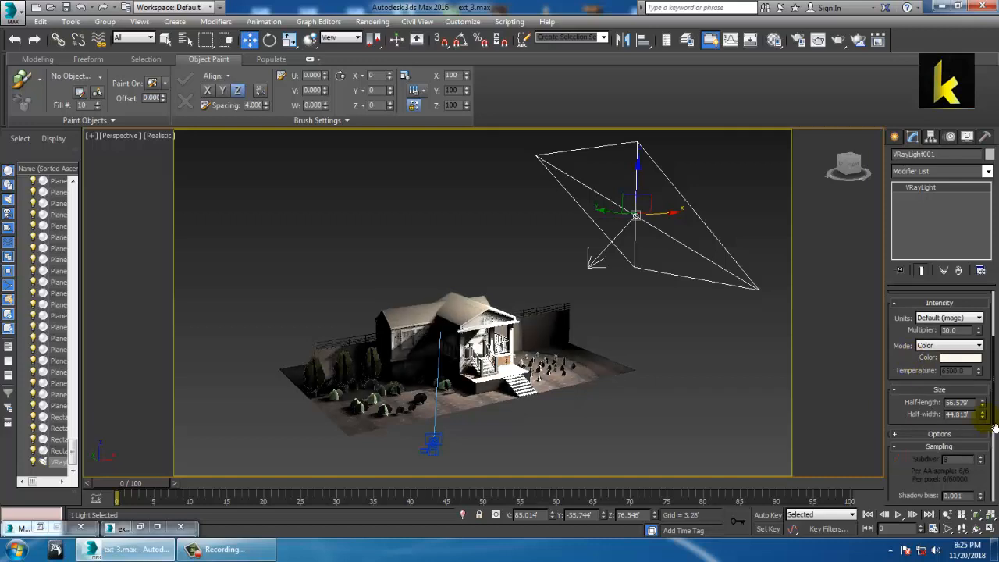
left_click_drag(995, 428, 986, 415)
left_click_drag(981, 361, 982, 367)
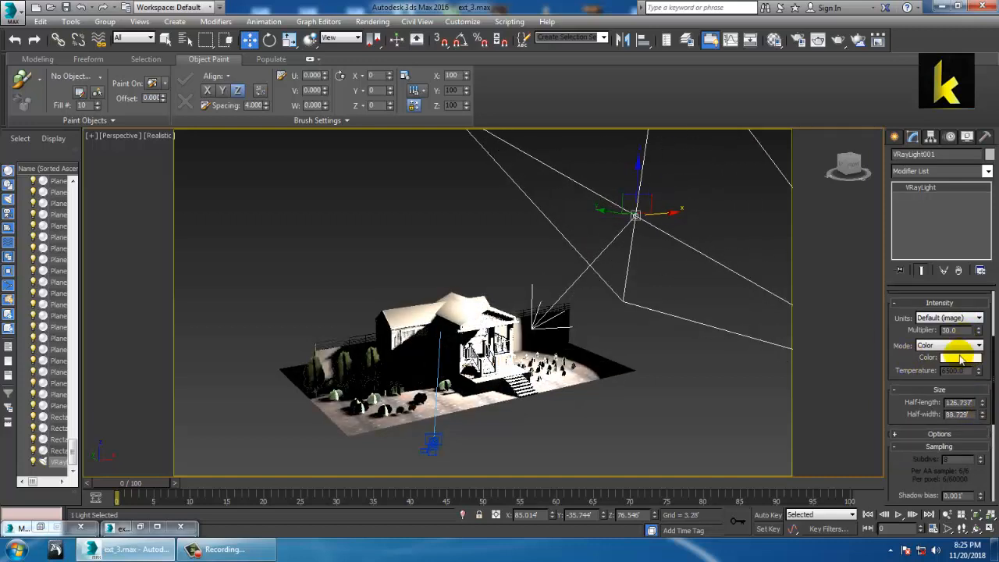
left_click_drag(979, 332, 994, 383)
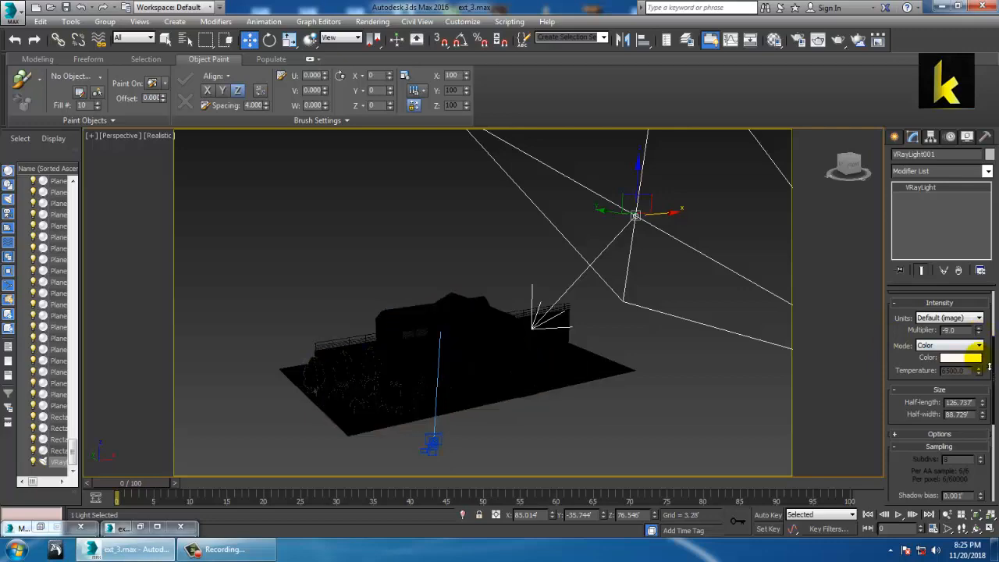
type("3")
key("Return")
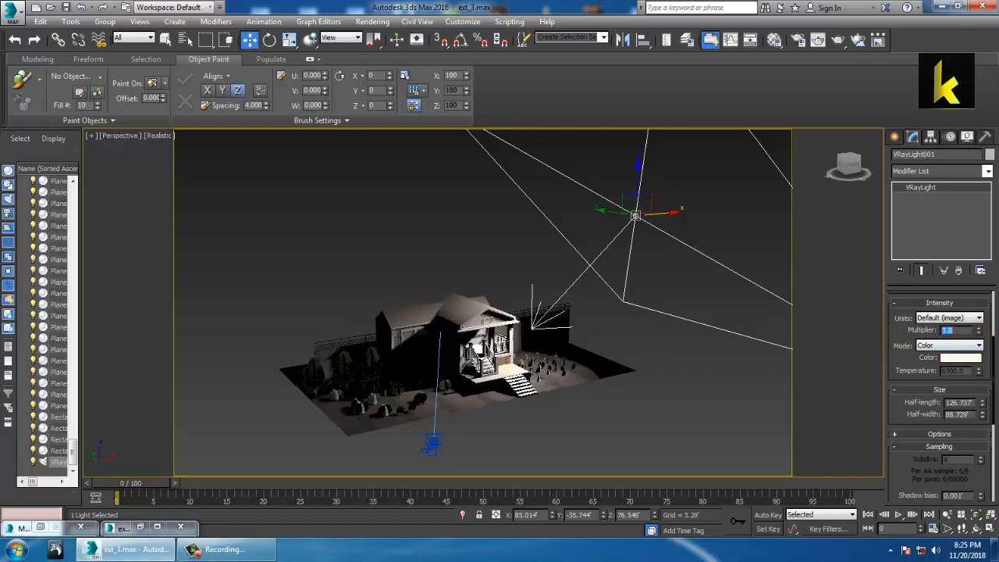
Frame the front porch and steps, run a V-Ray test render of the lighting and close the frame buffer.
mouse_move(498, 354)
middle_mouse_down("alt")
mouse_move(537, 303)
mouse_move(496, 354)
middle_mouse_up("alt")
middle_click_drag(585, 356, 518, 356)
scroll(518, 356, "up", 2)
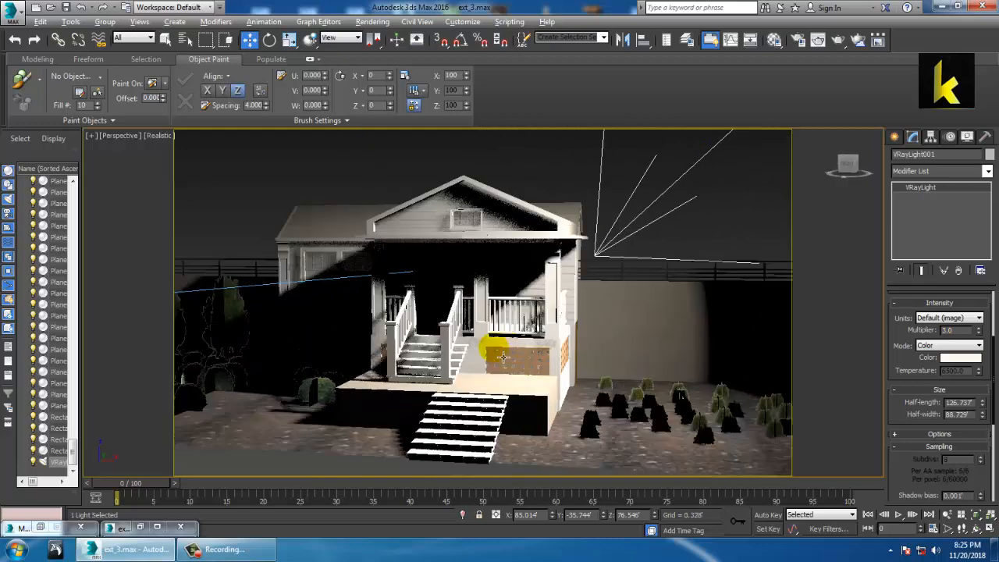
scroll(520, 356, "up", 2)
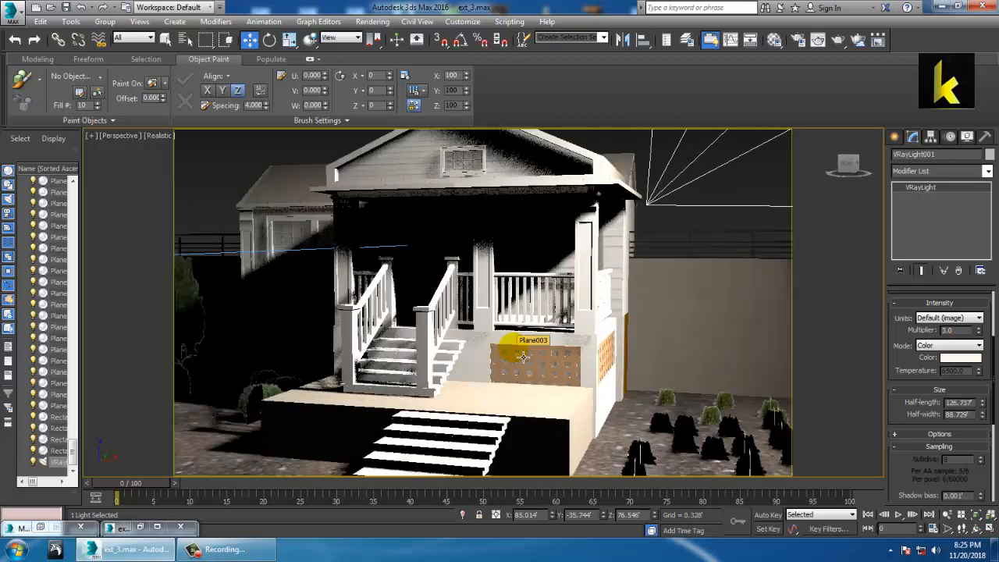
key("shift+q")
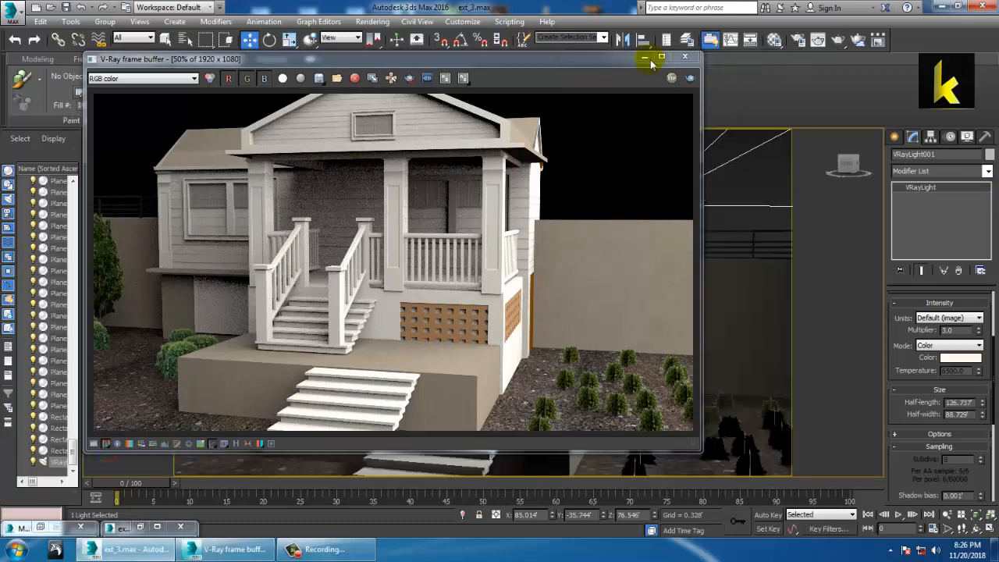
left_click(687, 58)
Delete the V-Ray plane light from the scene.
scroll(546, 301, "down", 5)
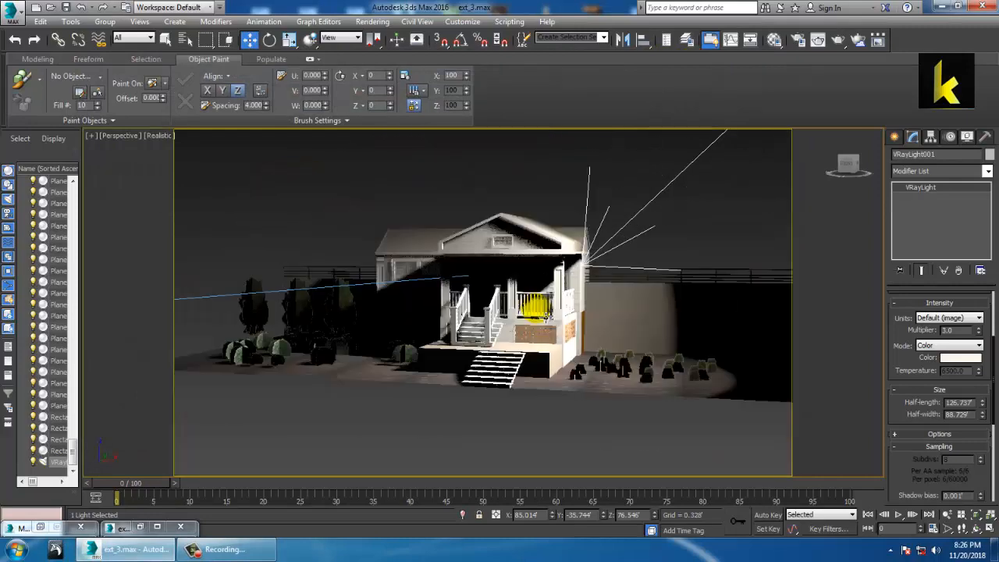
middle_click_drag(540, 307, 637, 320, "alt")
scroll(564, 316, "down", 5)
middle_click_drag(564, 317, 559, 292, "alt")
scroll(568, 301, "up", 4)
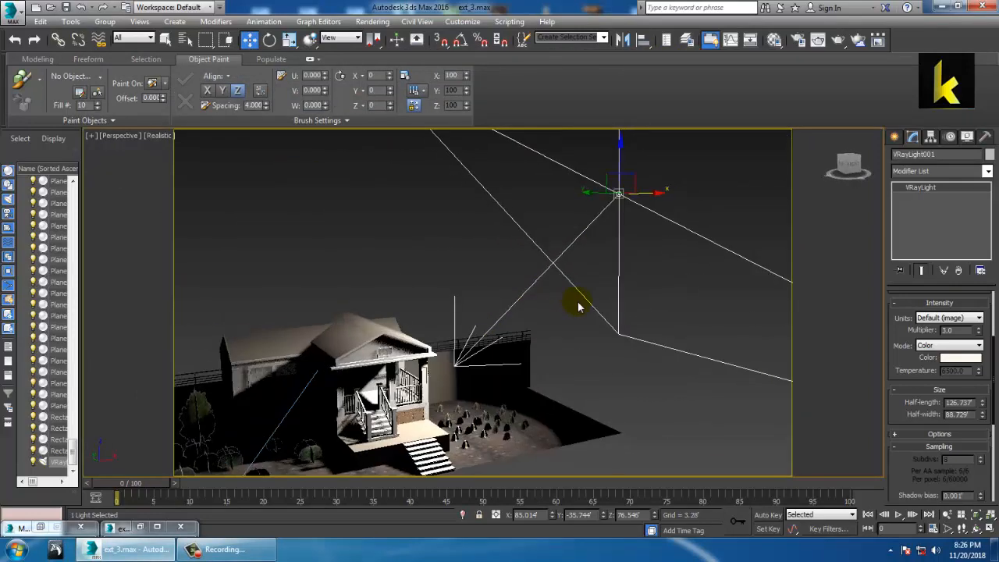
scroll(656, 362, "down", 4)
middle_click_drag(686, 377, 670, 385, "alt")
key("Delete")
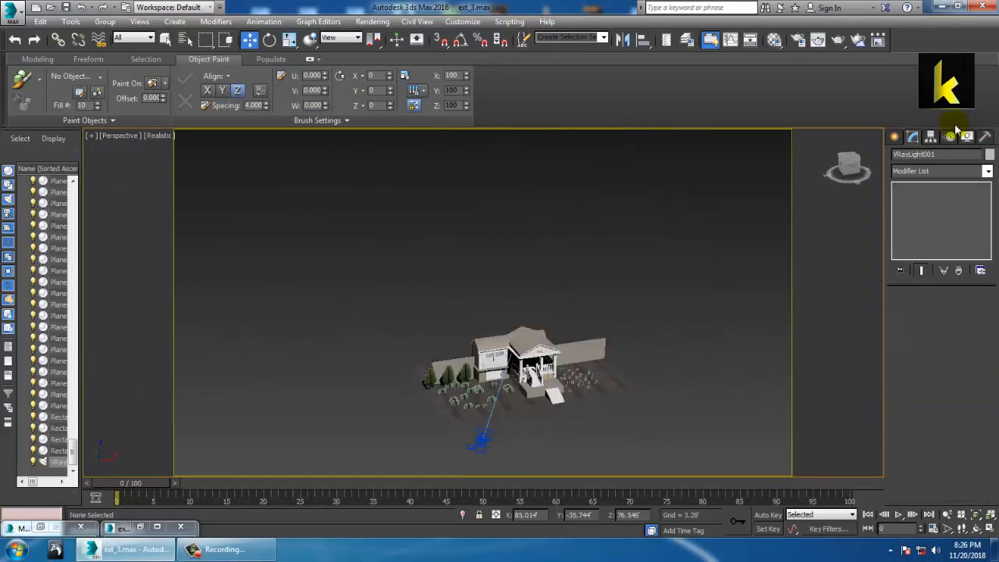
Create a VRaySun in the Left view, placed high in front of the house and aimed at the house's base.
left_click(895, 136)
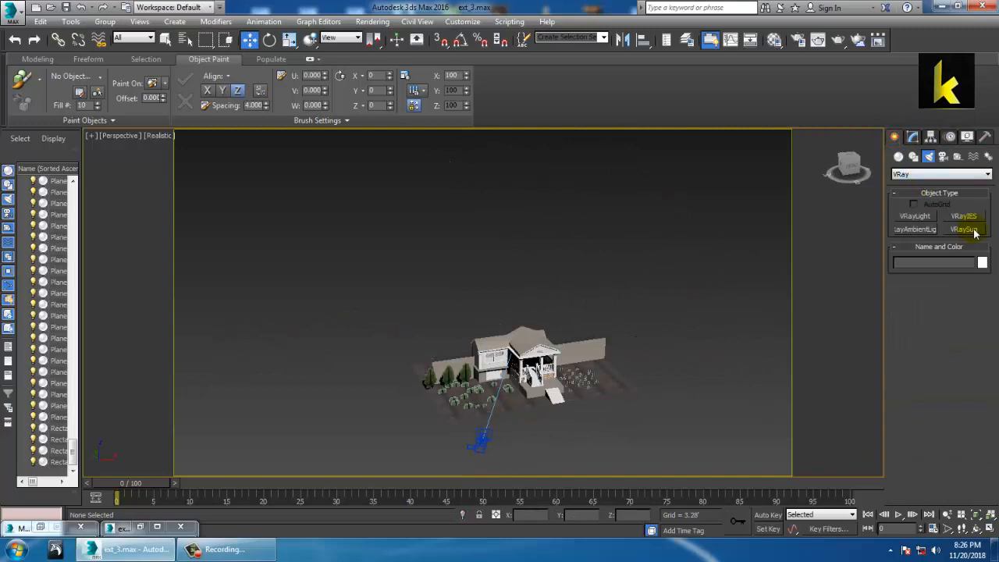
left_click(964, 228)
key("alt+w")
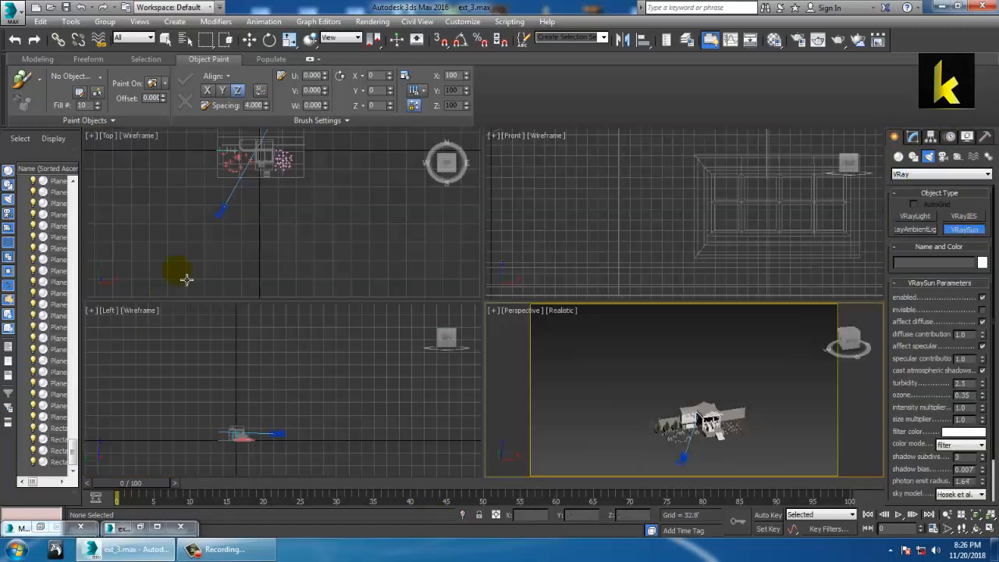
middle_click_drag(446, 398, 330, 379)
key("alt+w")
scroll(415, 299, "up", 5)
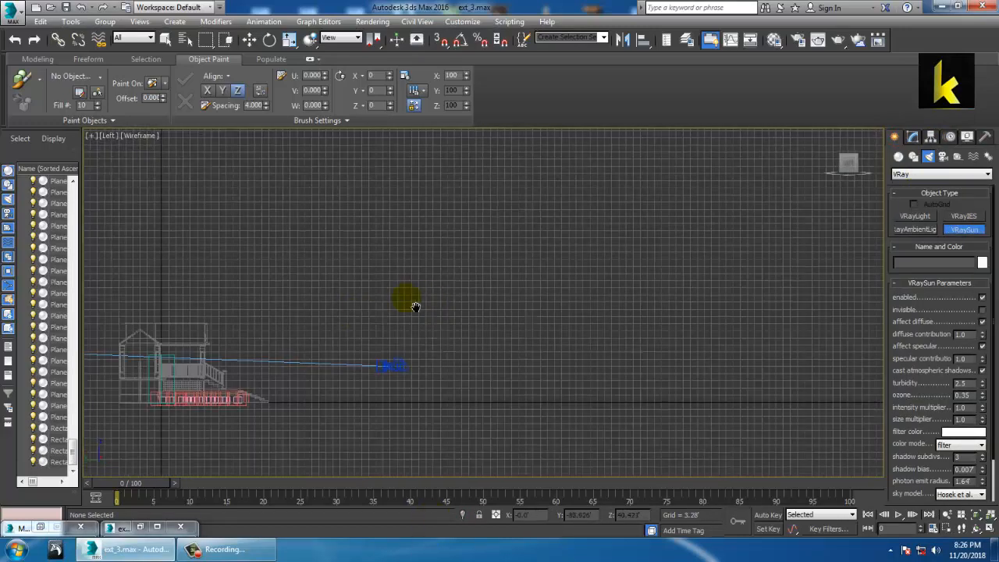
middle_click_drag(412, 302, 602, 244)
left_click_drag(669, 141, 367, 336)
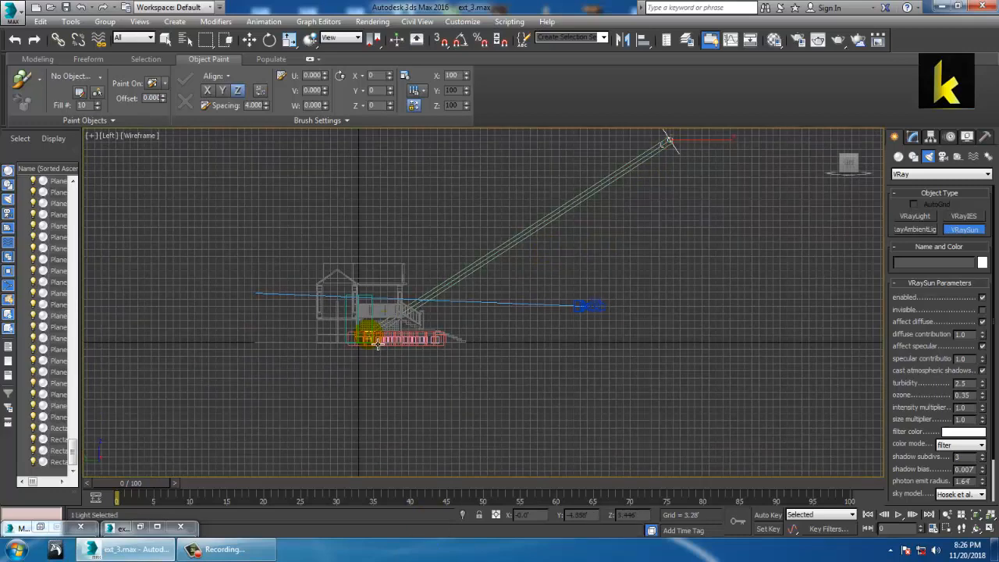
left_click(538, 317)
right_click(660, 418)
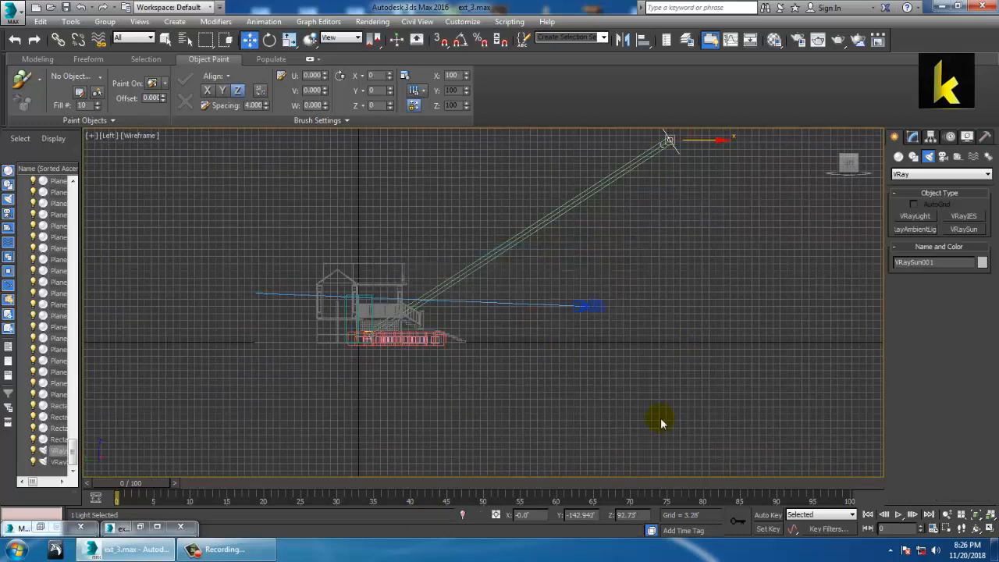
In the Perspective view, shift the VRaySun slightly along its positive X axis and show its parameters.
key("alt+w")
key("alt+w")
middle_click_drag(736, 414, 622, 414)
middle_click_drag(418, 393, 517, 356)
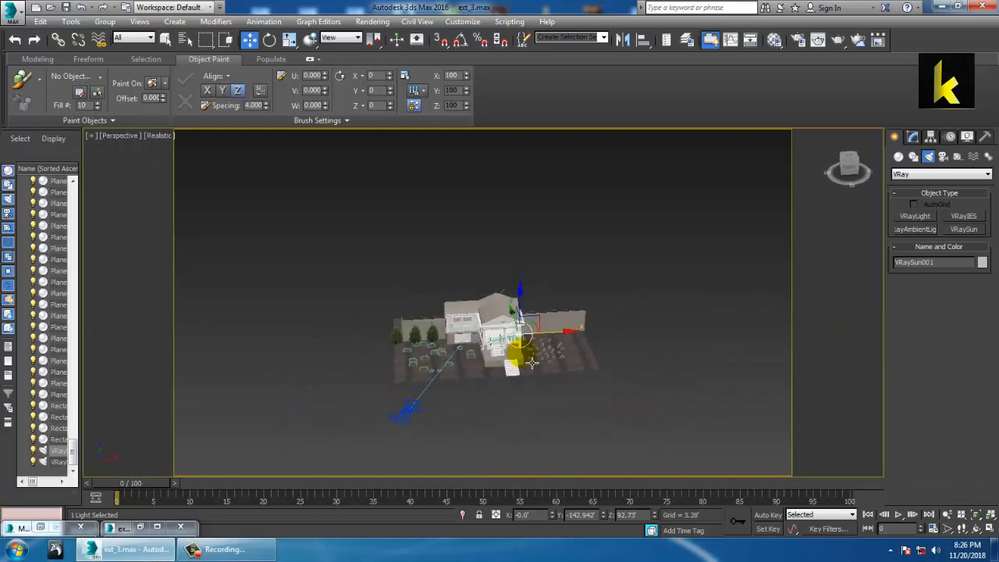
scroll(553, 339, "up", 5)
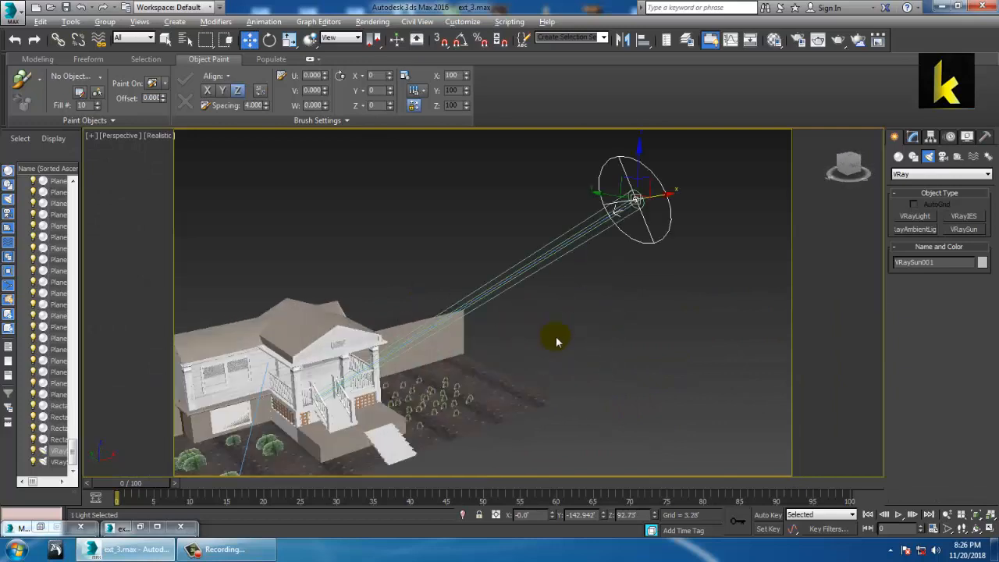
left_click(914, 137)
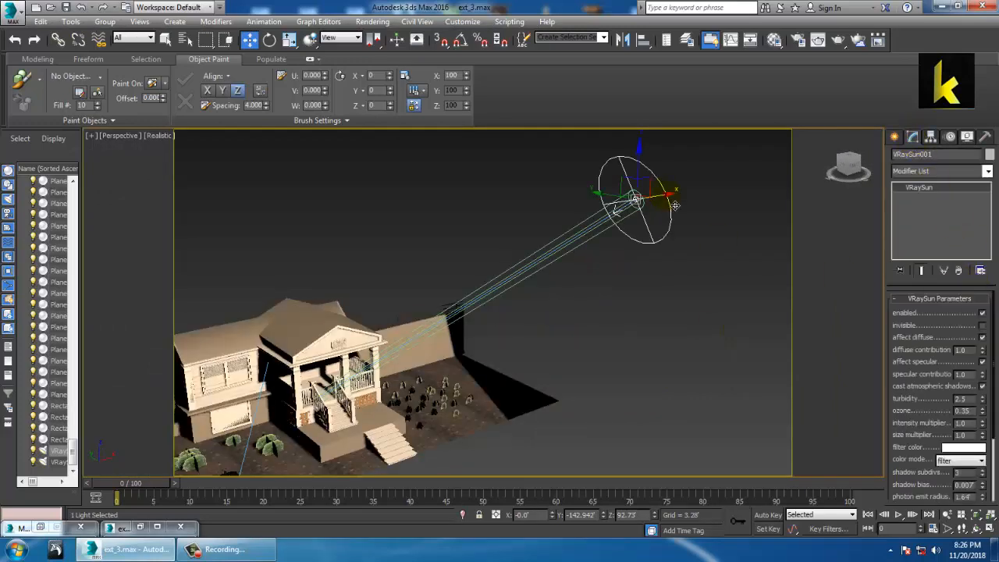
left_click_drag(671, 217, 706, 212)
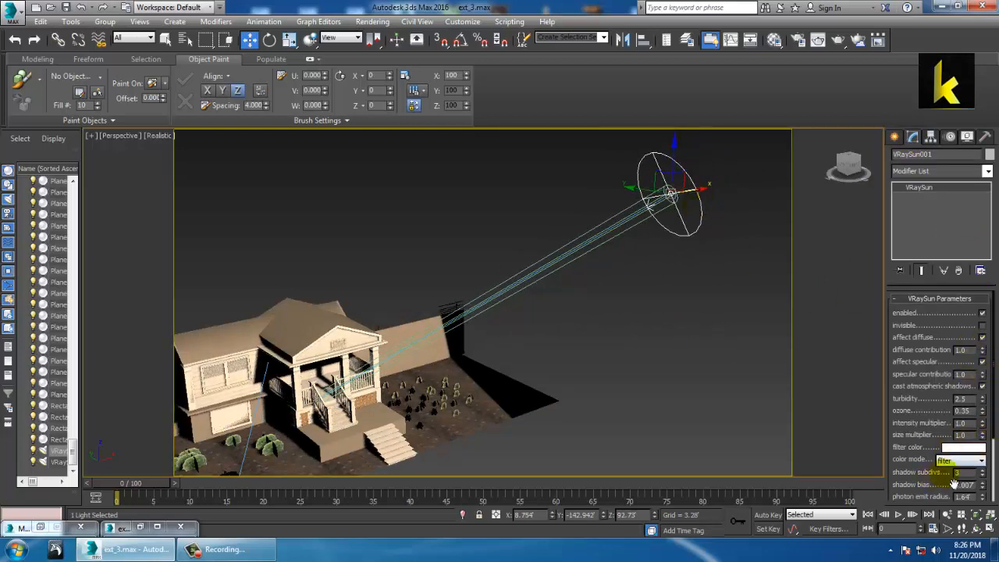
Tint the VRaySun's filter color to a pale, warm off-white.
left_click(963, 448)
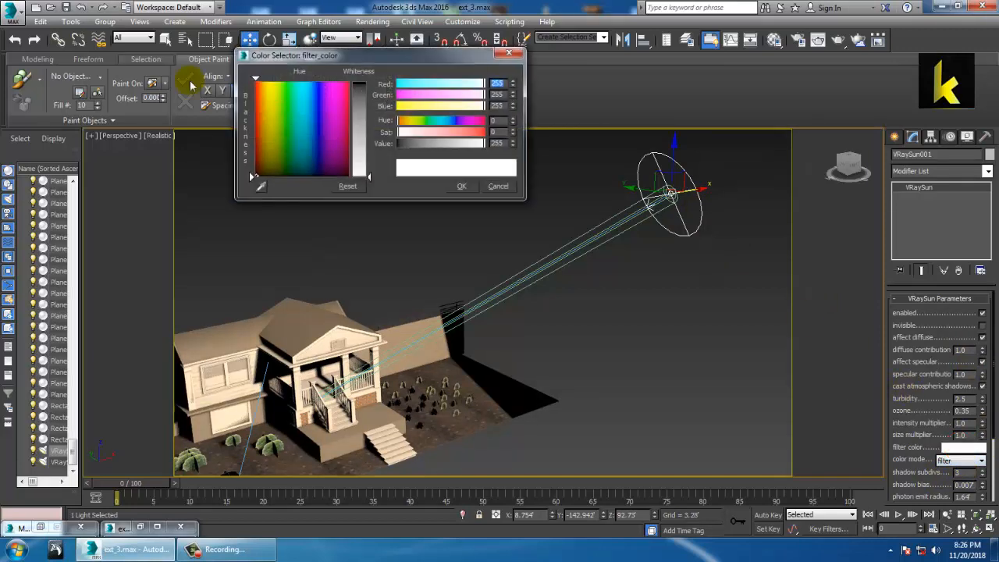
left_click_drag(272, 112, 267, 82)
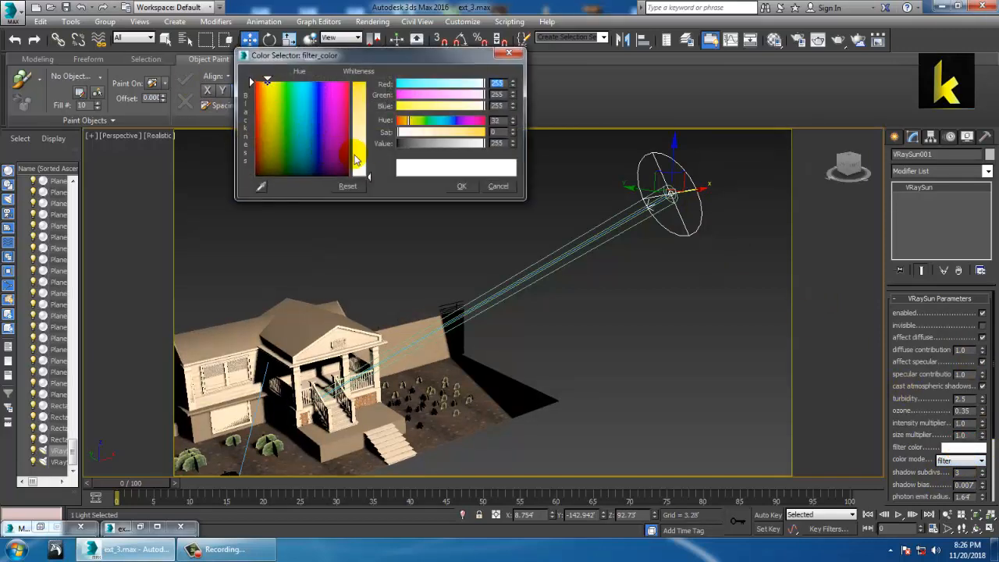
left_click_drag(356, 160, 359, 163)
left_click(460, 188)
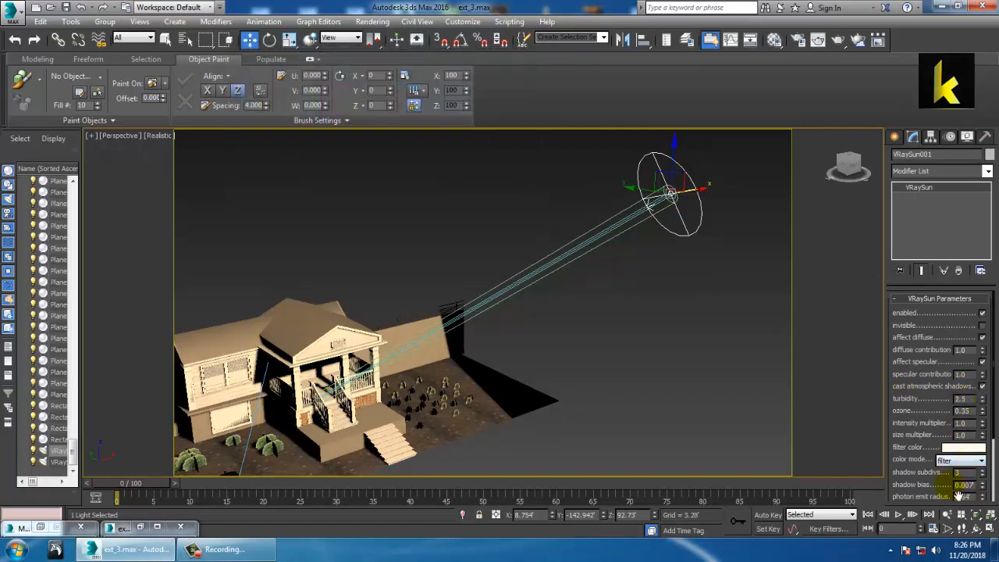
Enlarge the VRaySun's photon emit radius to about 154'.
left_click_drag(912, 460, 913, 375)
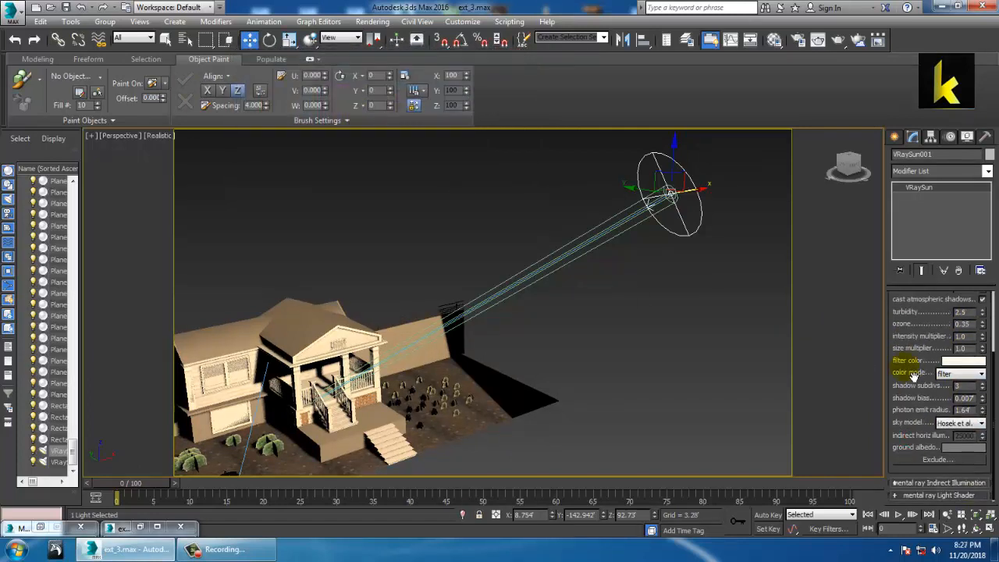
left_click_drag(983, 409, 356, 439)
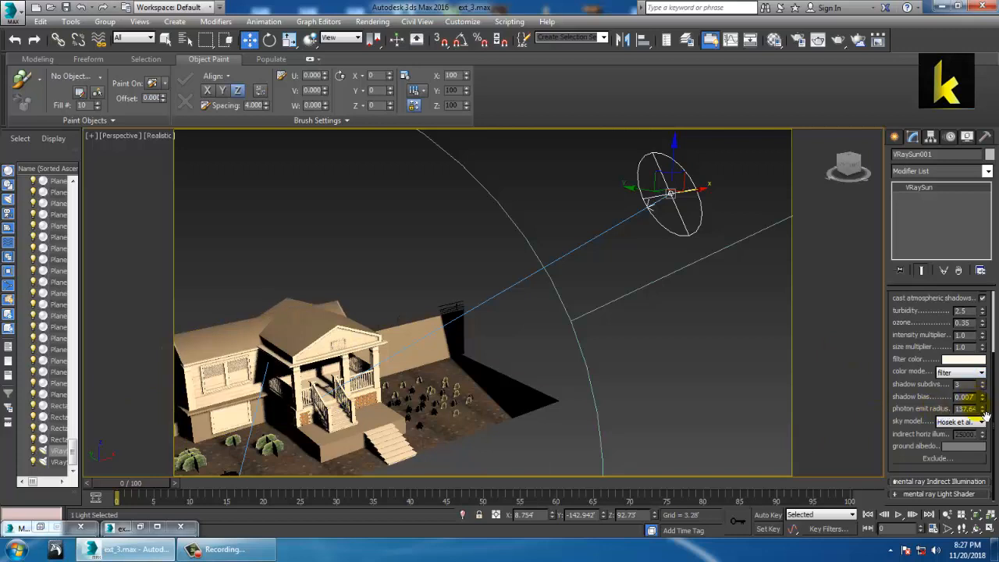
left_click_drag(983, 414, 980, 412)
Move the VRaySun along X to about -89.5' and check the light on the house through the physical camera.
left_click_drag(705, 188, 806, 171)
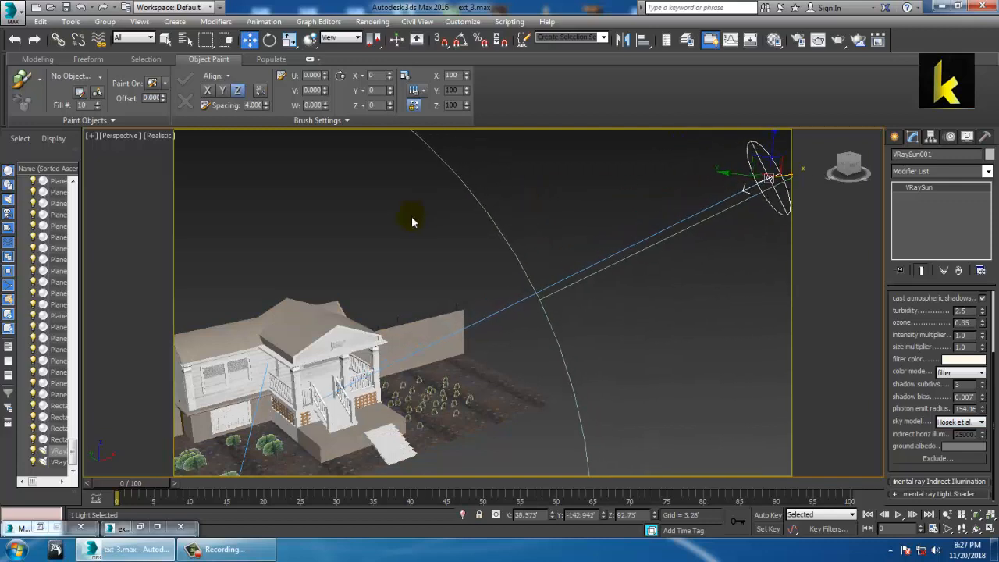
key("c")
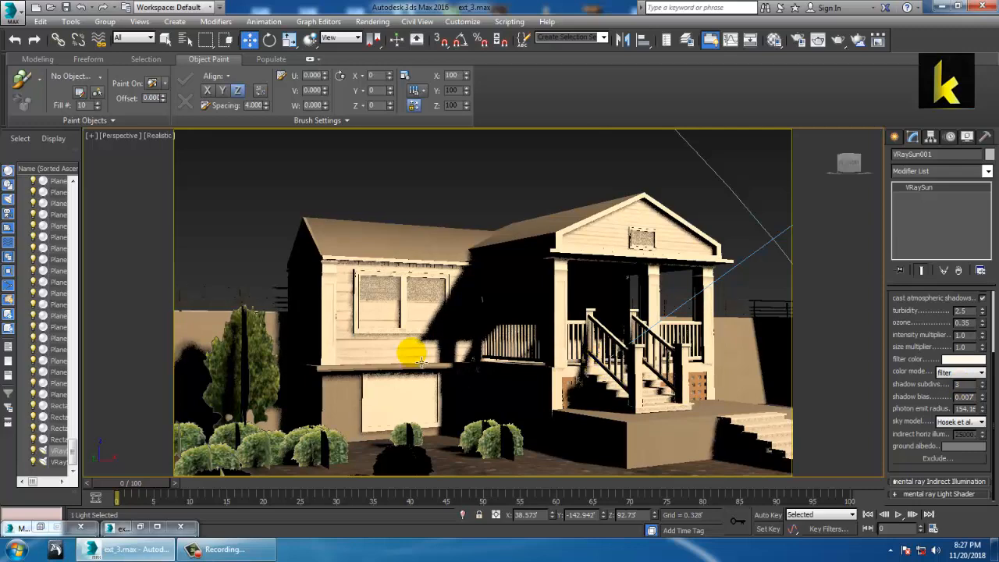
key("p")
left_click_drag(632, 267, 523, 311)
key("c")
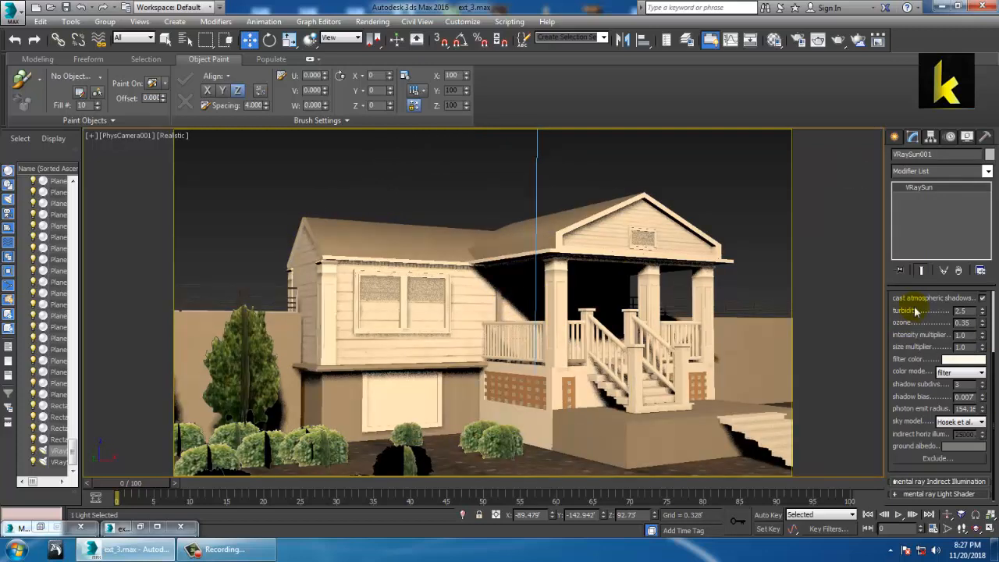
Set the VRaySun's intensity multiplier to 0.3.
left_click_drag(926, 316, 927, 395)
double_click(966, 402)
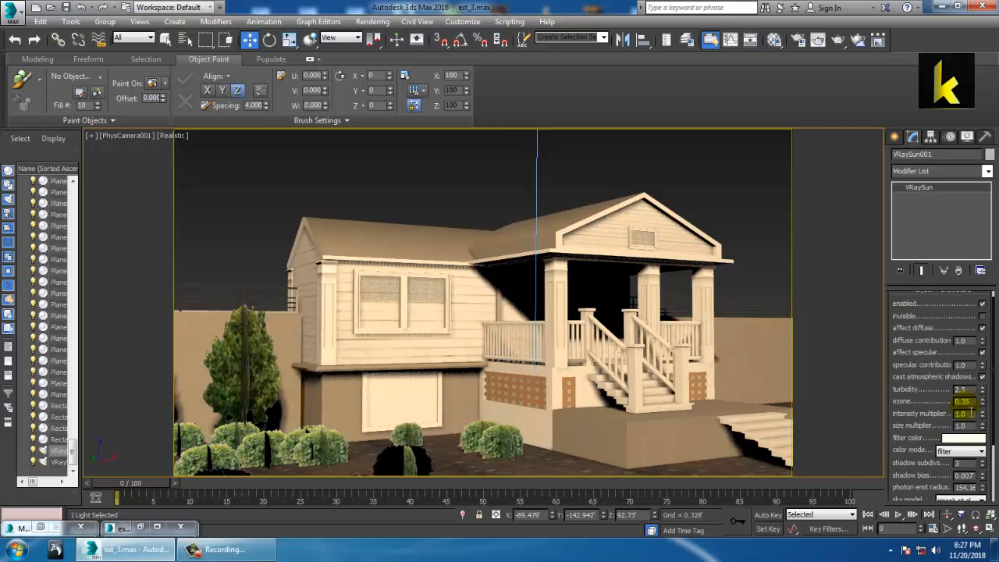
double_click(963, 414)
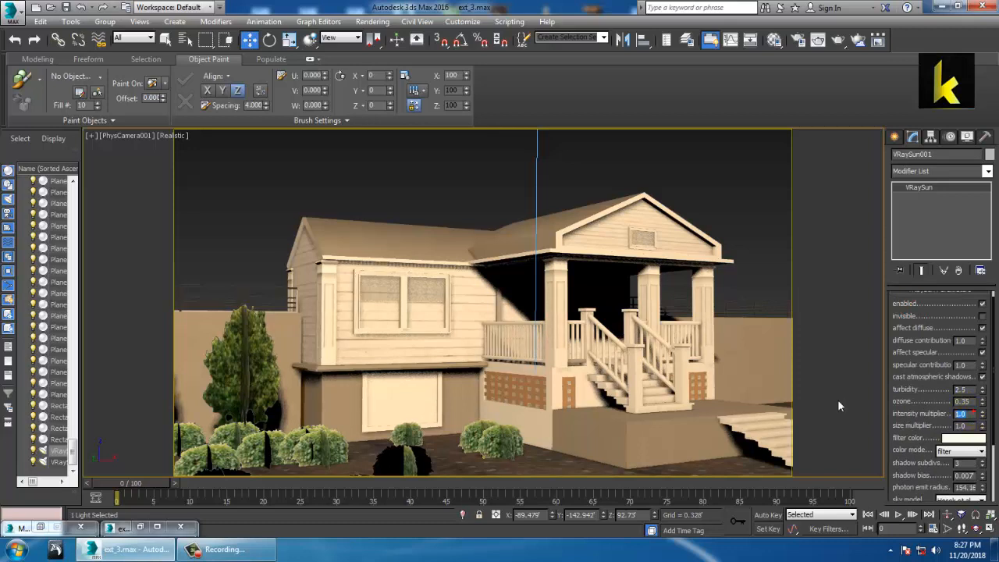
type("0.3")
key("Return")
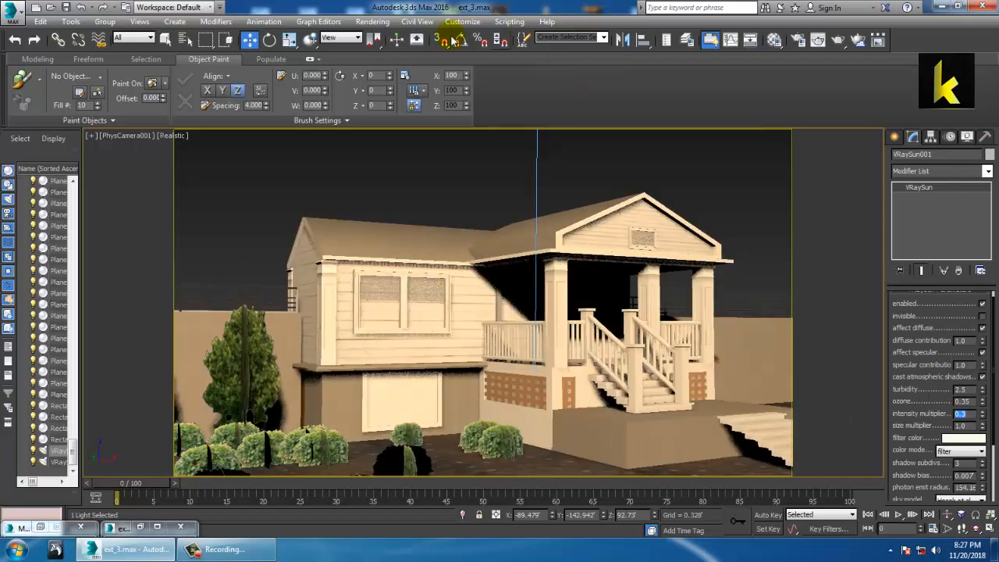
Run a V-Ray test render of the camera view, close the frame buffer and save the scene.
left_click(372, 21)
left_click(385, 37)
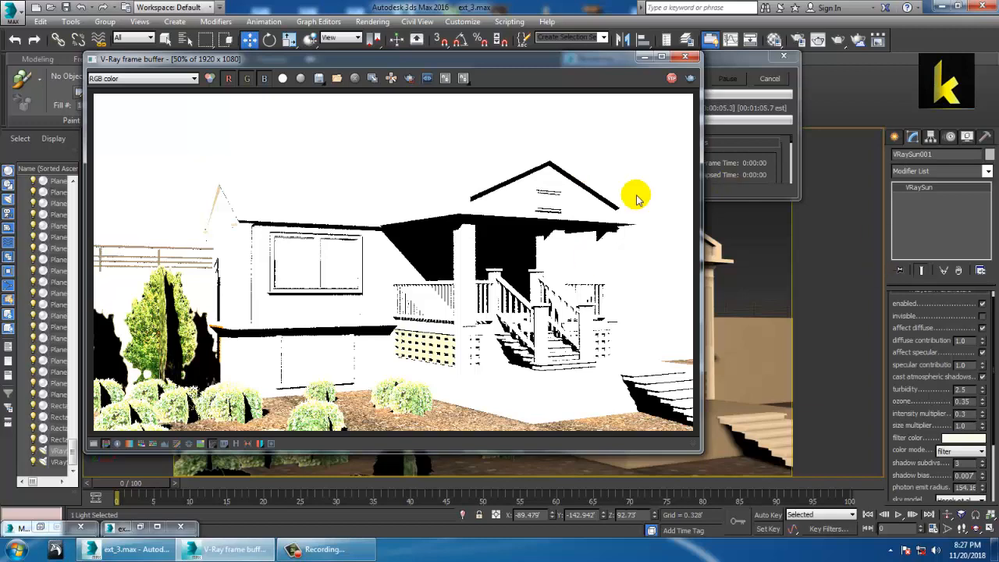
left_click(687, 59)
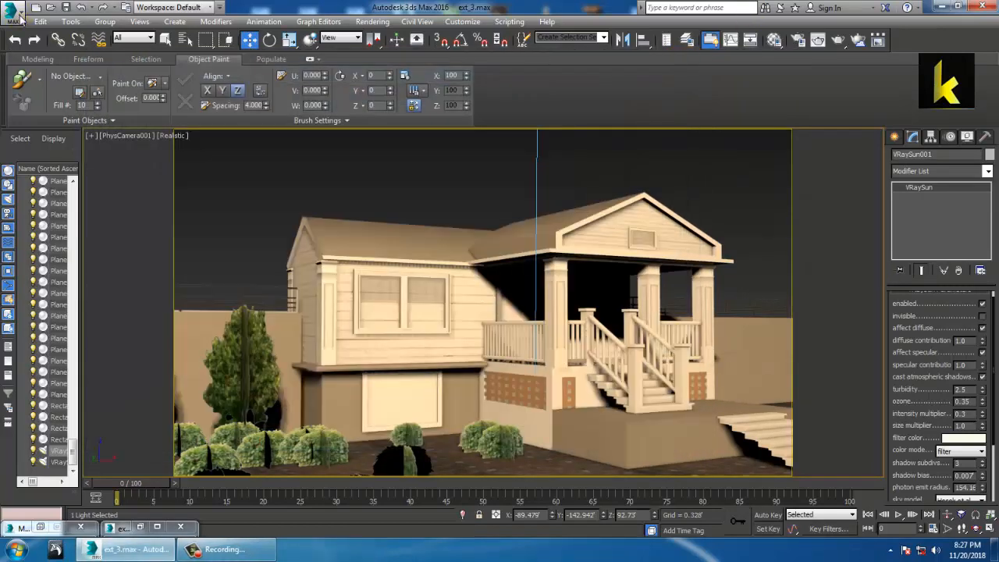
left_click(14, 14)
left_click(39, 125)
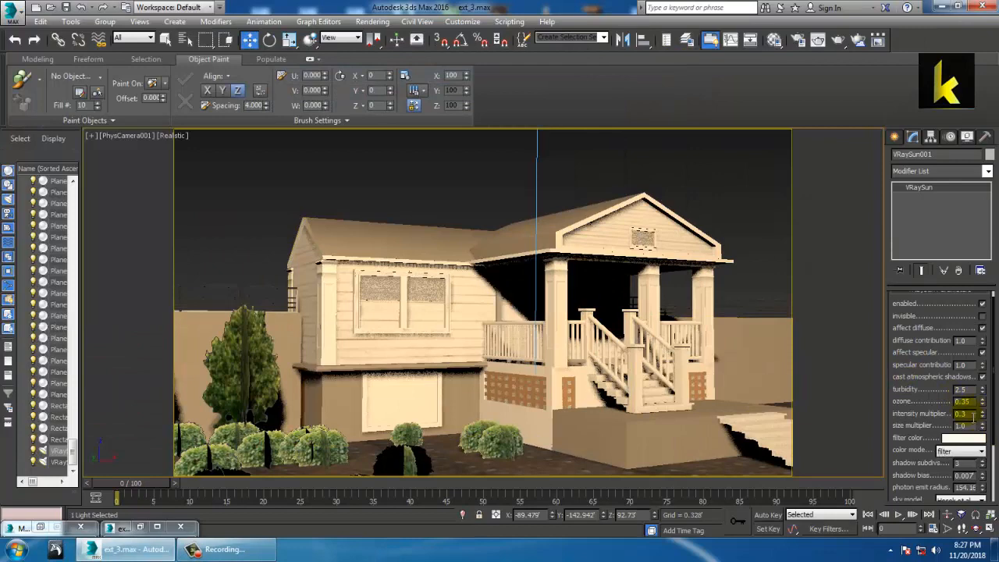
Lower the VRaySun's intensity multiplier to 0.05.
left_click_drag(973, 414, 826, 444)
type("0.1")
key("Return")
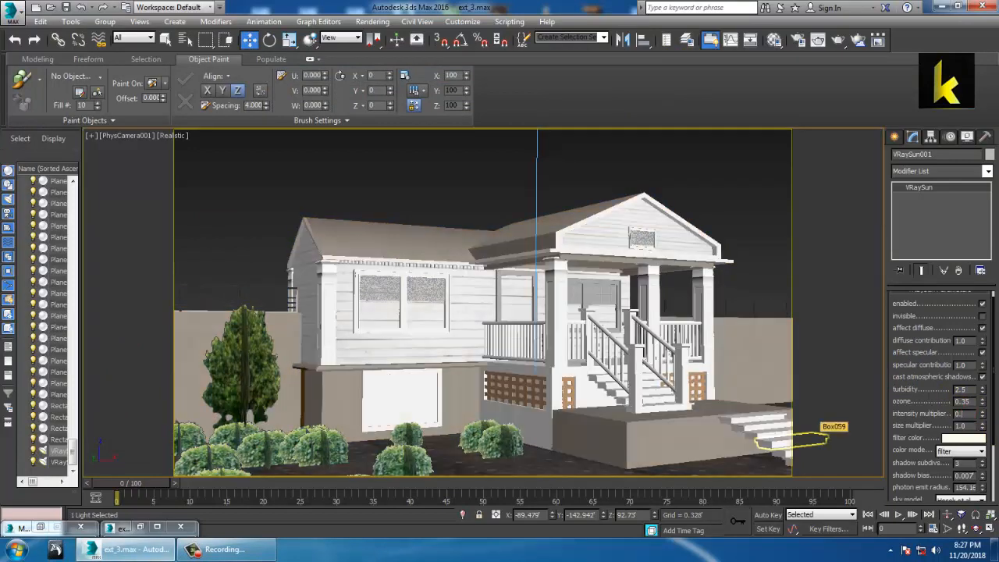
type("5")
key("Return")
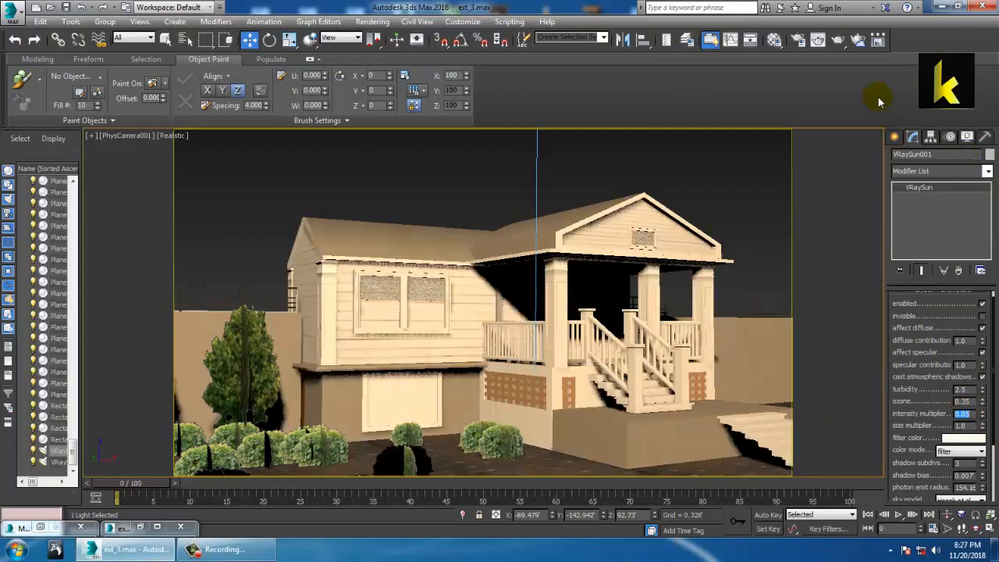
Test render the camera view with the dimmer sun, cancelling the render early and closing the frame buffer.
left_click(838, 41)
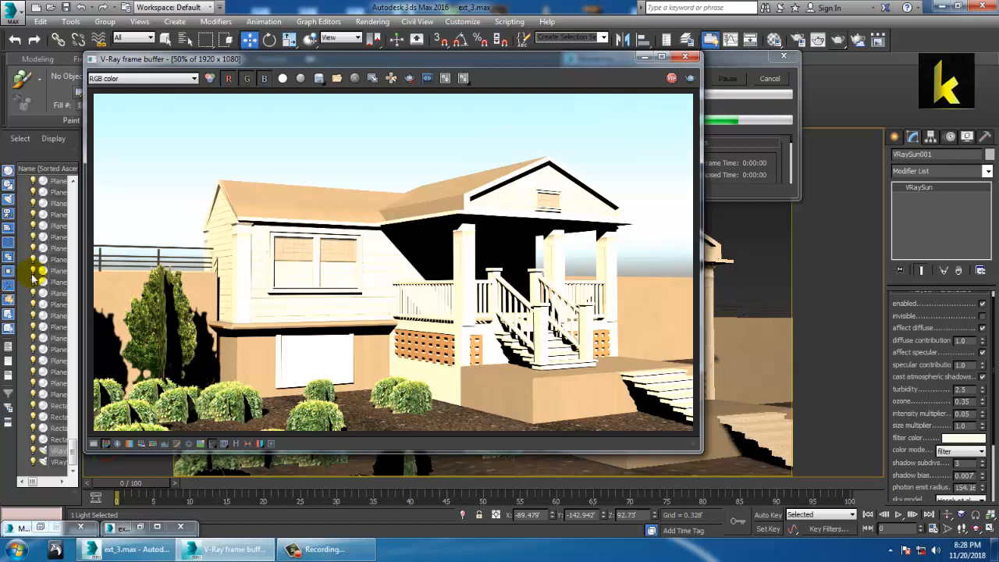
left_click(770, 79)
left_click(686, 57)
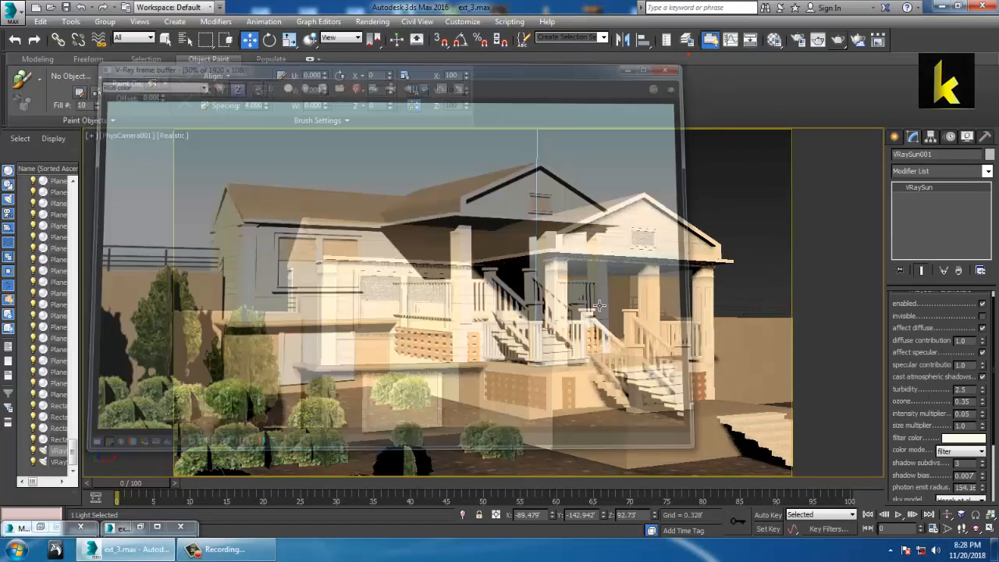
Draw a large V-Ray plane light at ground level beside the house, on the far side of the garden wall's end.
scroll(550, 350, "down", 10)
scroll(560, 356, "up", 10)
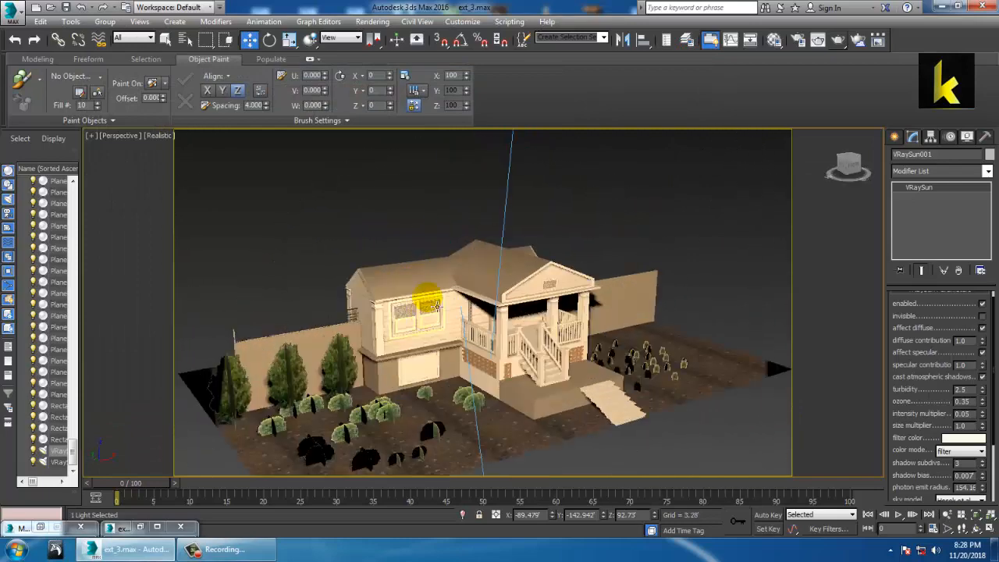
left_click(894, 138)
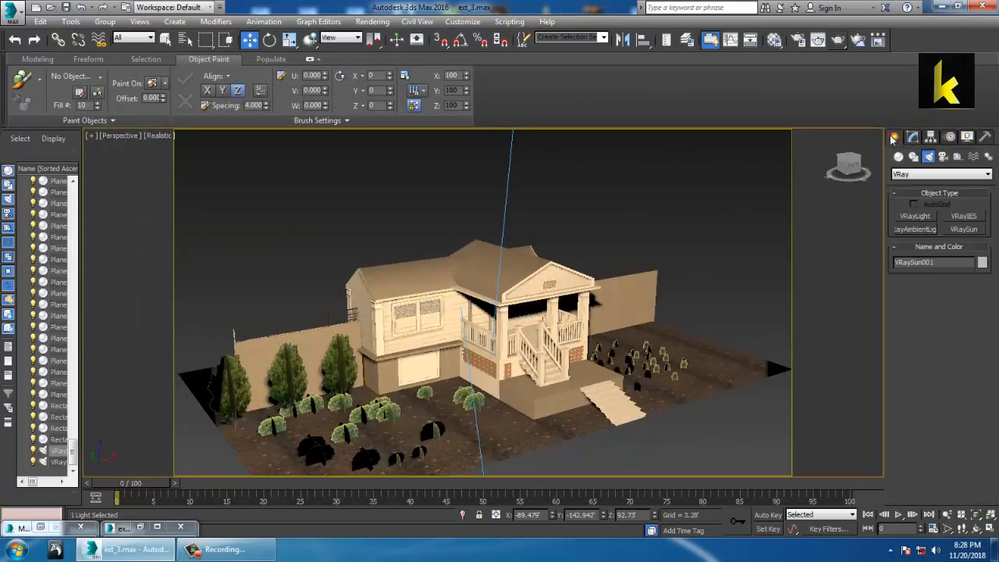
left_click(928, 216)
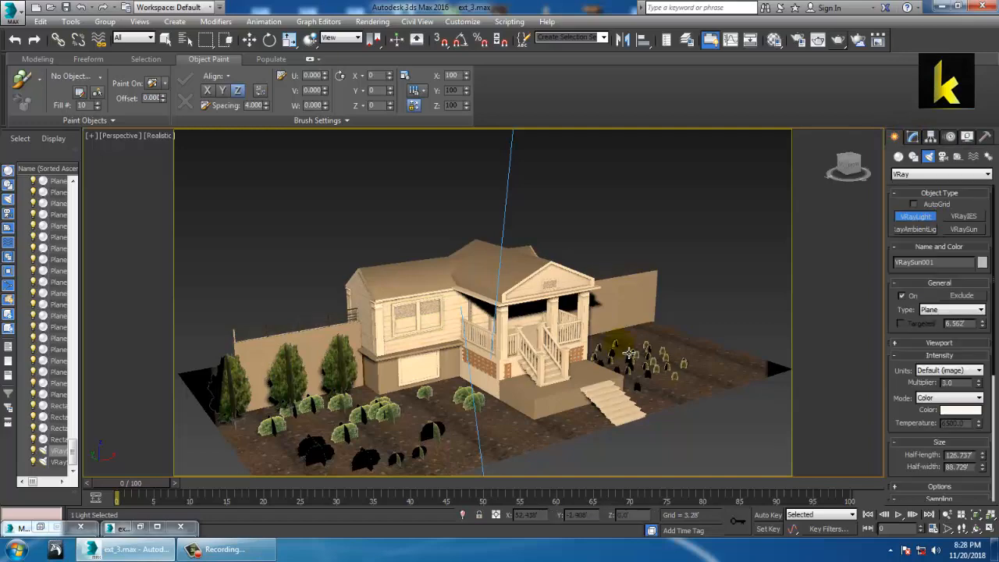
middle_click_drag(647, 375, 476, 291, "alt")
scroll(363, 340, "down", 2)
left_click_drag(556, 311, 685, 455)
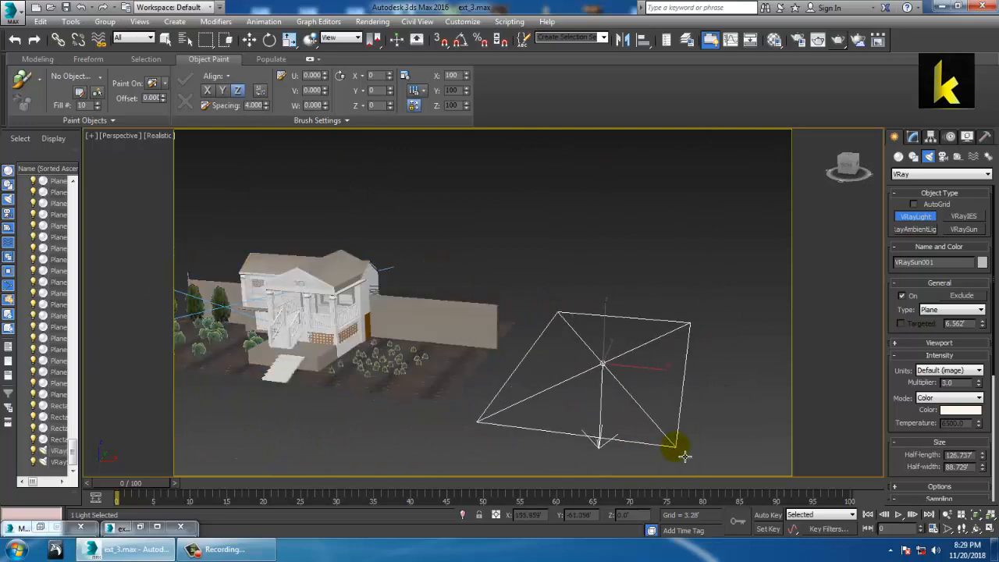
right_click(684, 455)
Raise the plane light about 47', tilt it about 45° toward the house and turn it about 10° around the vertical axis.
left_click_drag(611, 336, 627, 184)
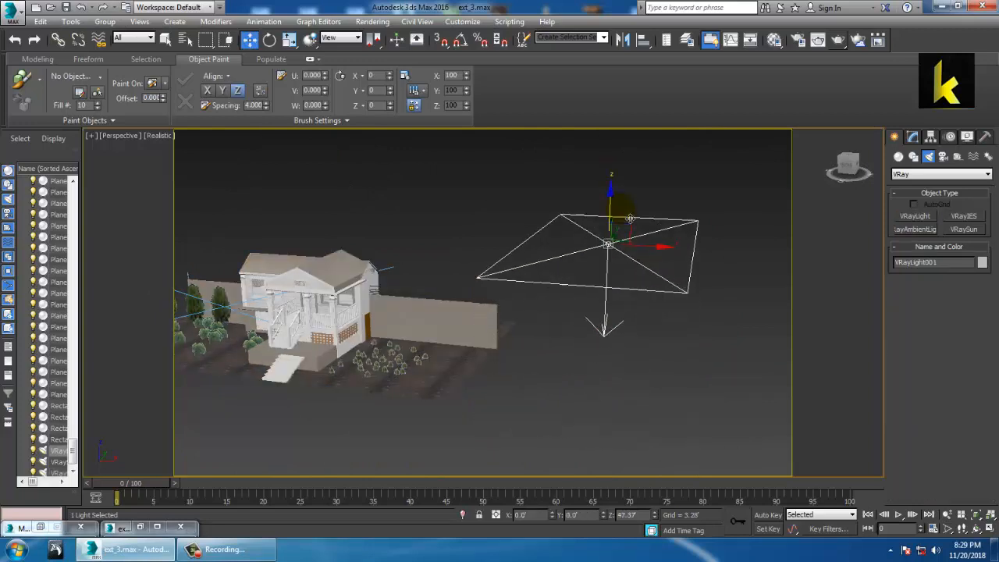
key("e")
left_click_drag(652, 222, 697, 256)
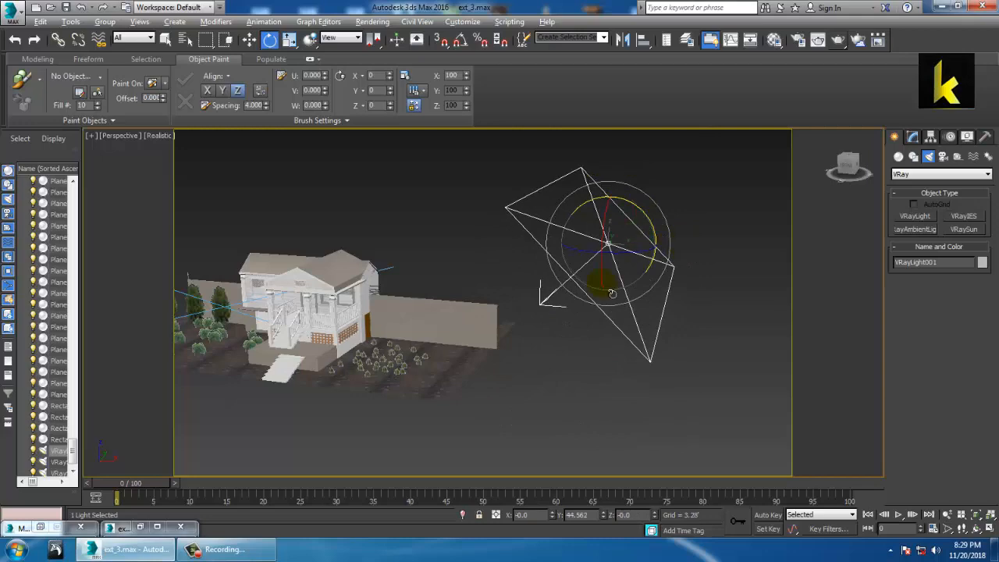
middle_click_drag(611, 292, 650, 279, "alt")
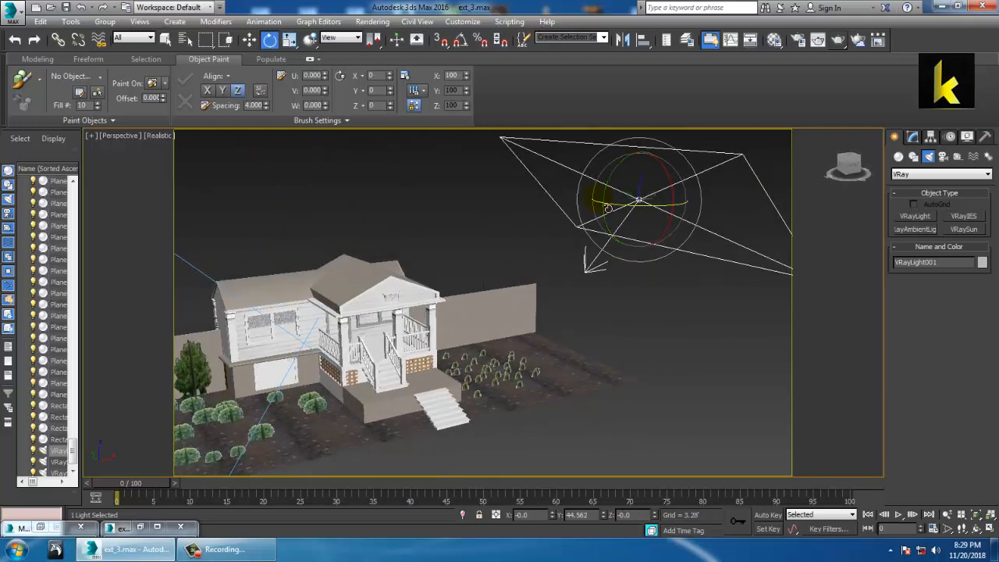
left_click_drag(607, 201, 631, 222)
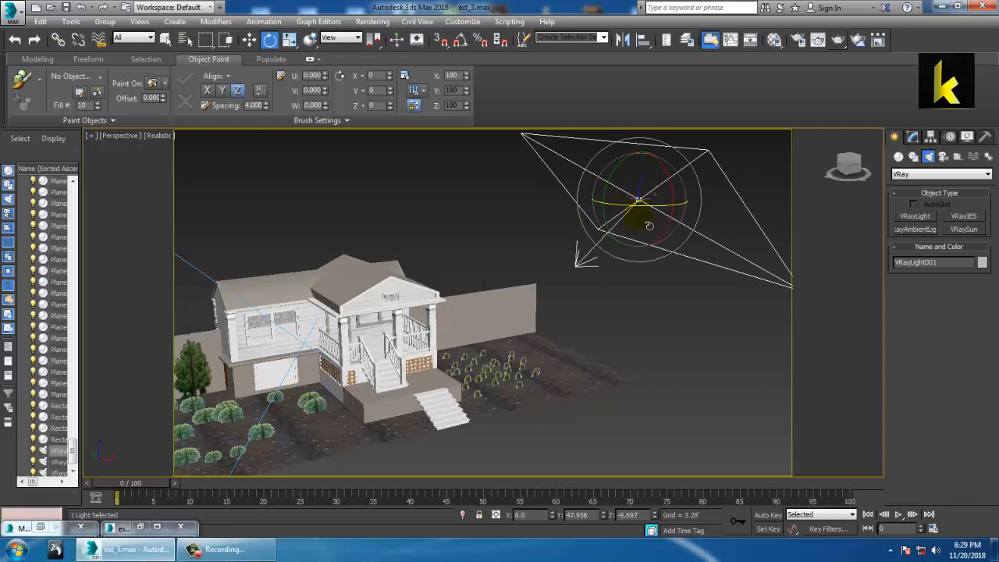
Test the plane light's reach with a red colour and a multiplier of 78, cancelling the colour change.
key("c")
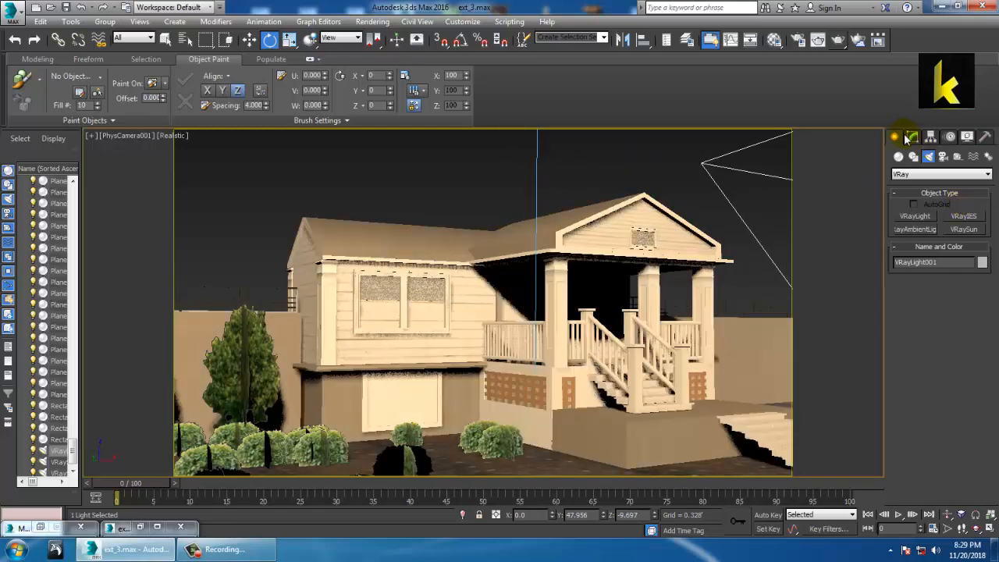
left_click(913, 138)
left_click(964, 363)
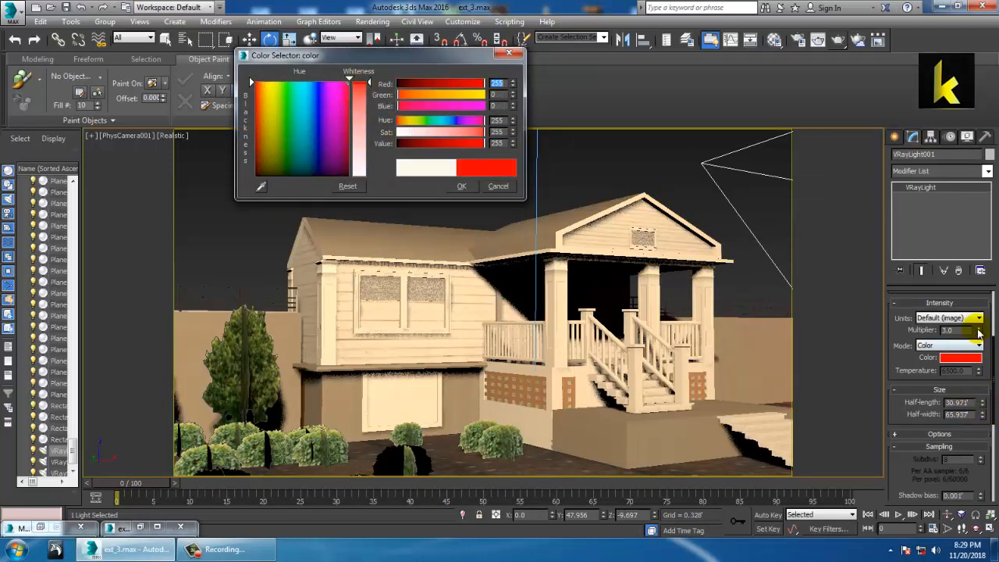
left_click_drag(979, 330, 980, 251)
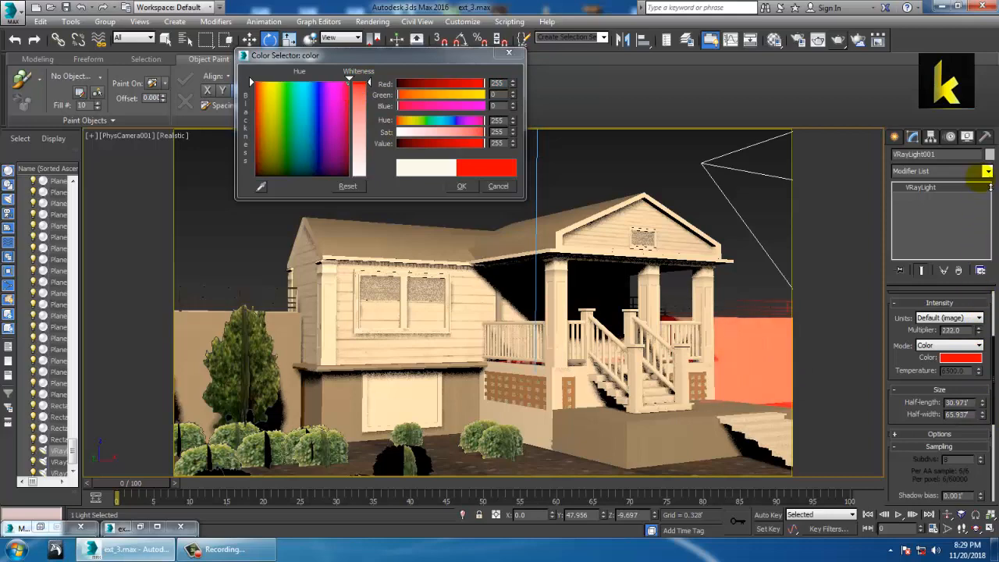
key("p")
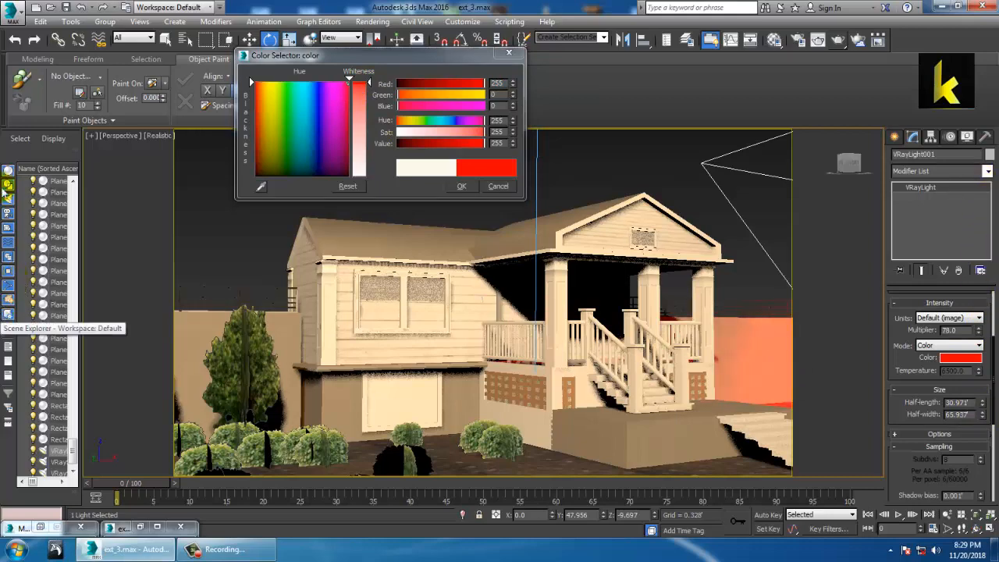
left_click(498, 185)
Move the plane light toward the front of the house and turn it about 12° around the vertical axis.
scroll(583, 273, "down", 8)
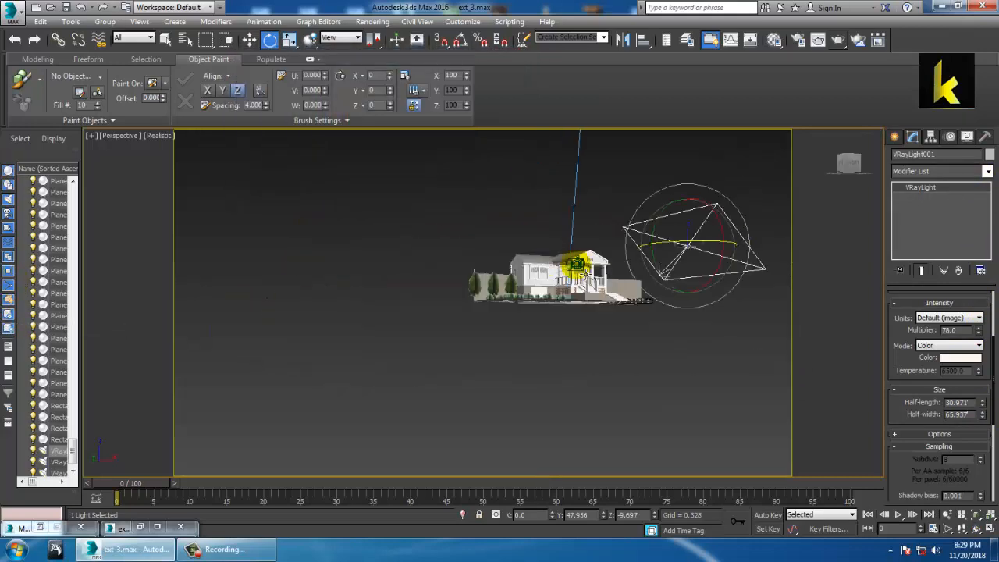
middle_click_drag(625, 285, 671, 334, "alt")
scroll(671, 335, "up", 3)
key("w")
left_click_drag(722, 214, 685, 245)
key("e")
left_click_drag(705, 278, 663, 261)
Give the plane light a pale warm white colour and set its intensity multiplier to 5.0.
key("c")
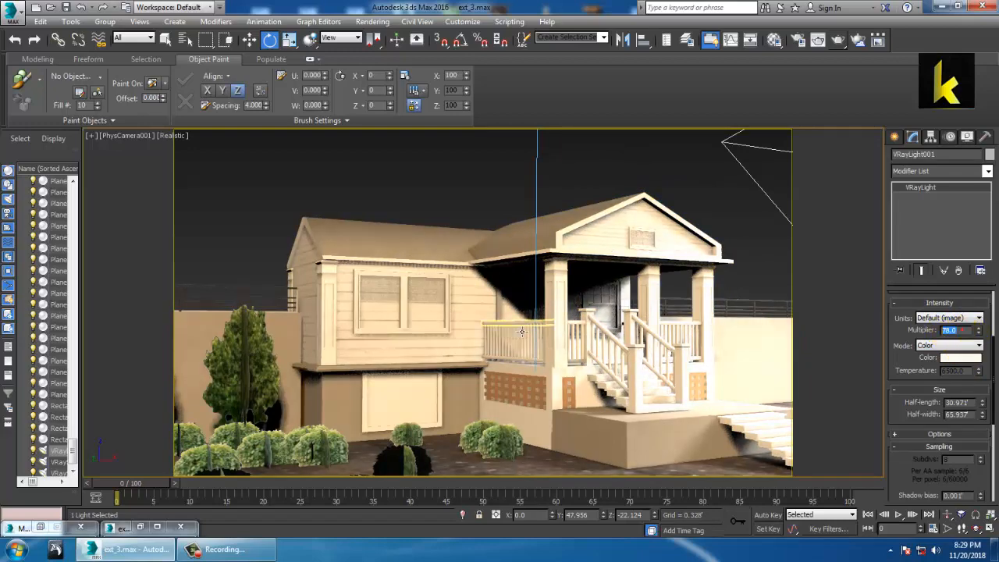
left_click(962, 329)
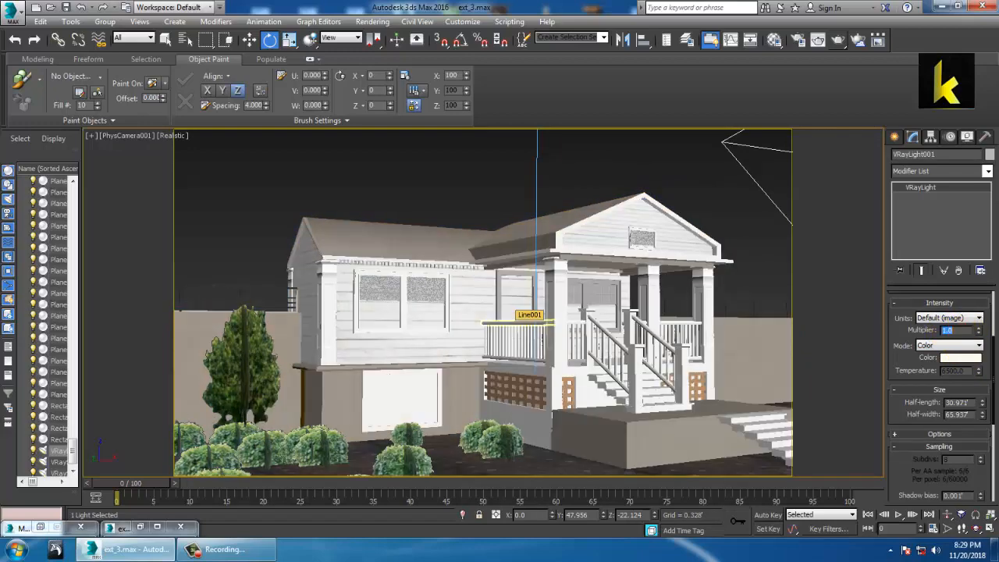
left_click(955, 359)
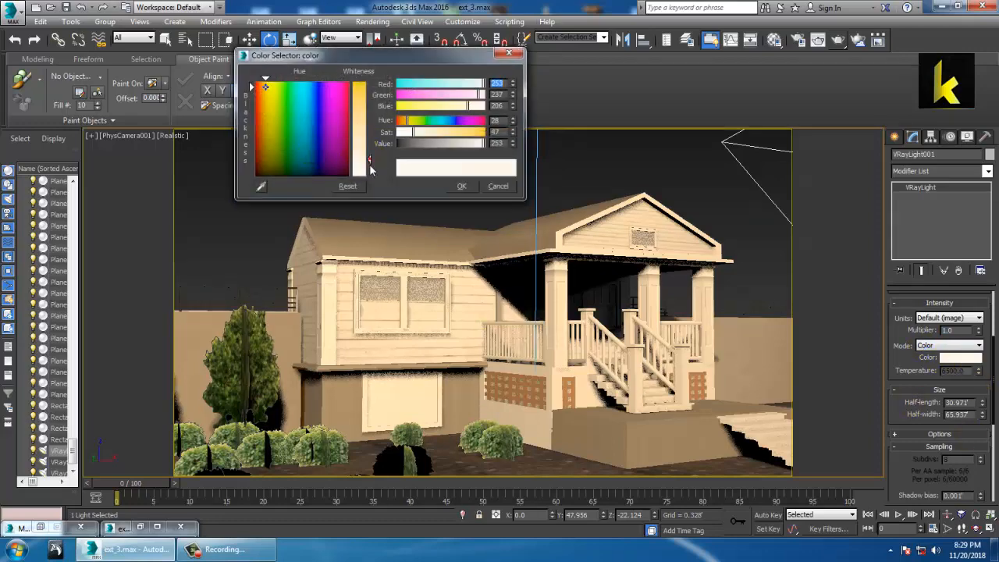
left_click(461, 186)
left_click(979, 327)
left_click(980, 327)
left_click(979, 327)
left_click(979, 327)
left_click(980, 327)
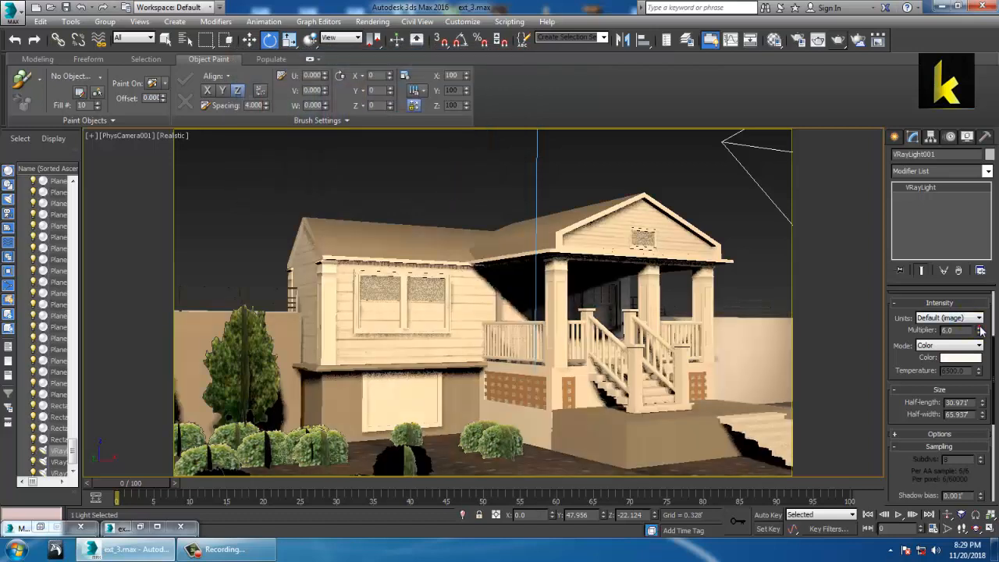
left_click(980, 334)
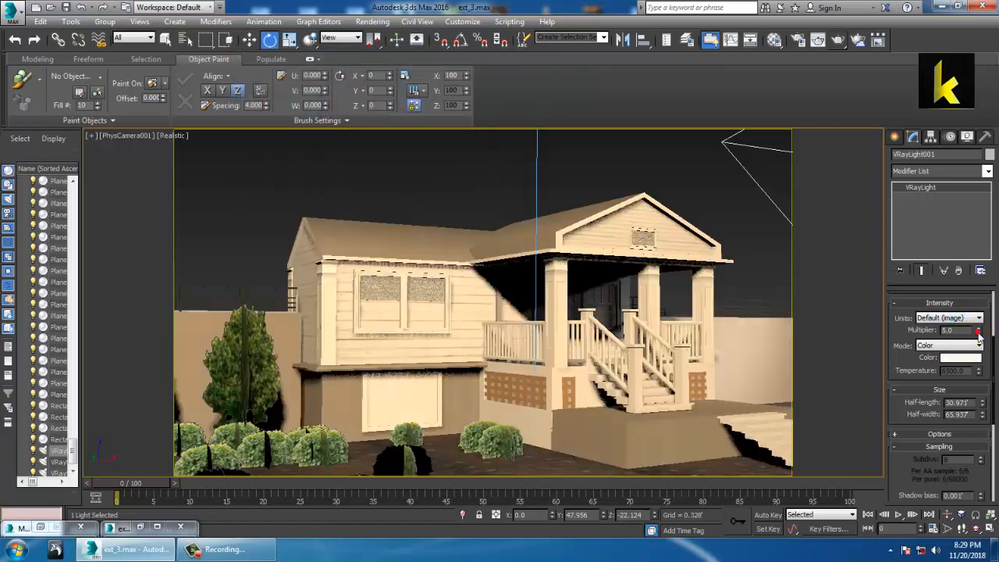
left_click(980, 327)
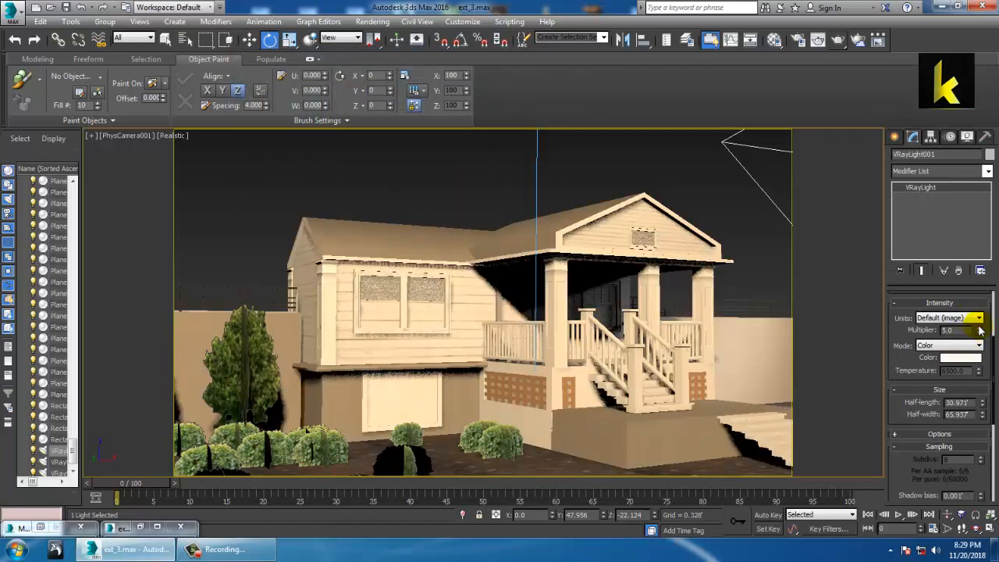
Make the plane light double-sided and invisible, and deselect it.
left_click(917, 436)
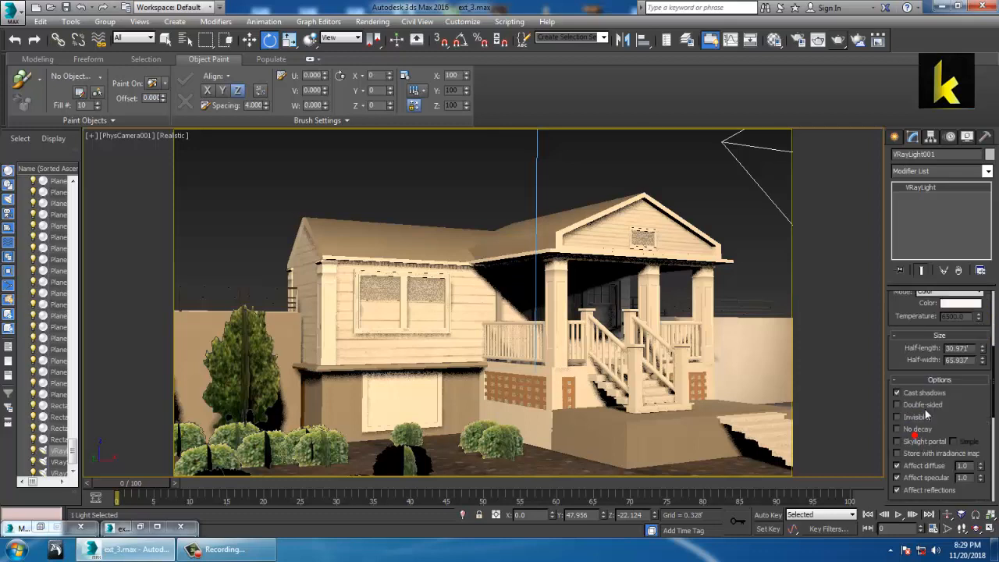
left_click(925, 418)
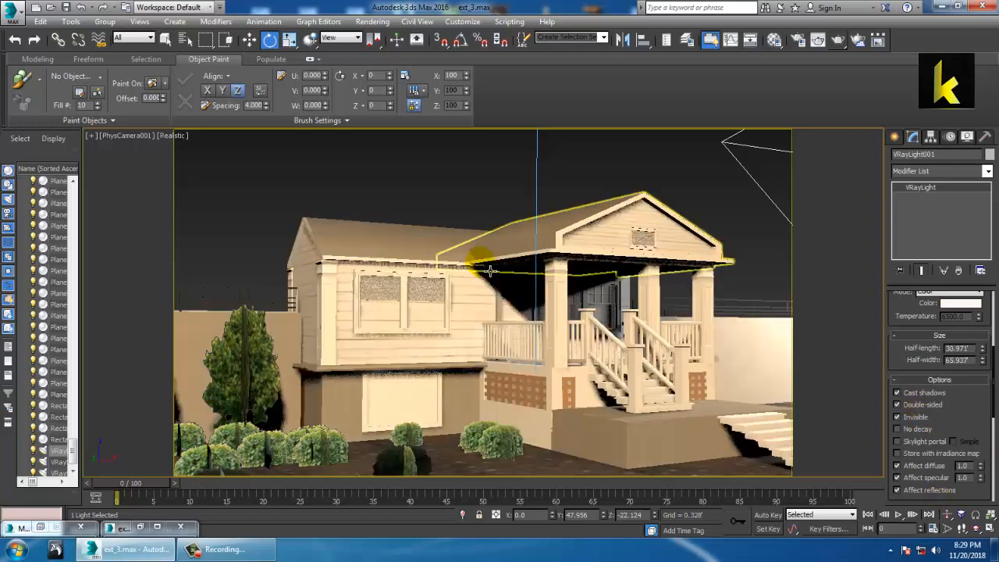
left_click(674, 167)
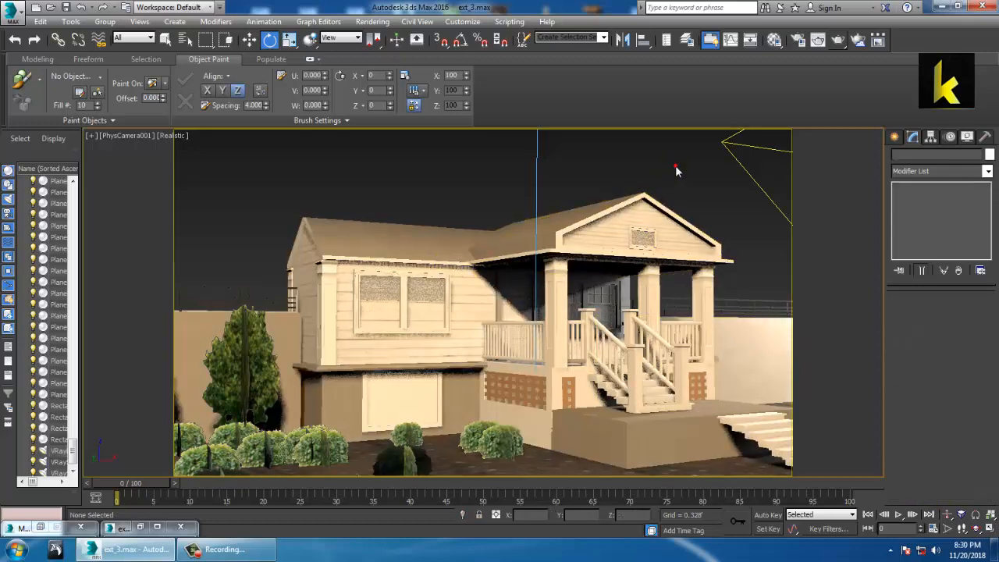
Test render the camera view with the adjusted plane light and close the frame buffer.
left_click(841, 42)
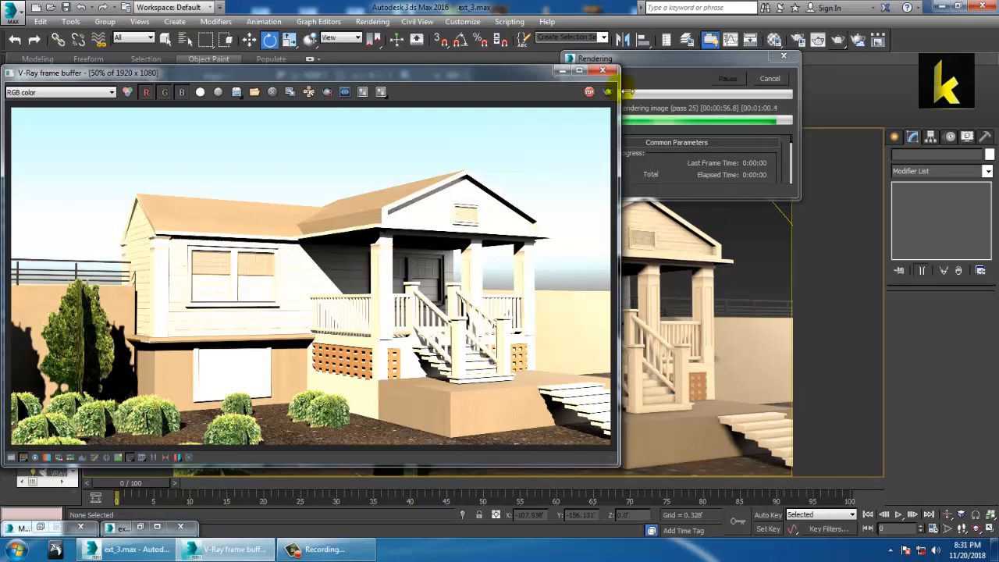
left_click(605, 71)
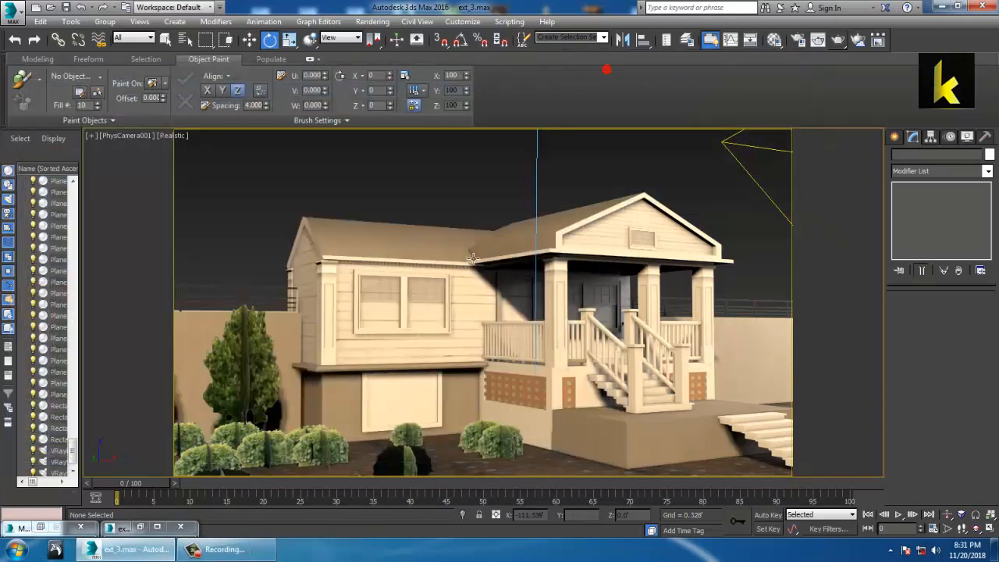
scroll(435, 300, "down", 5)
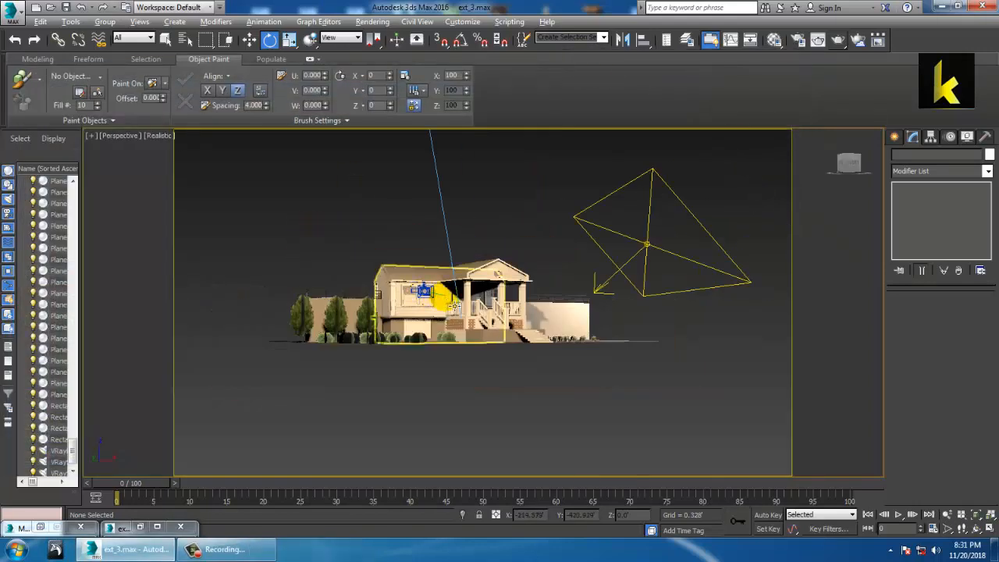
middle_click_drag(441, 293, 503, 313, "alt")
middle_click_drag(479, 345, 531, 374, "alt")
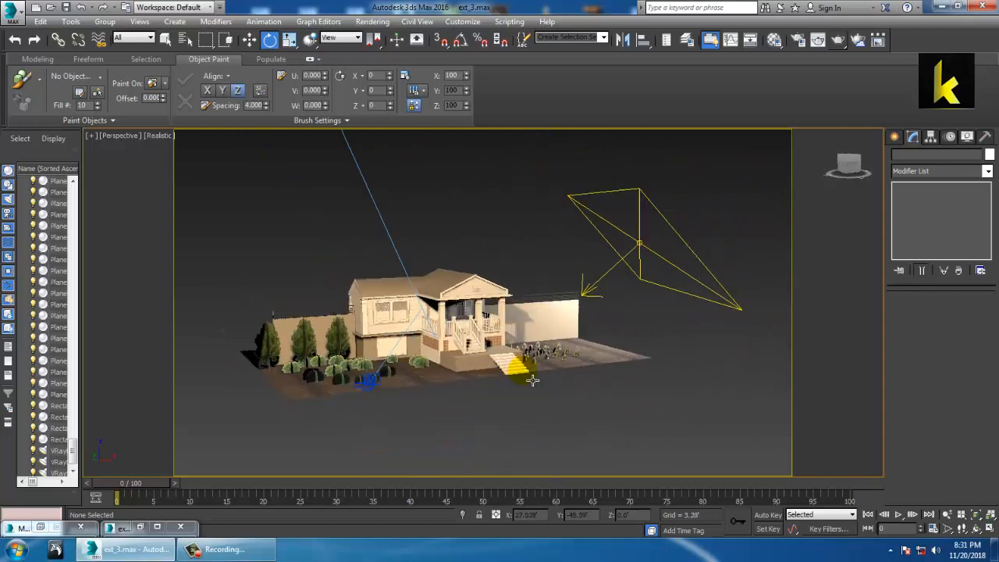
scroll(531, 374, "up", 6)
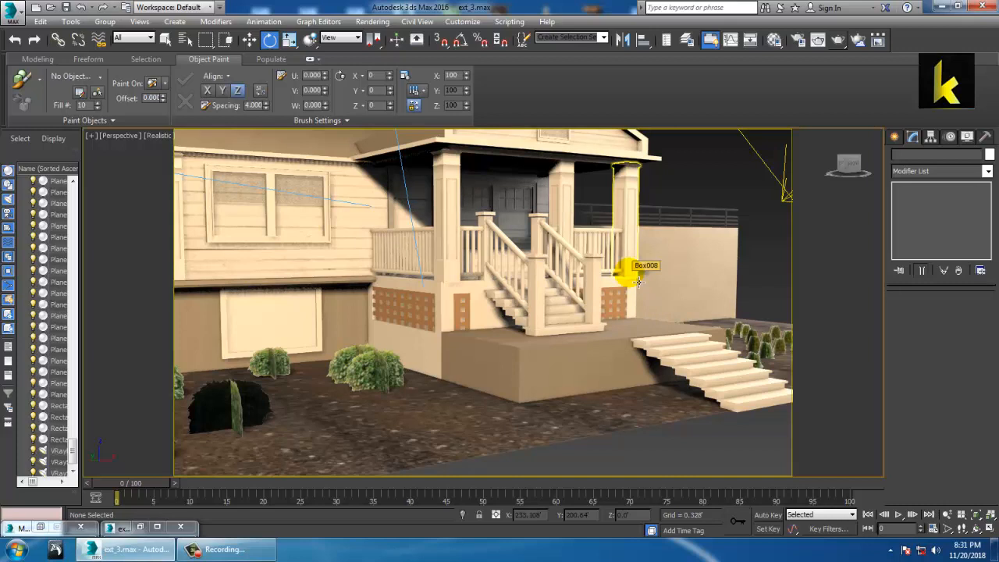
left_click(217, 549)
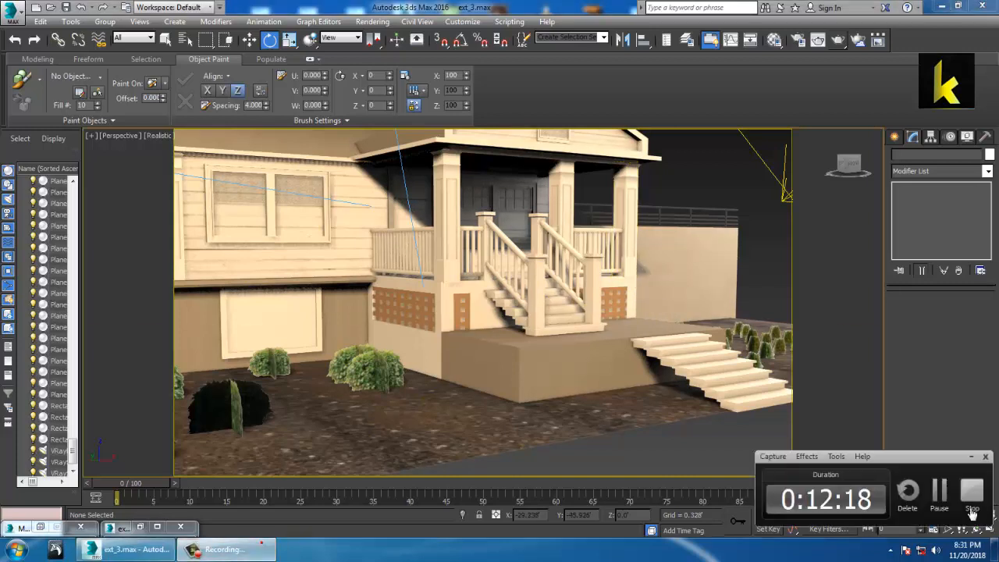